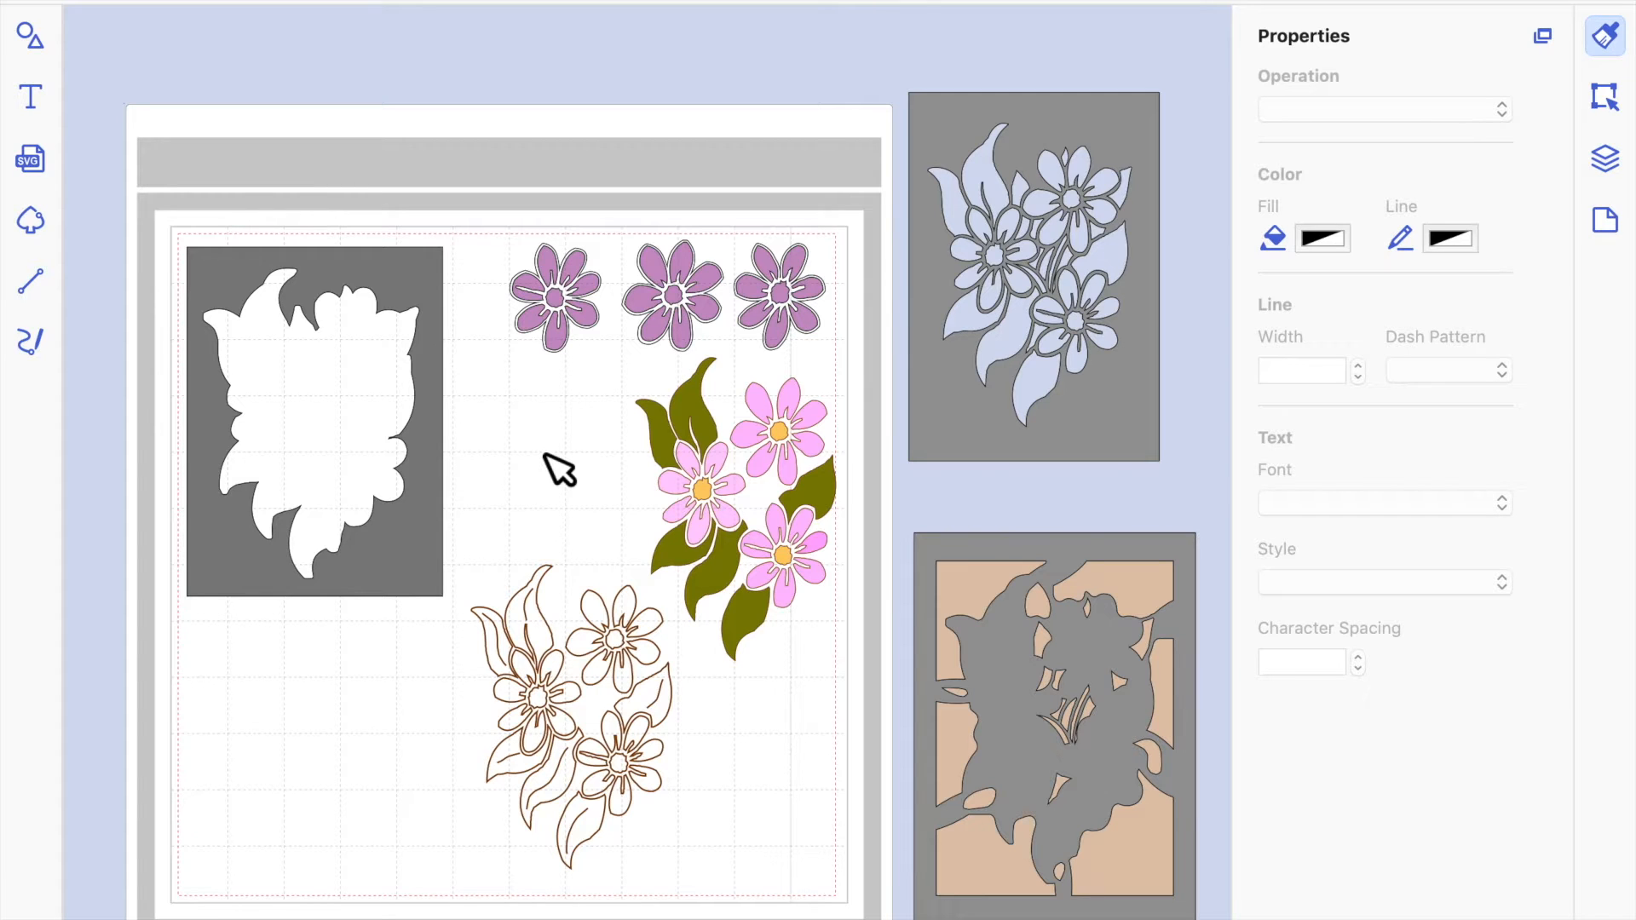
Examine the two plain grey frames and display the path nodes of the one with the flower cutouts.
click(408, 544)
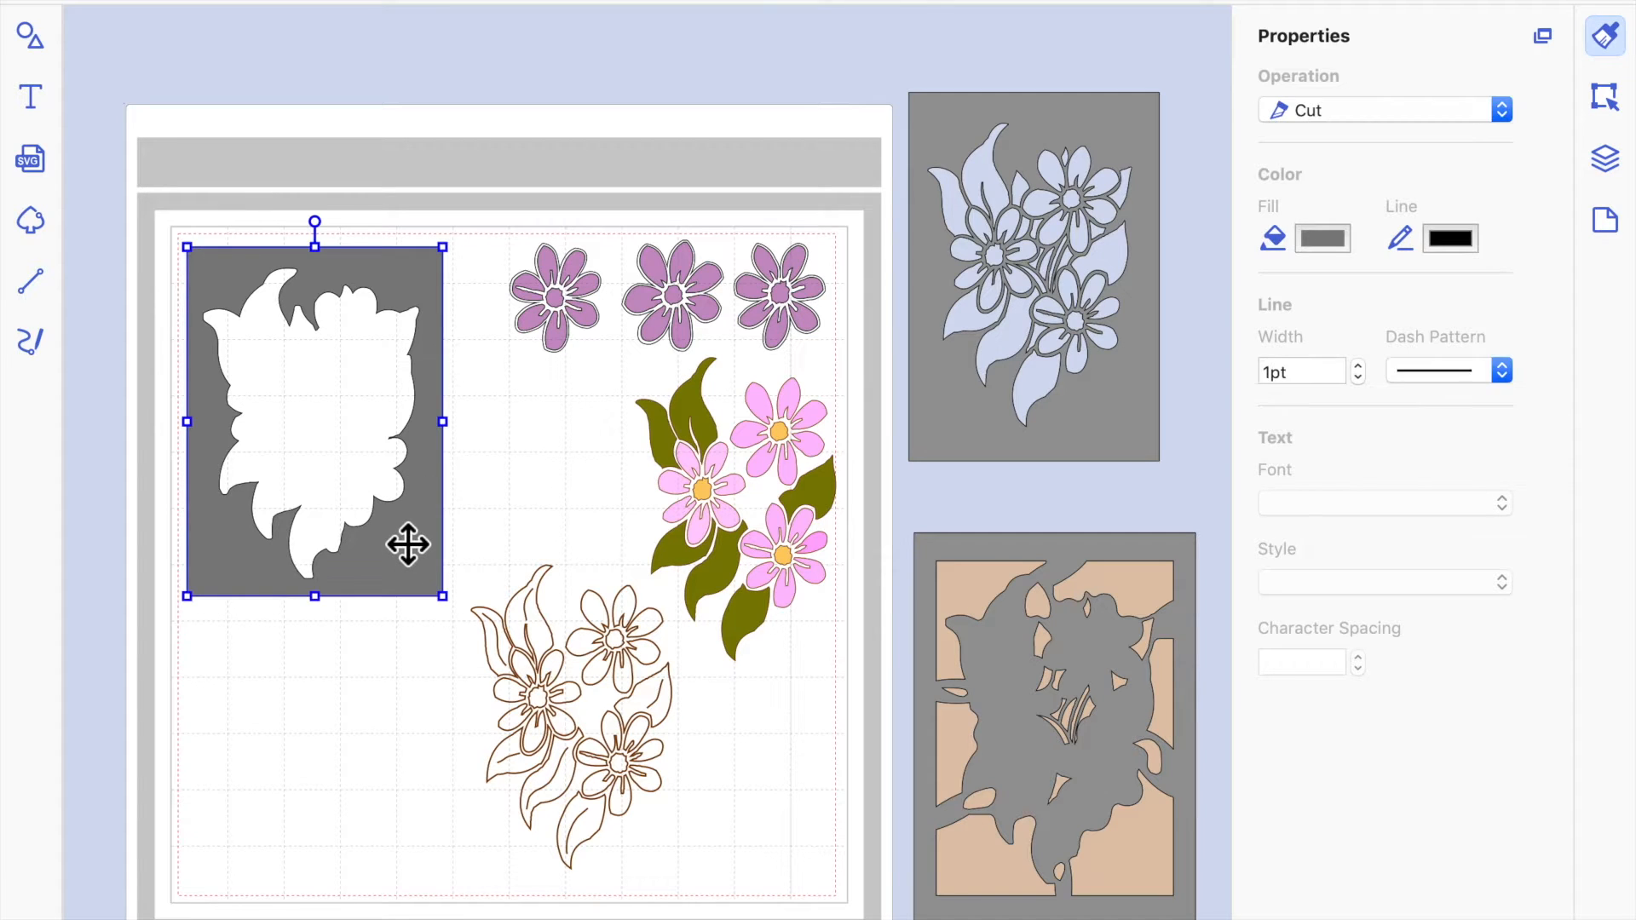
click(1129, 431)
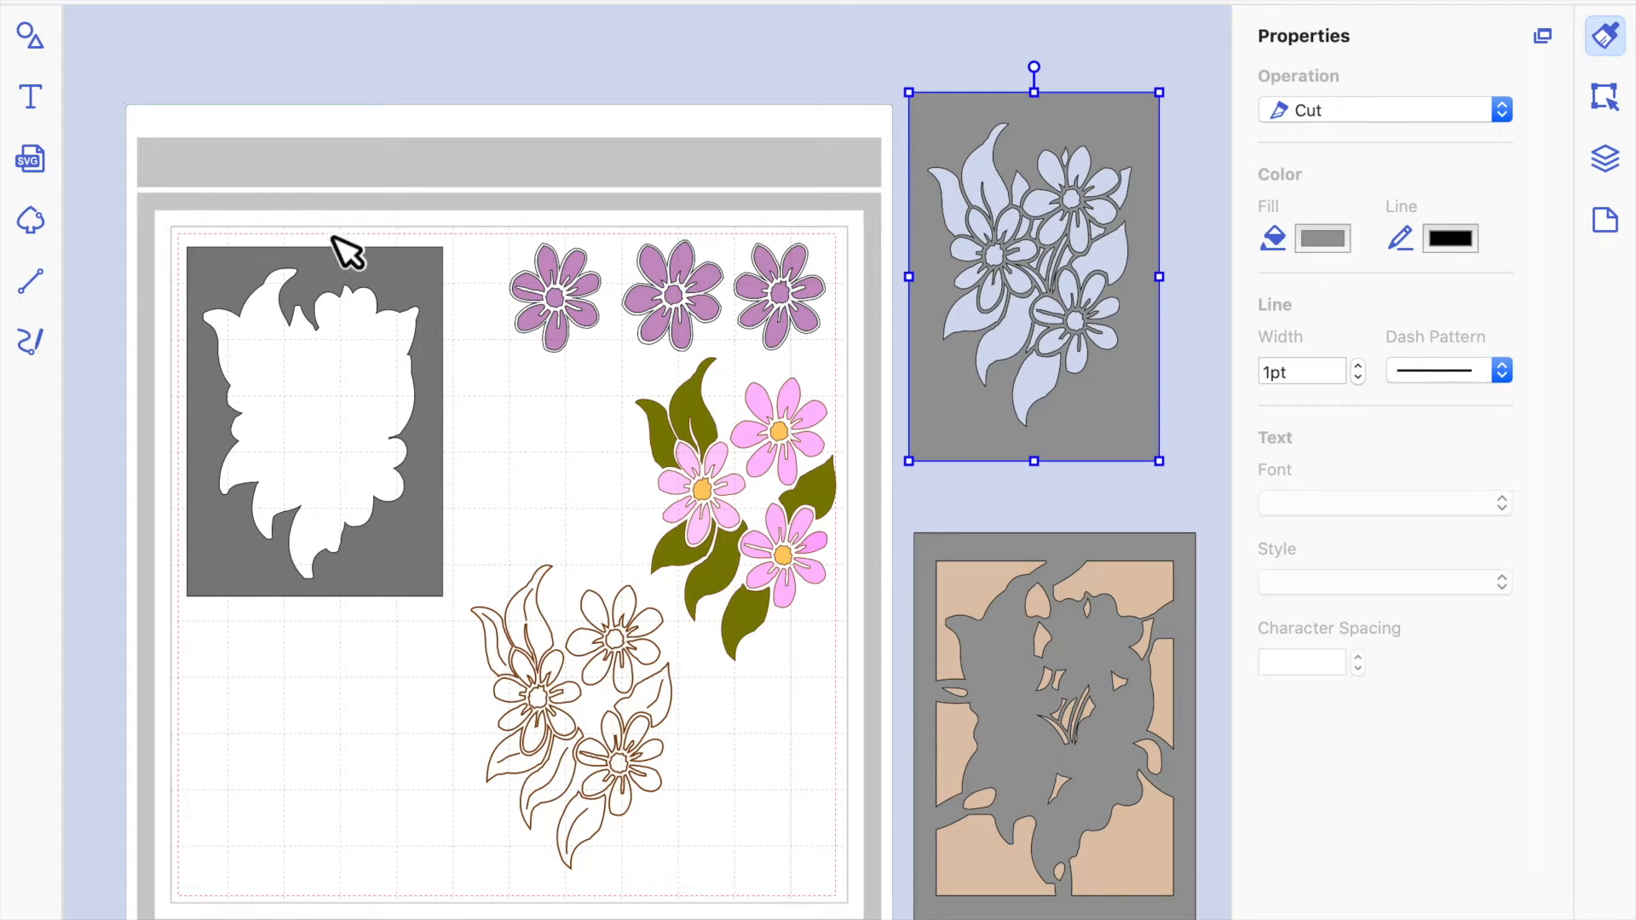
key(n)
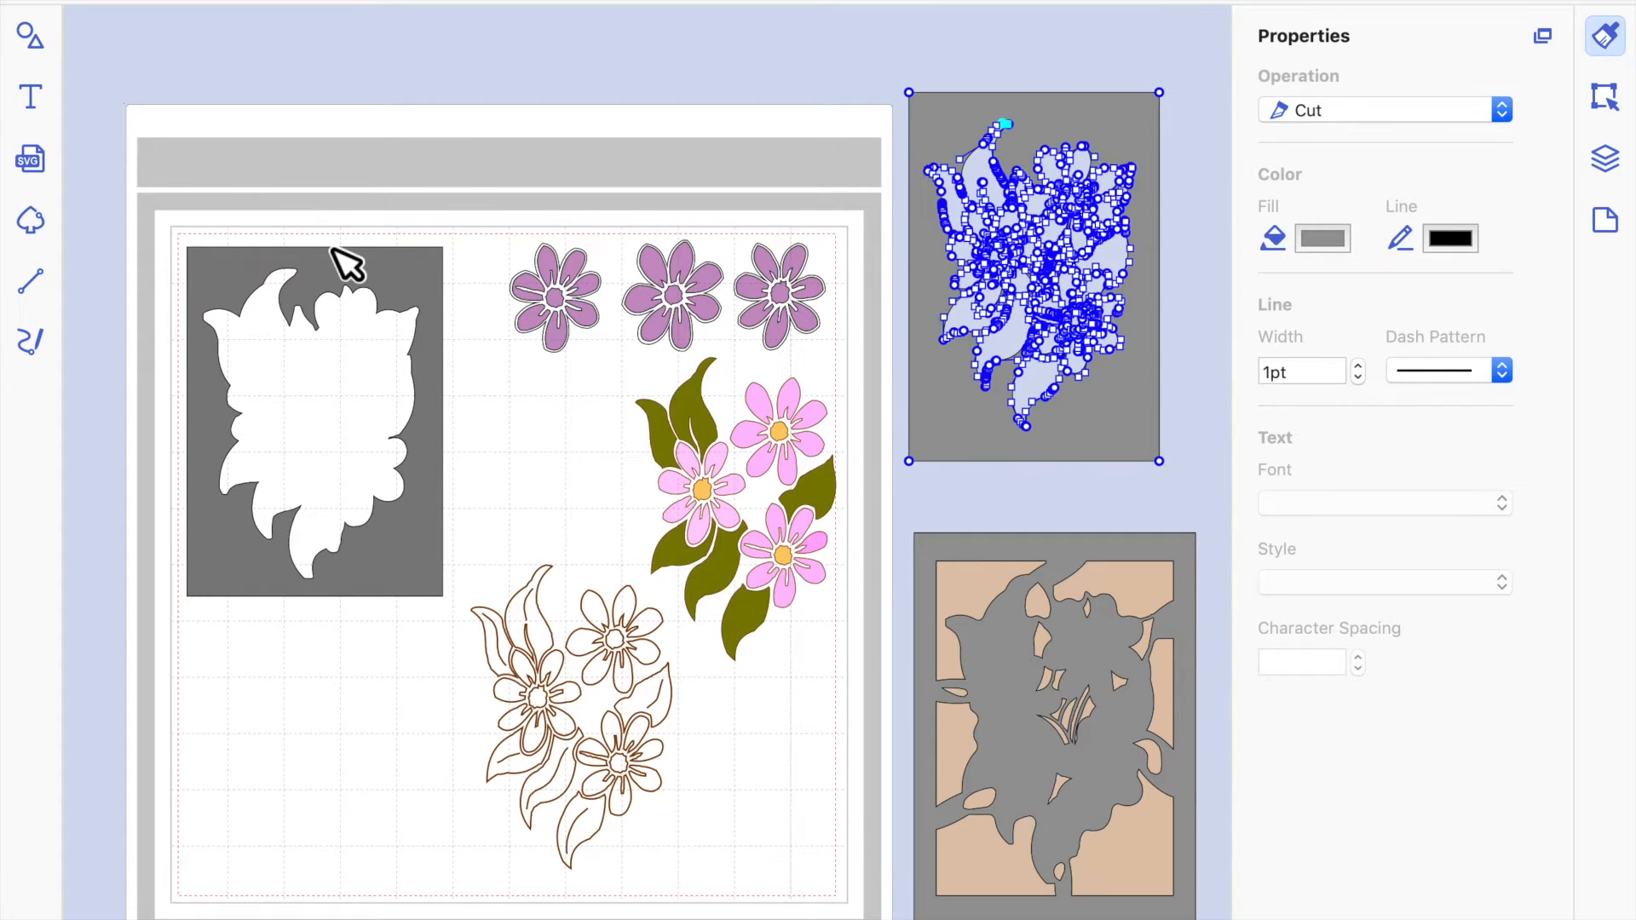
click(432, 157)
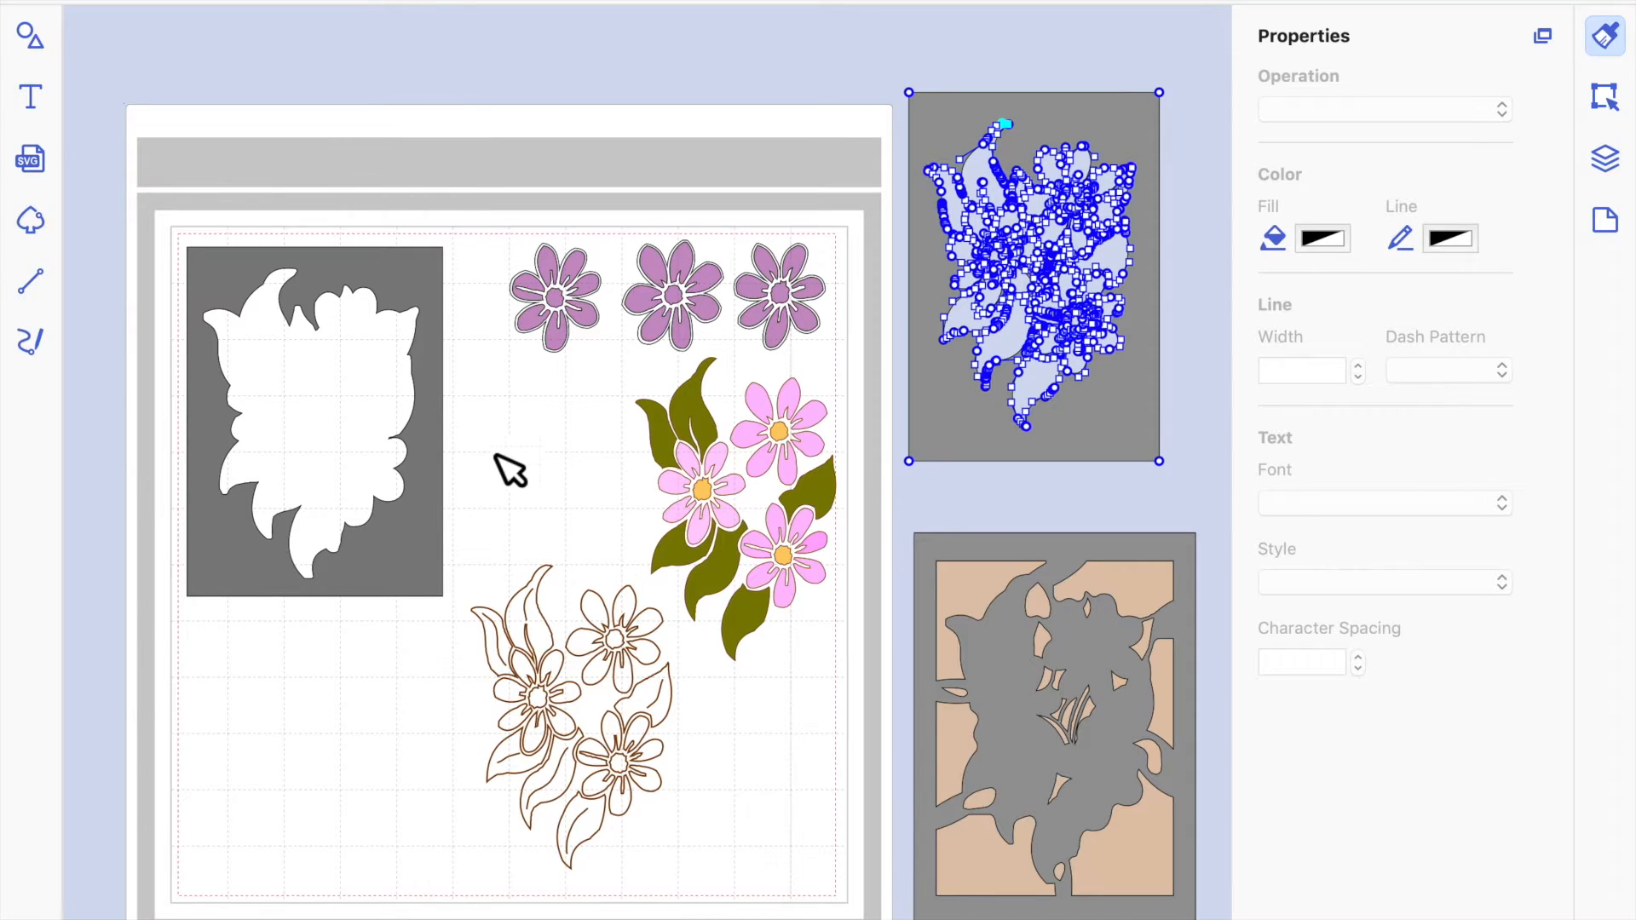
click(397, 273)
click(967, 106)
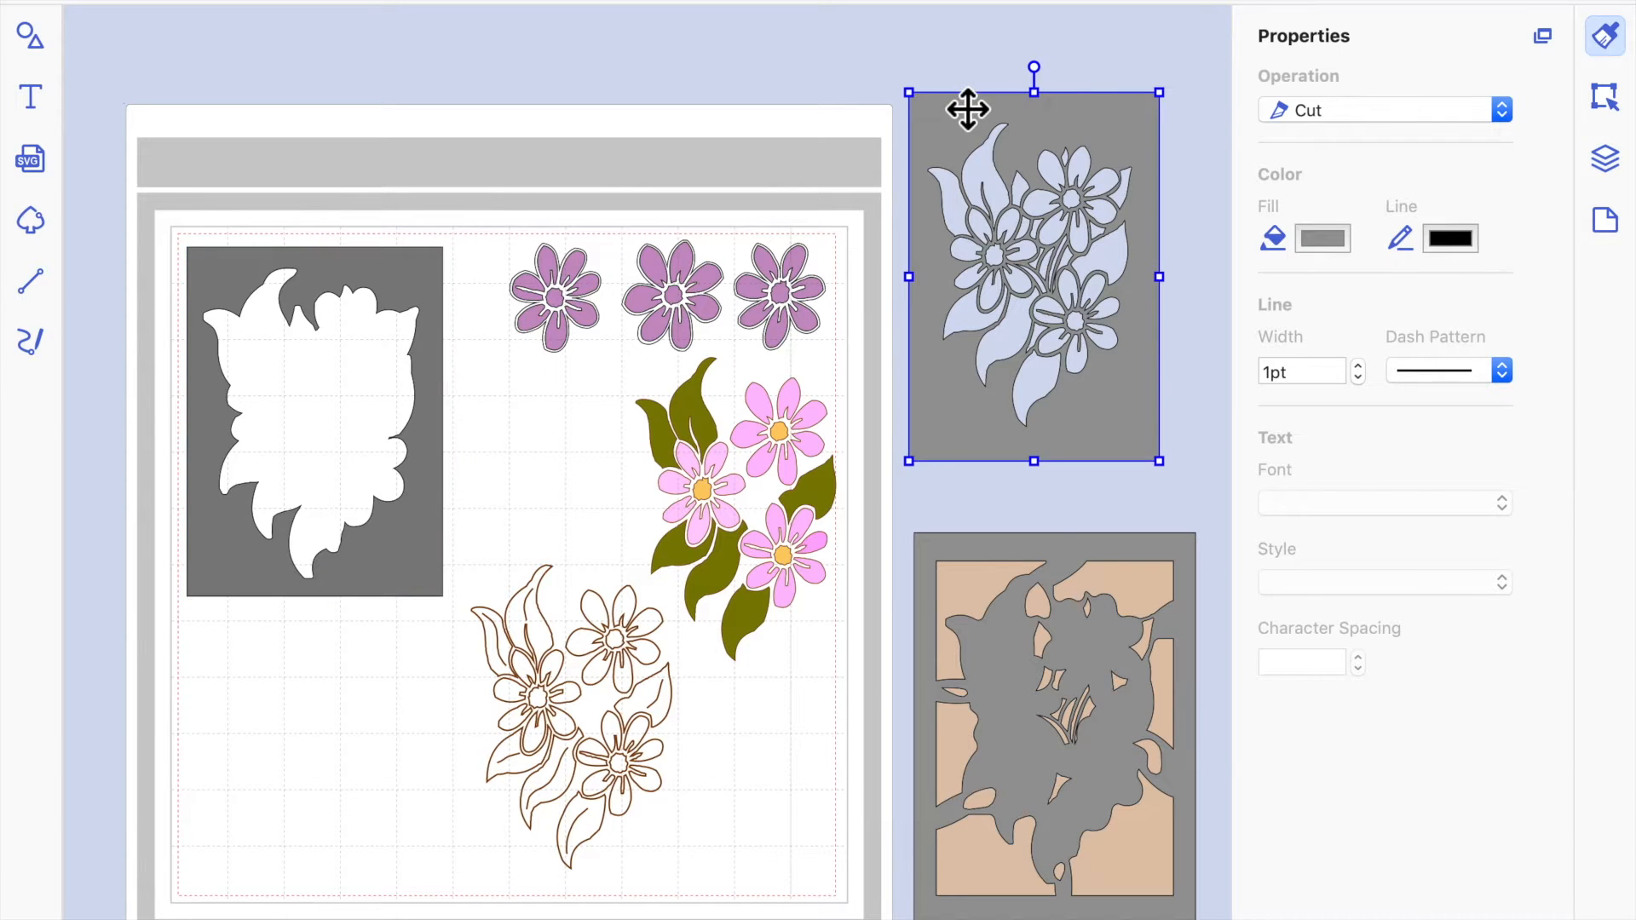
Move the grey lattice frame off the tan backing panel and display its path nodes.
click(1021, 652)
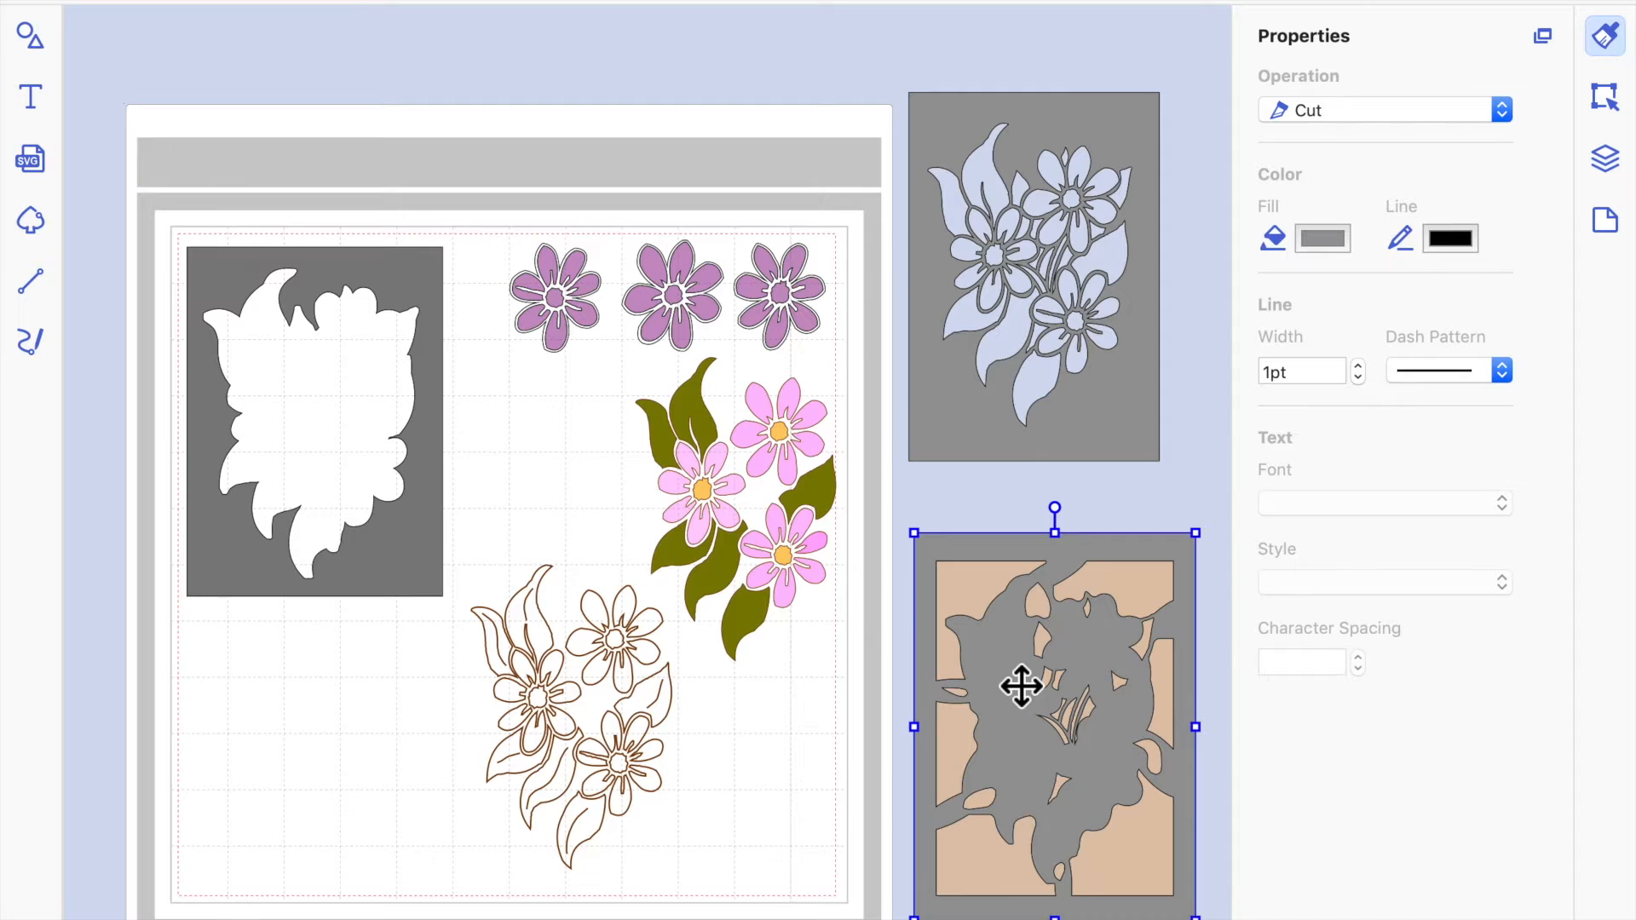
drag(1021, 686, 852, 733)
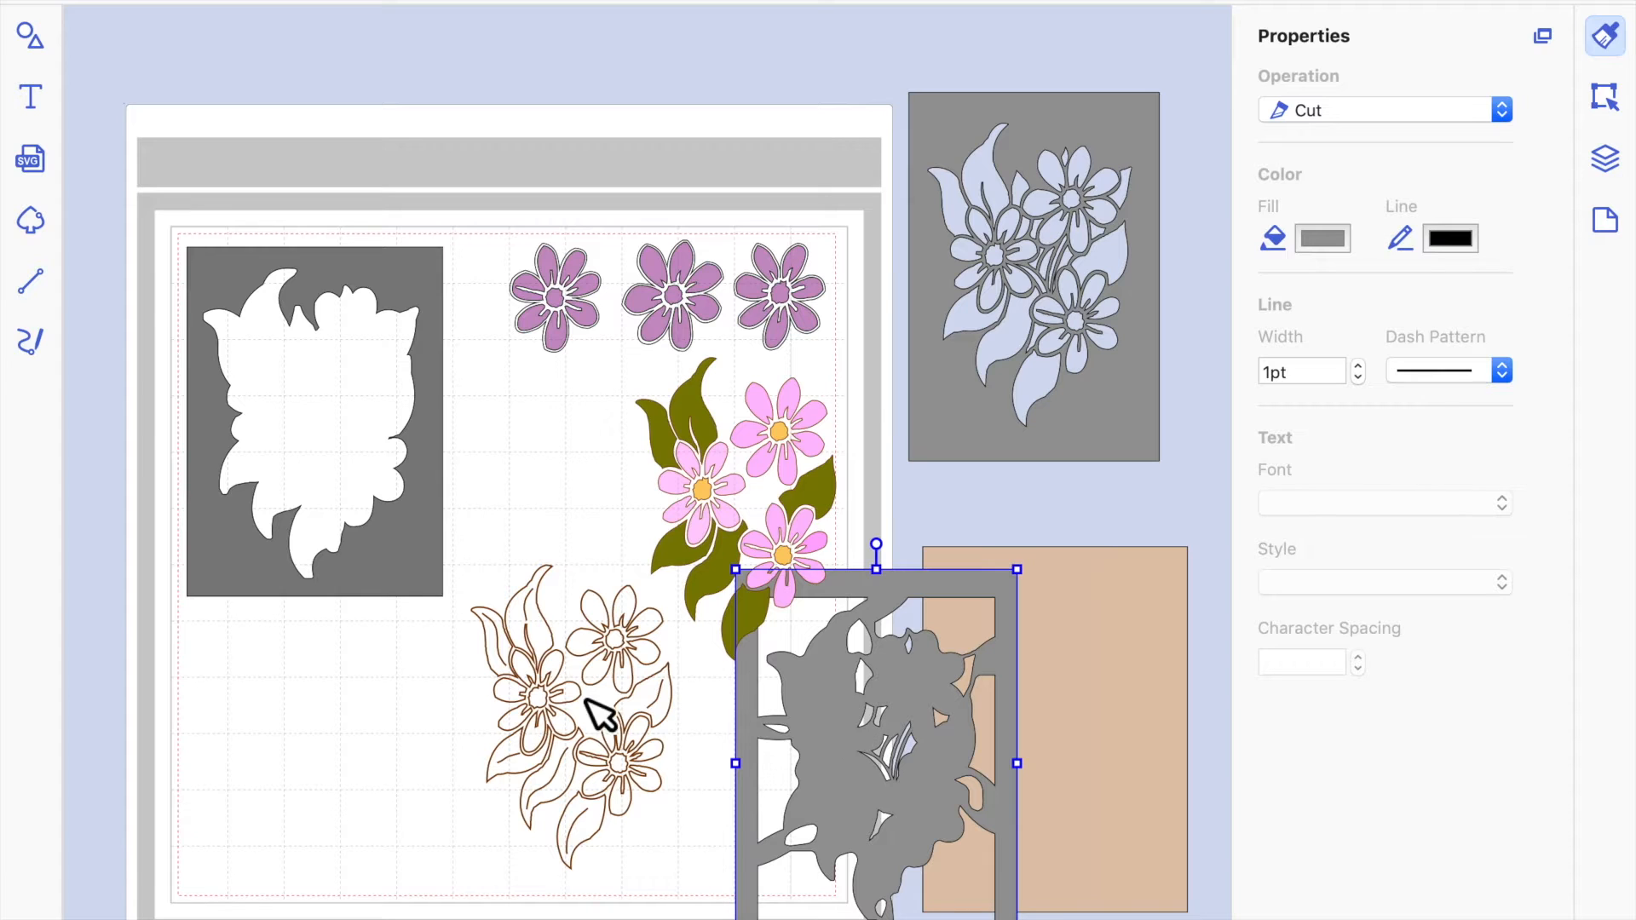
double_click(822, 708)
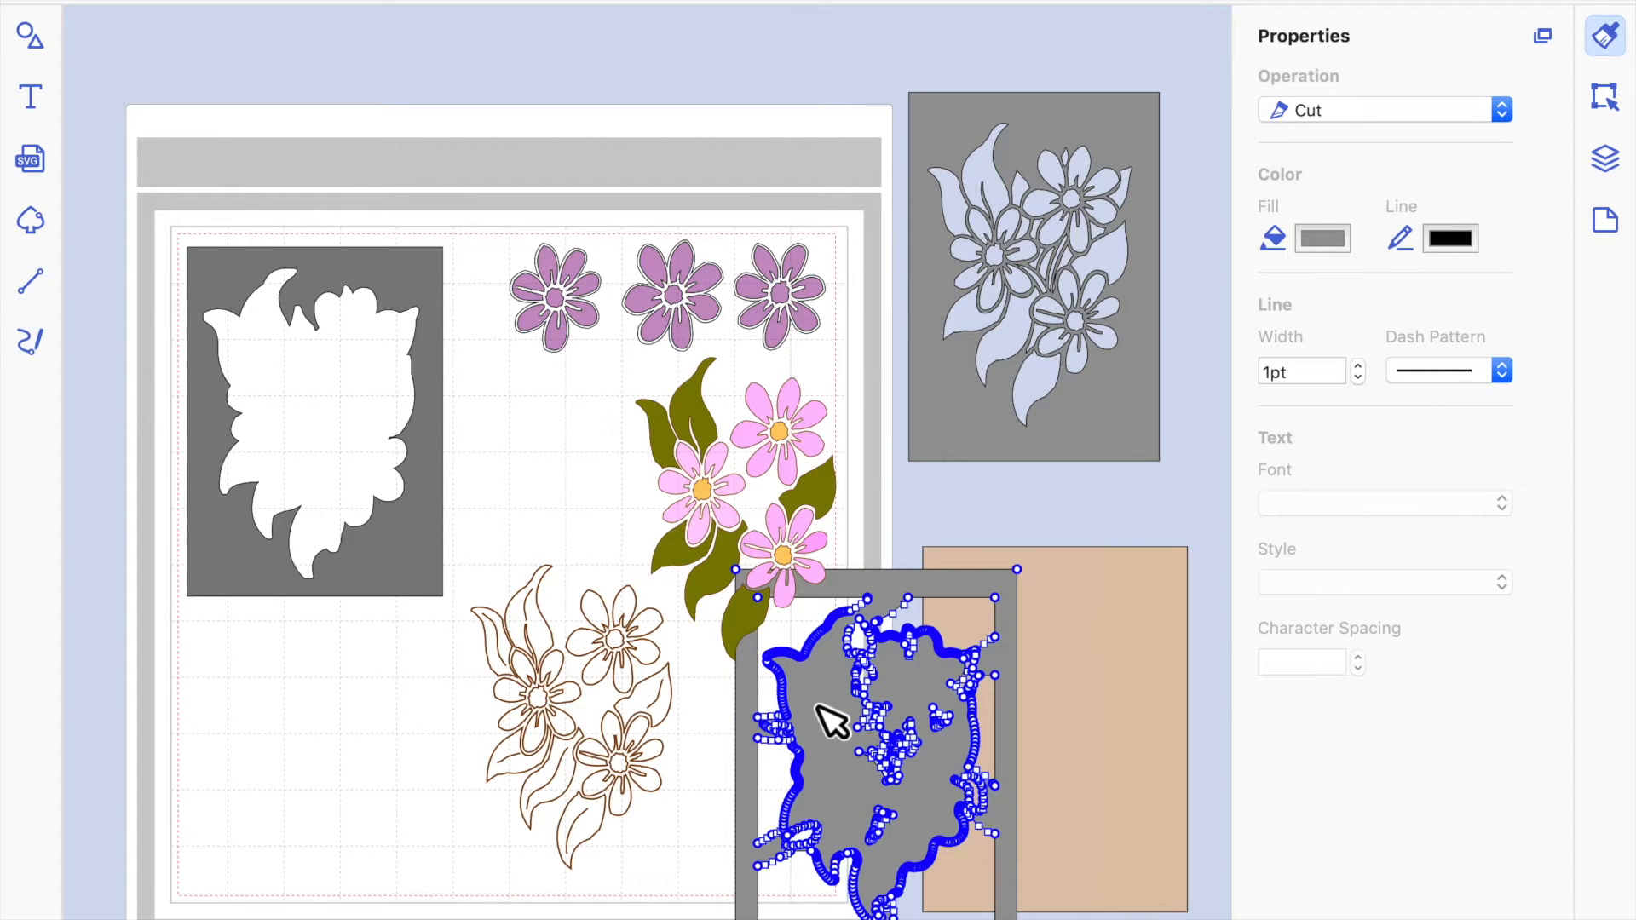
click(564, 729)
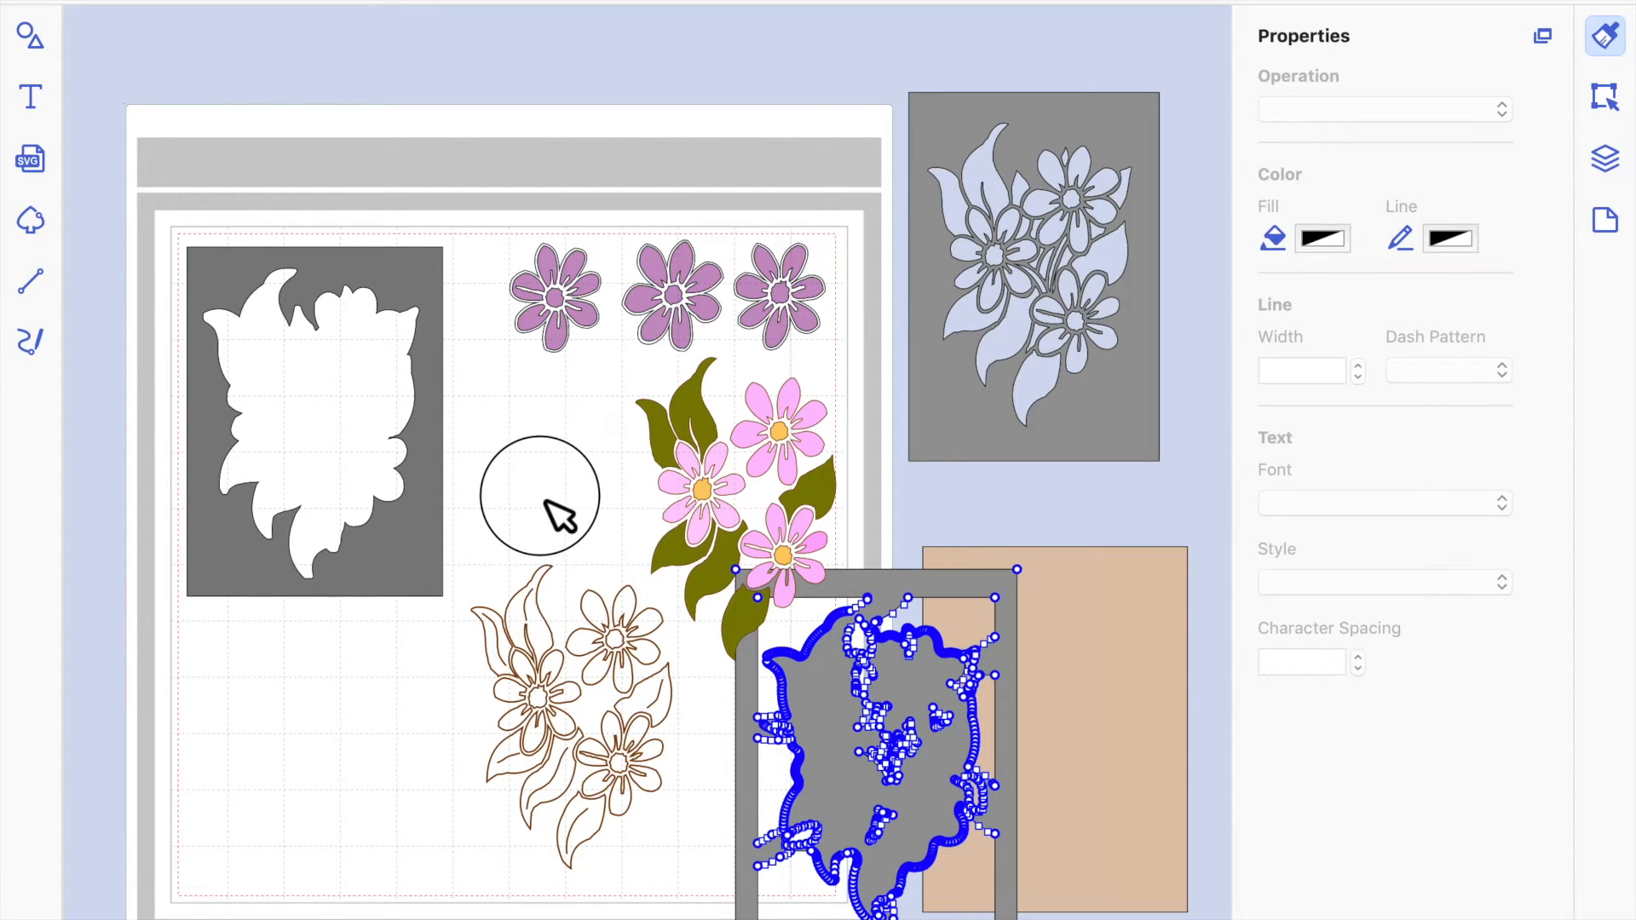
Move the grey lattice frame back over the tan backing panel and nudge it down into alignment.
drag(821, 708, 997, 661)
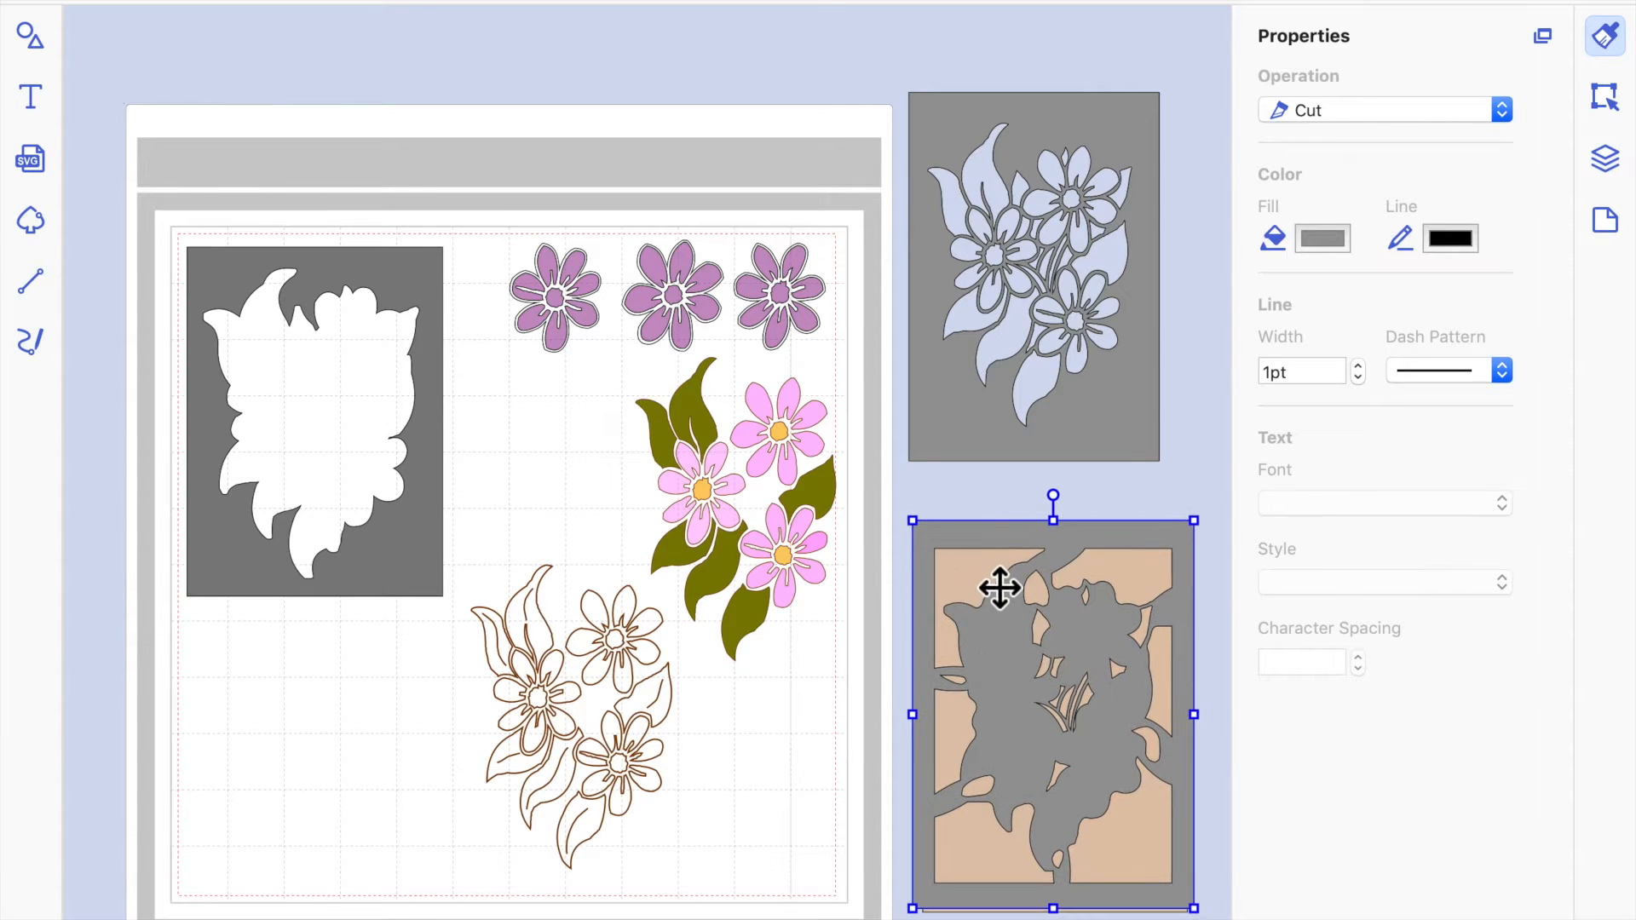
key(Down)
key(Down)
key(Down)
key(Down)
key(Down)
key(Down)
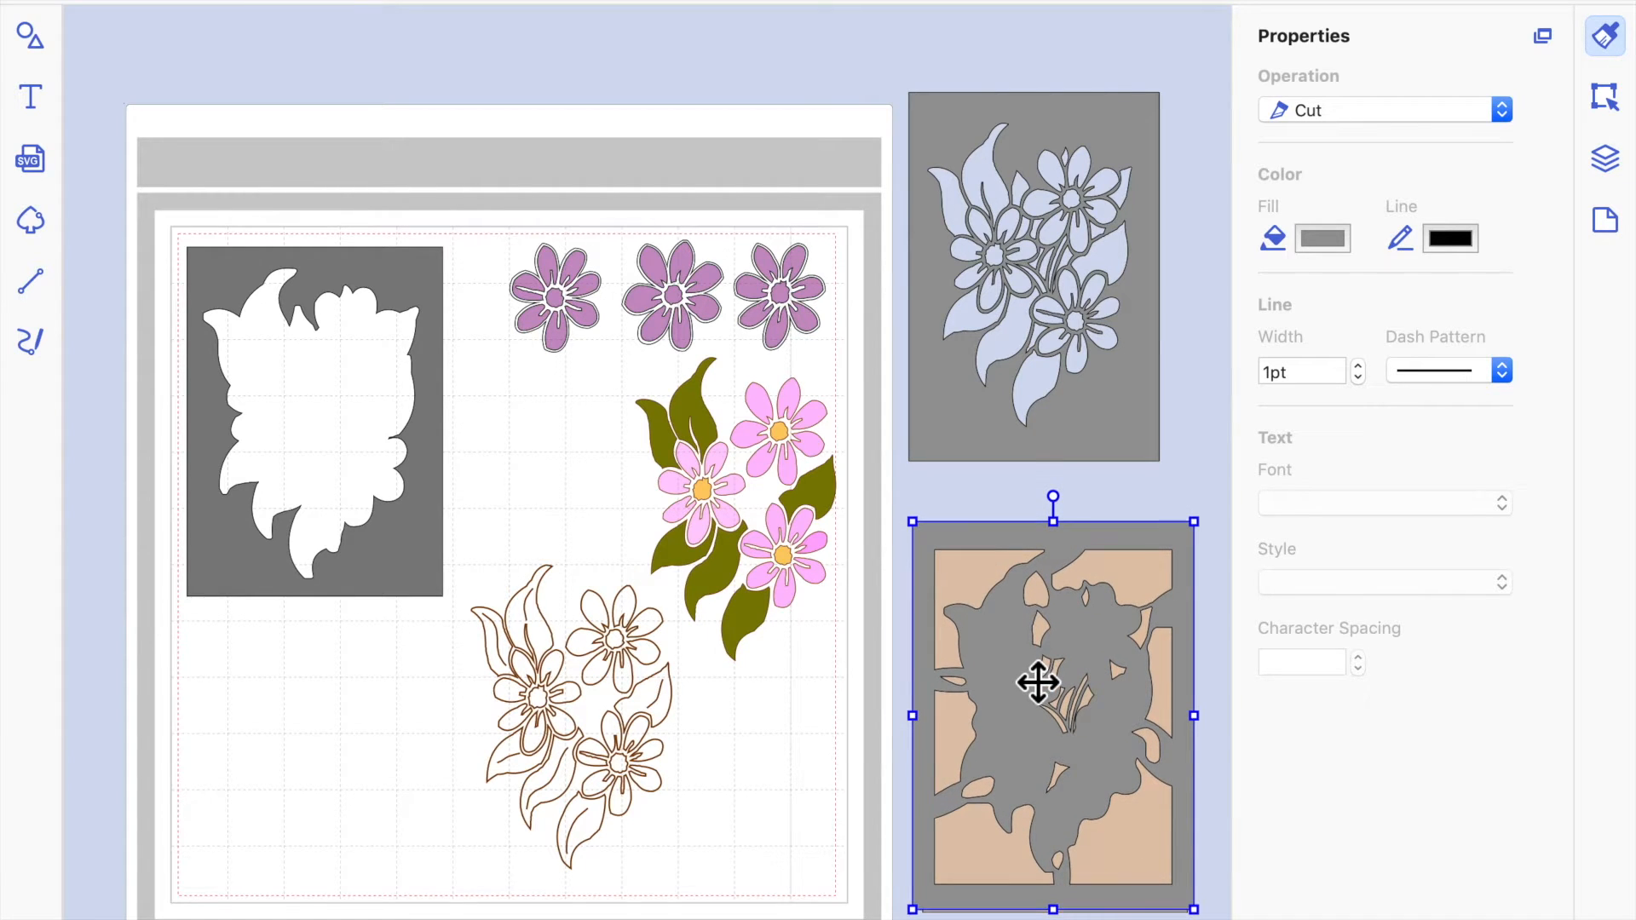
key(Down)
key(Down)
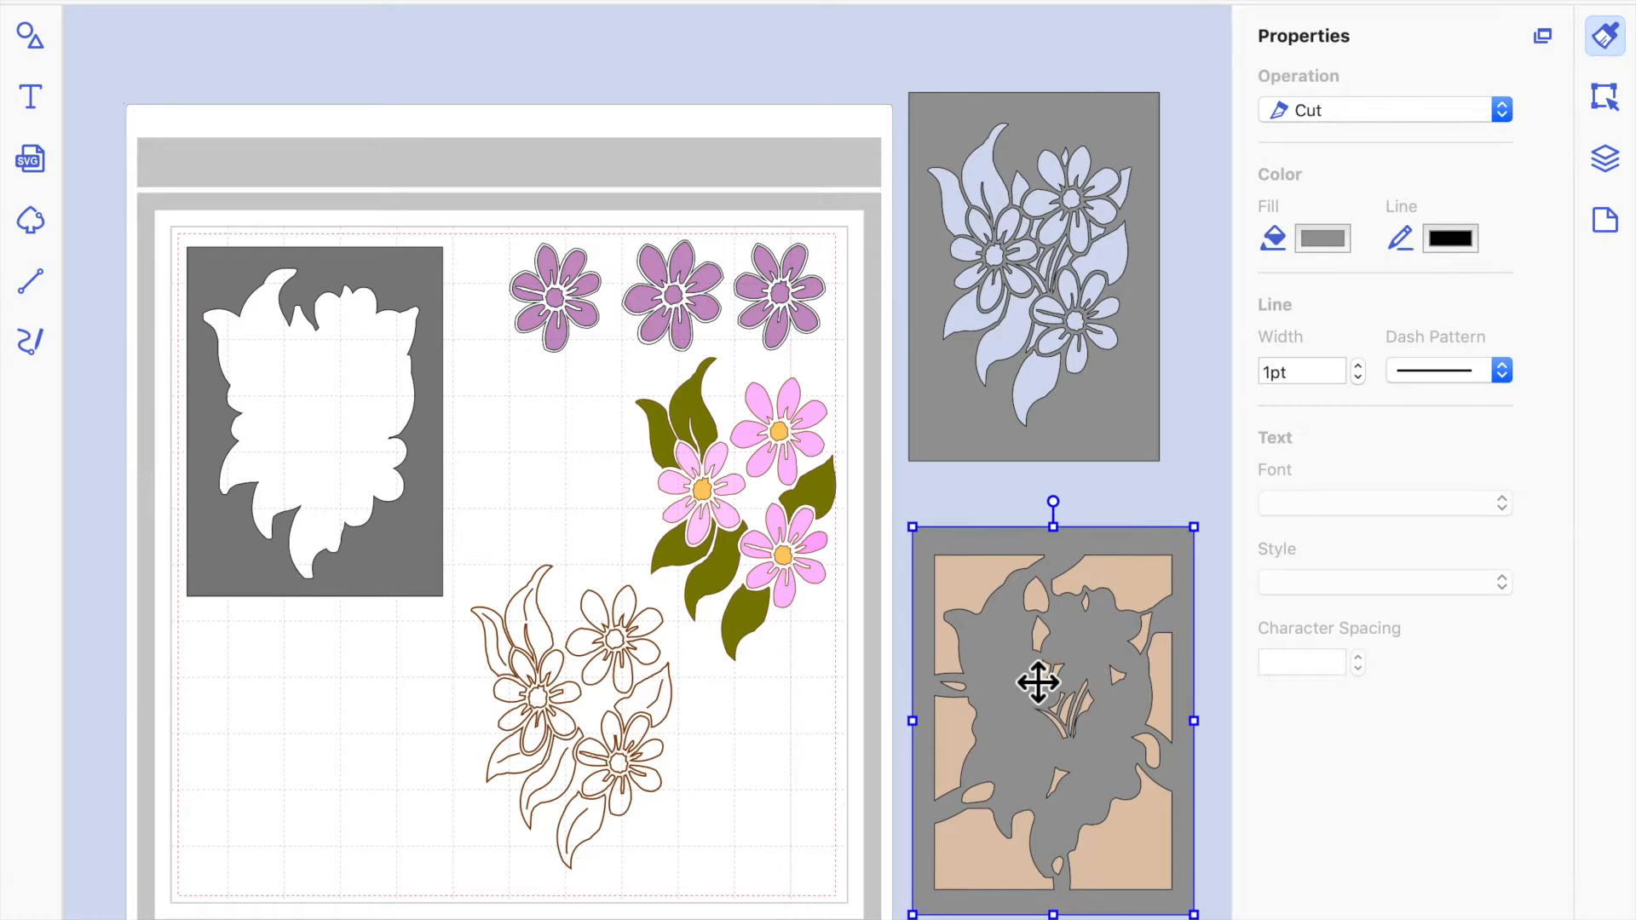
key(Down)
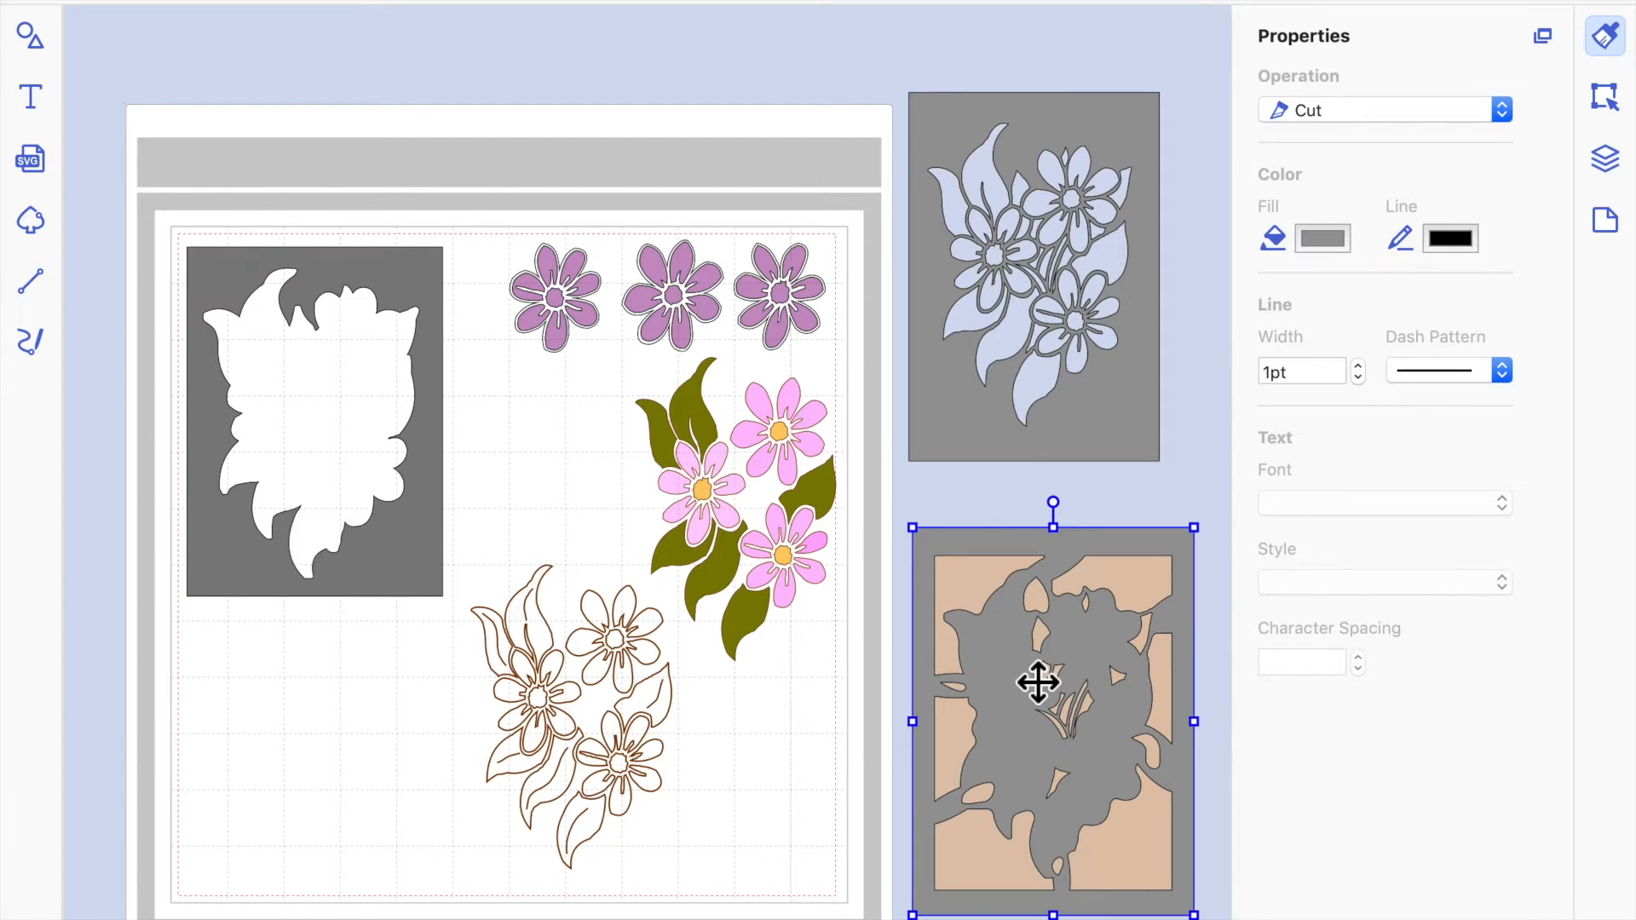
Examine the operation settings of the brown line drawing, coloured flowers and purple flowers, including the rightmost flower's outline nodes.
click(628, 656)
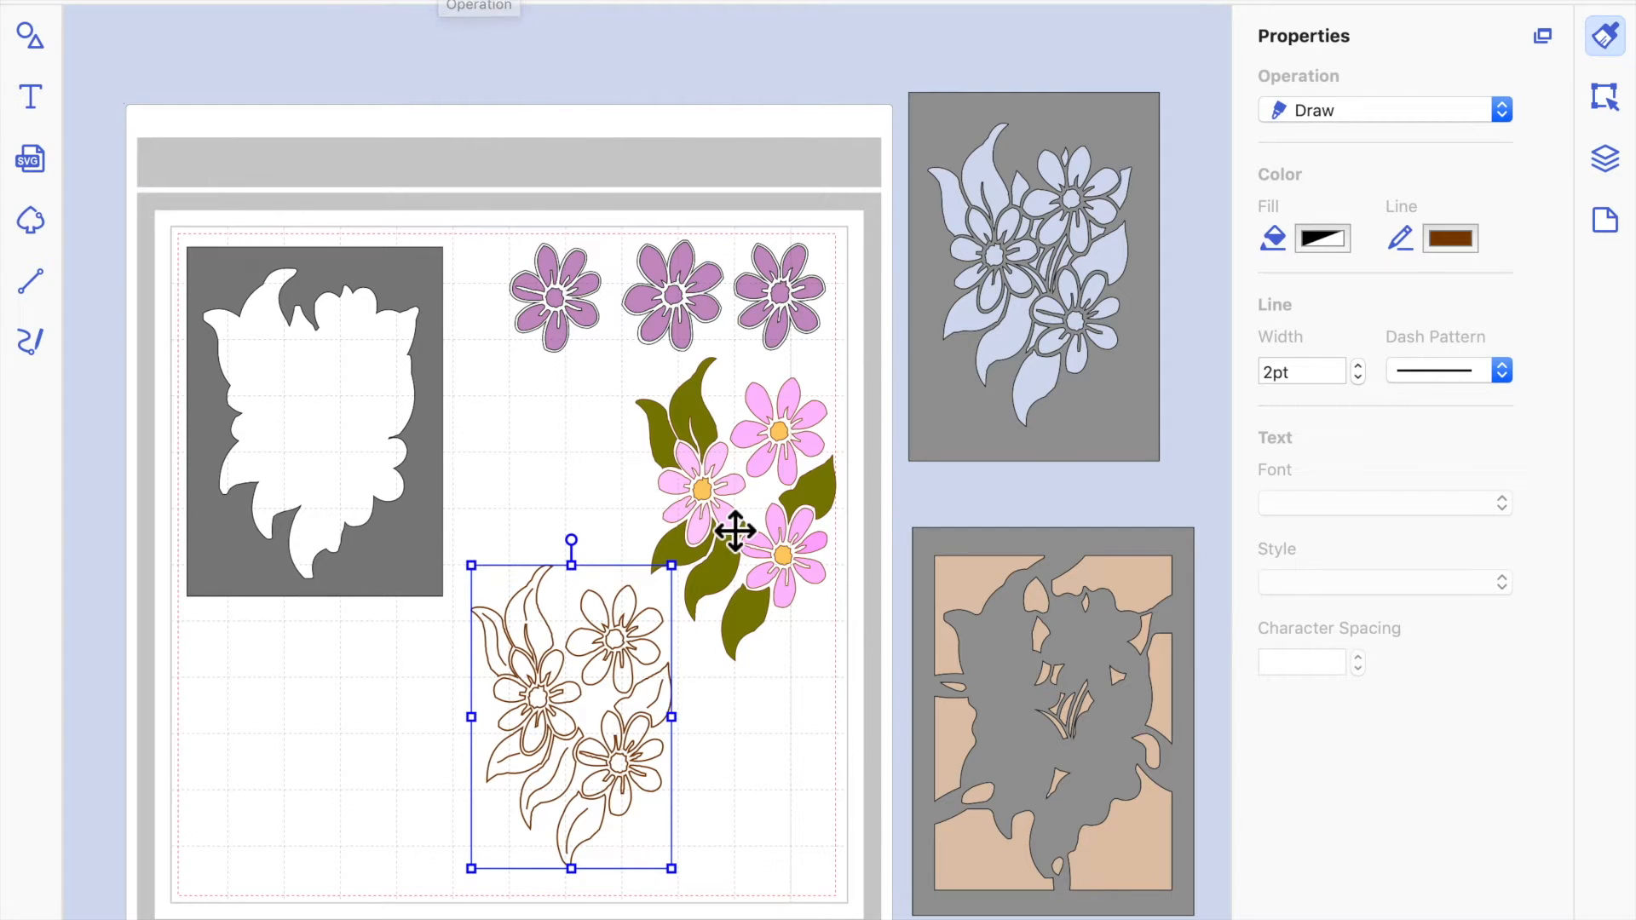
click(731, 490)
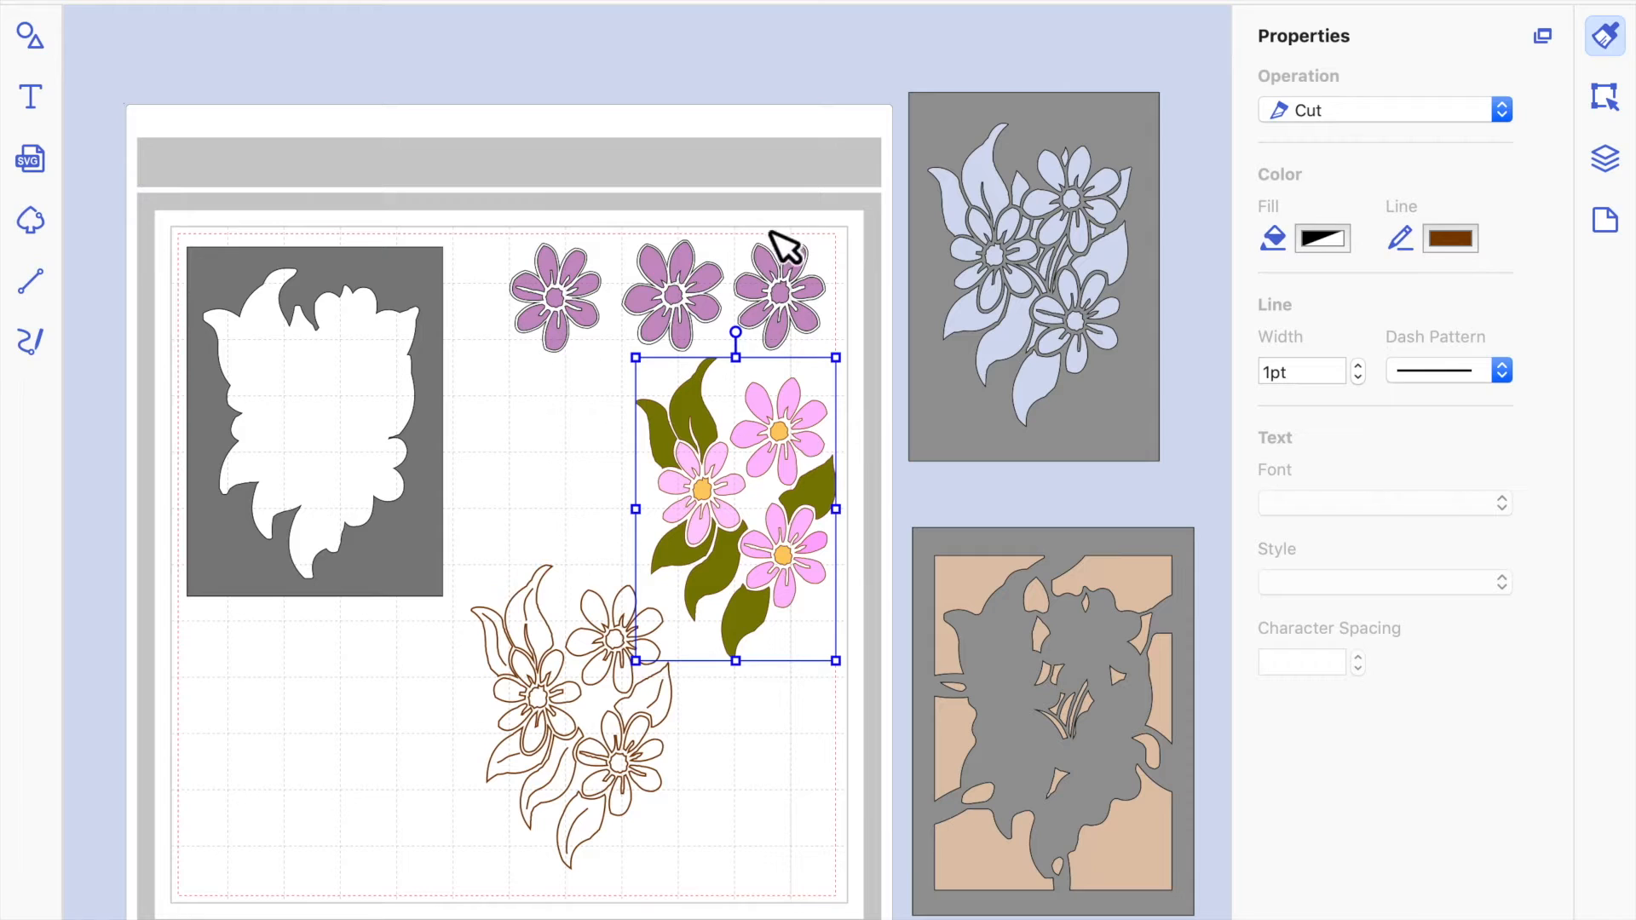
click(683, 284)
click(783, 297)
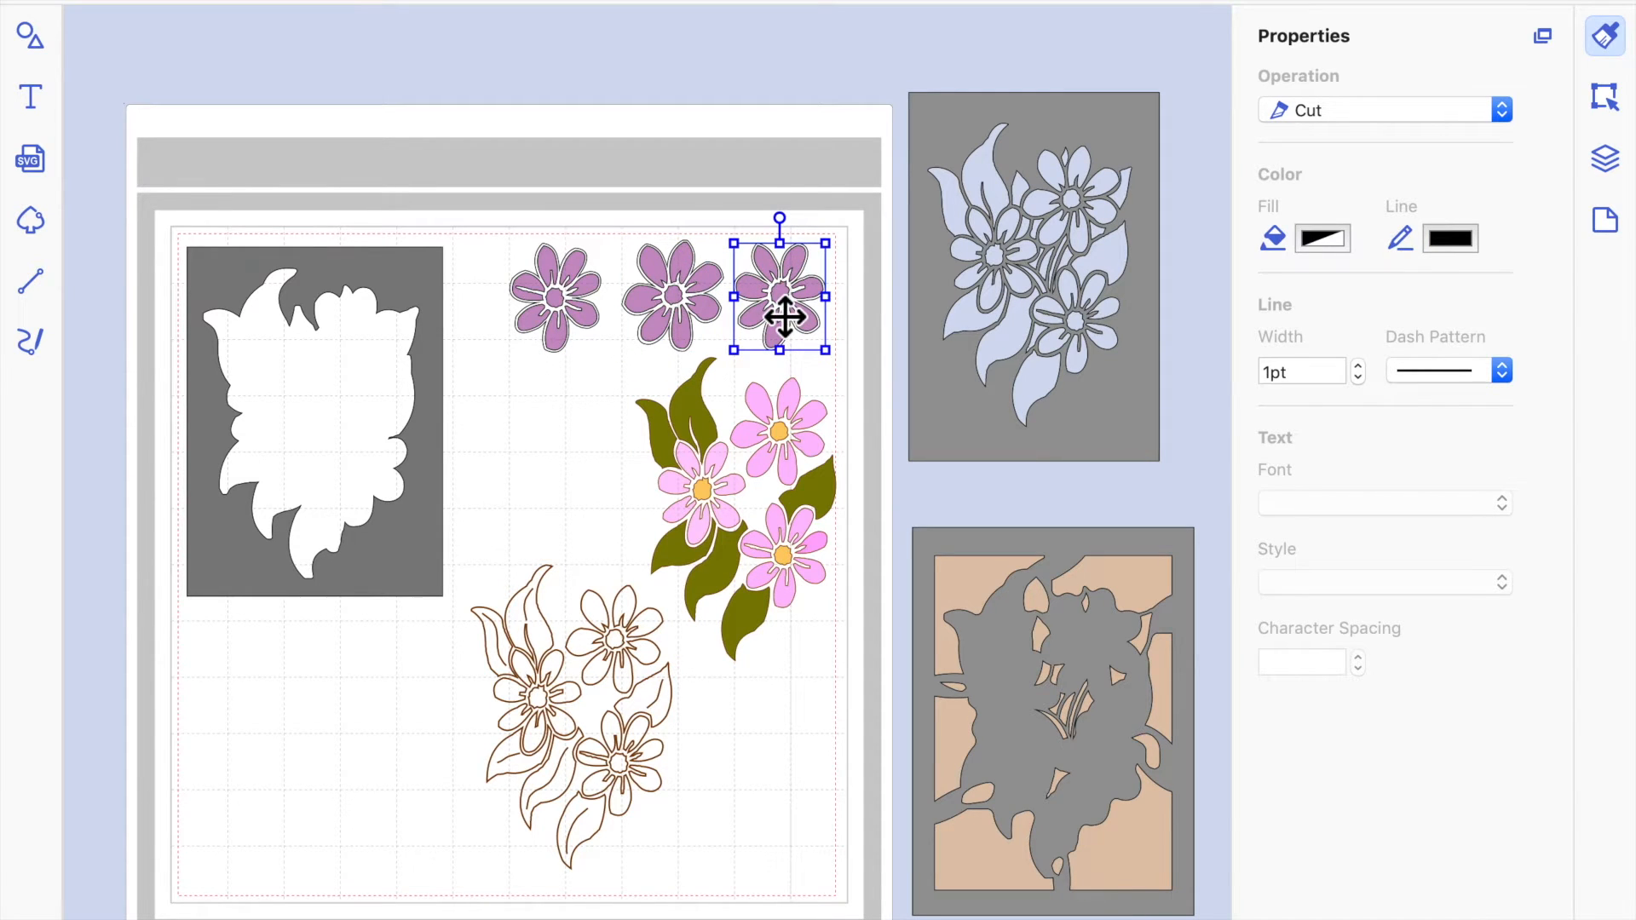
double_click(792, 329)
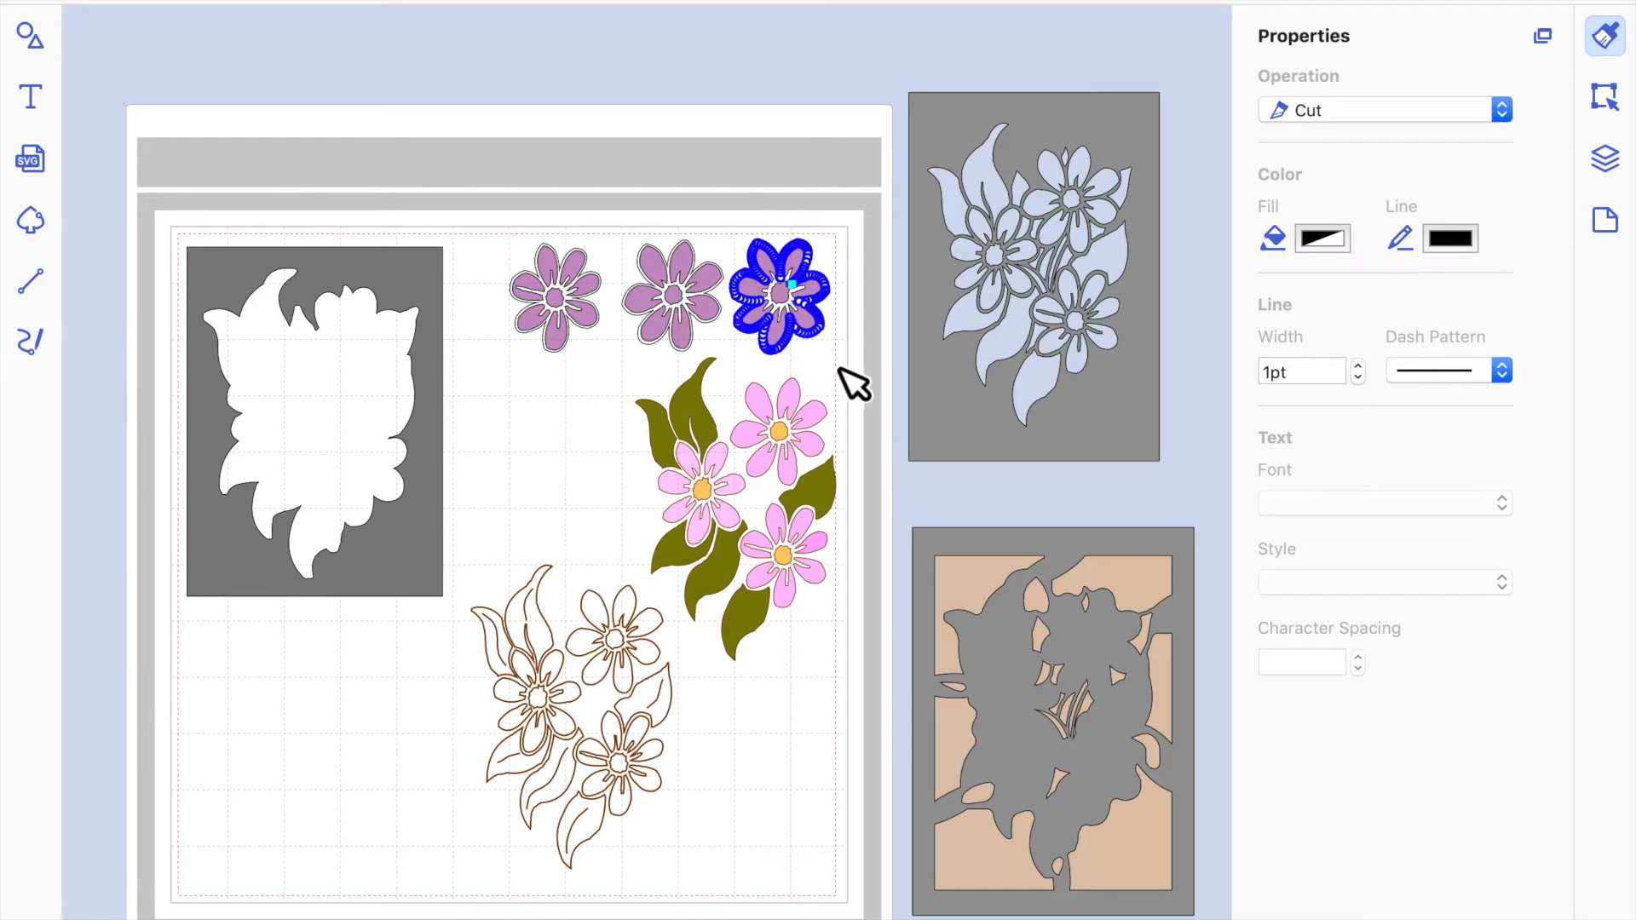
click(852, 383)
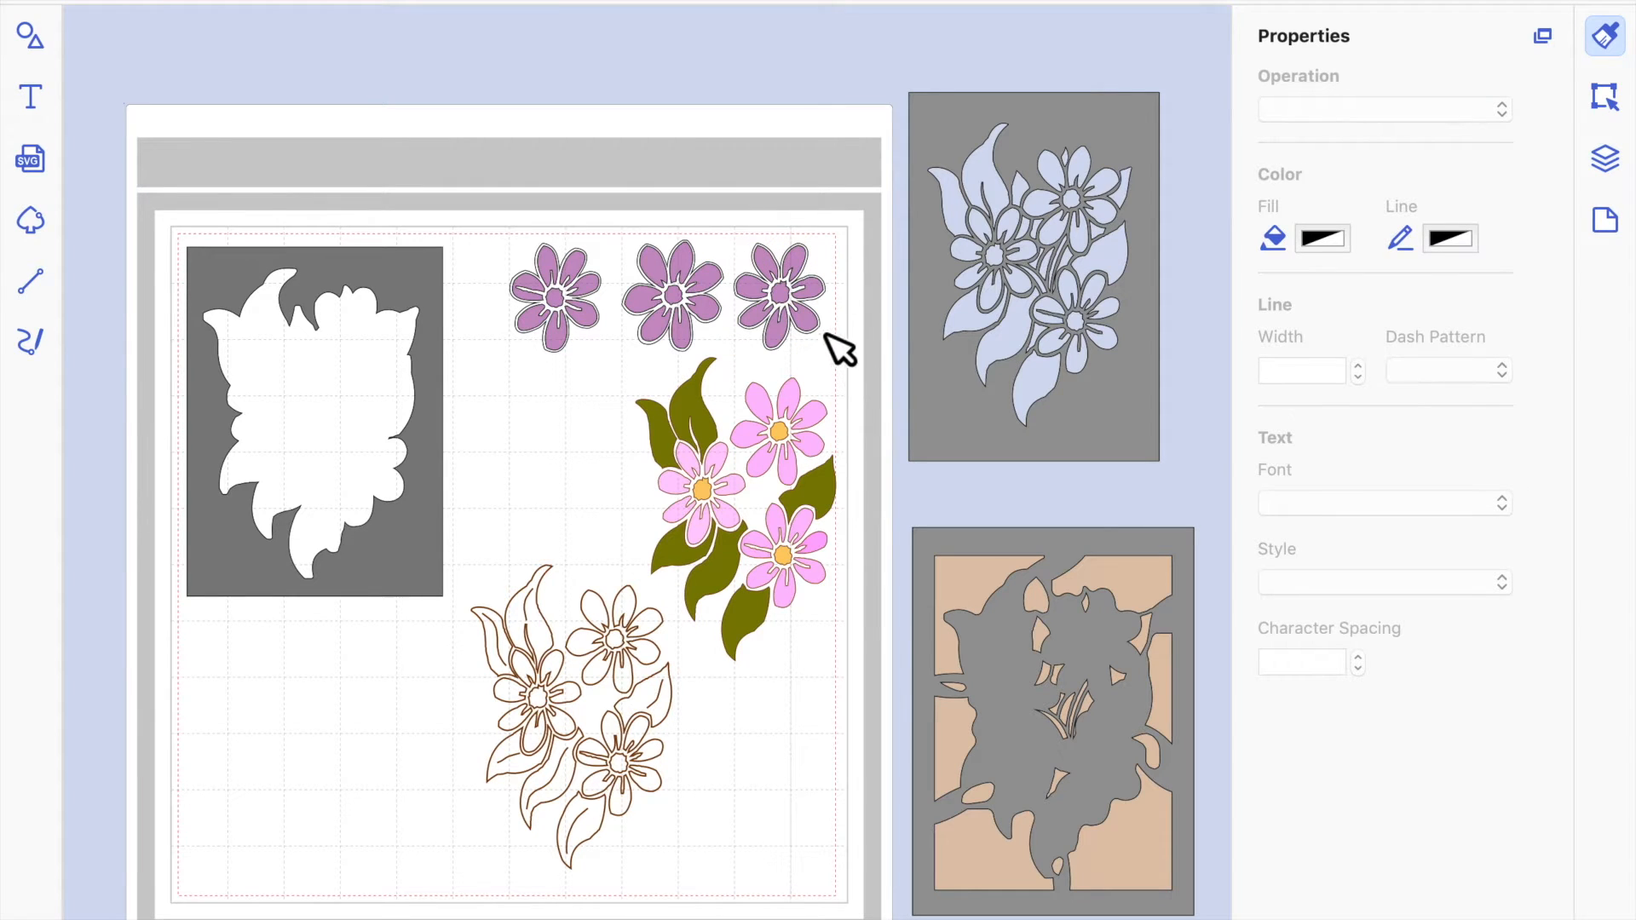
Send the cut outline around the rightmost purple flower to the back.
click(828, 333)
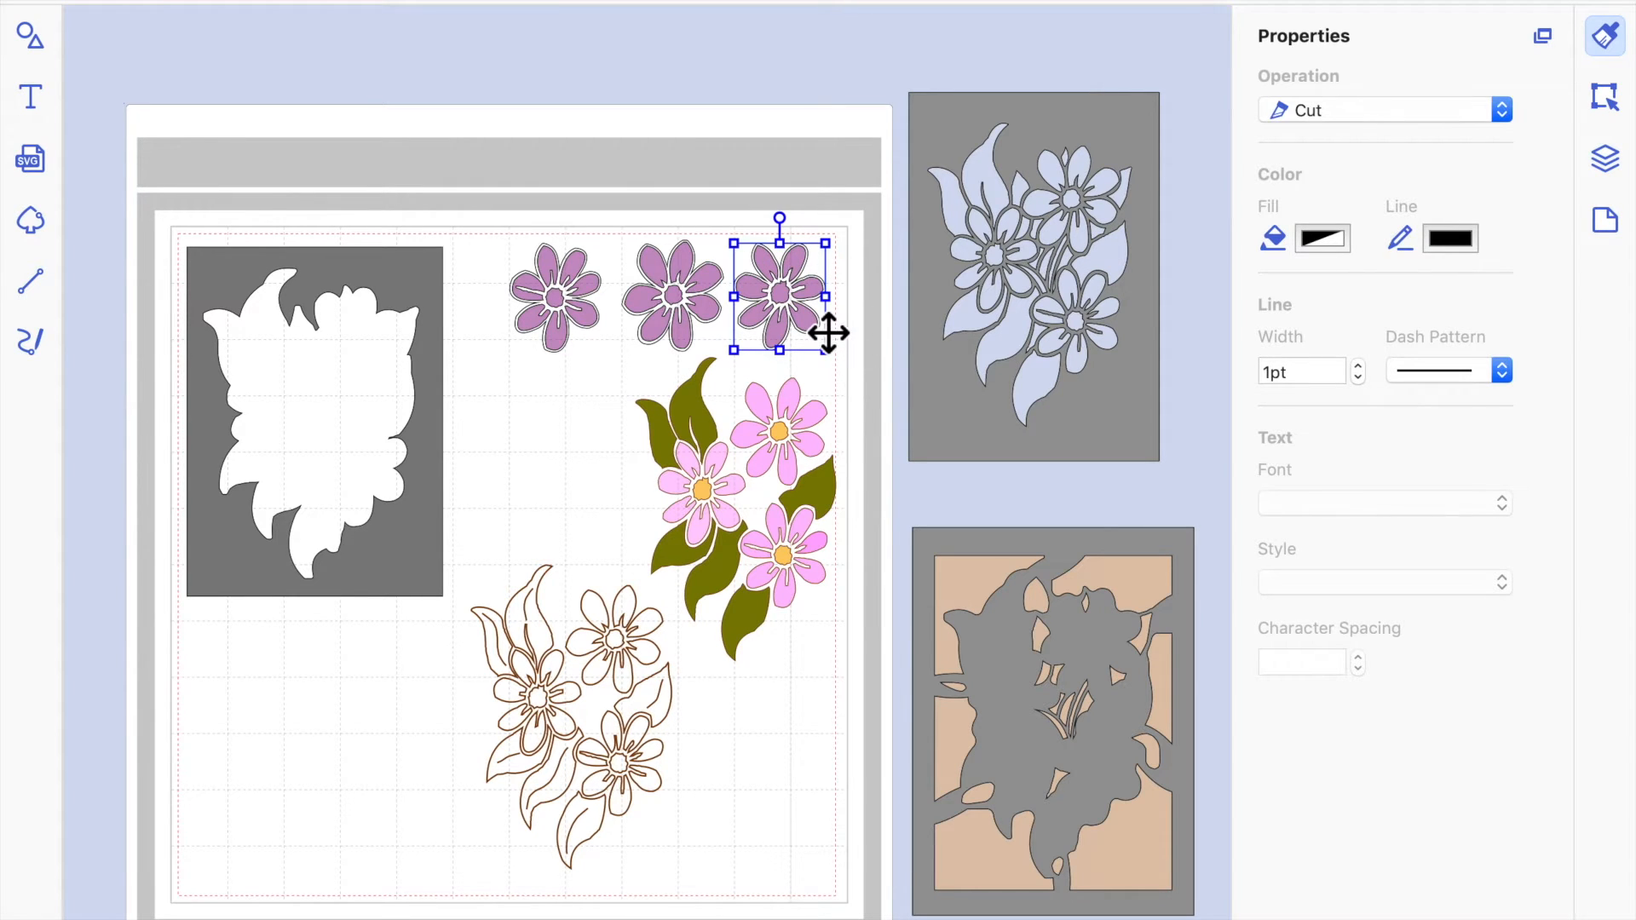
right_click(789, 303)
mouse_move(891, 530)
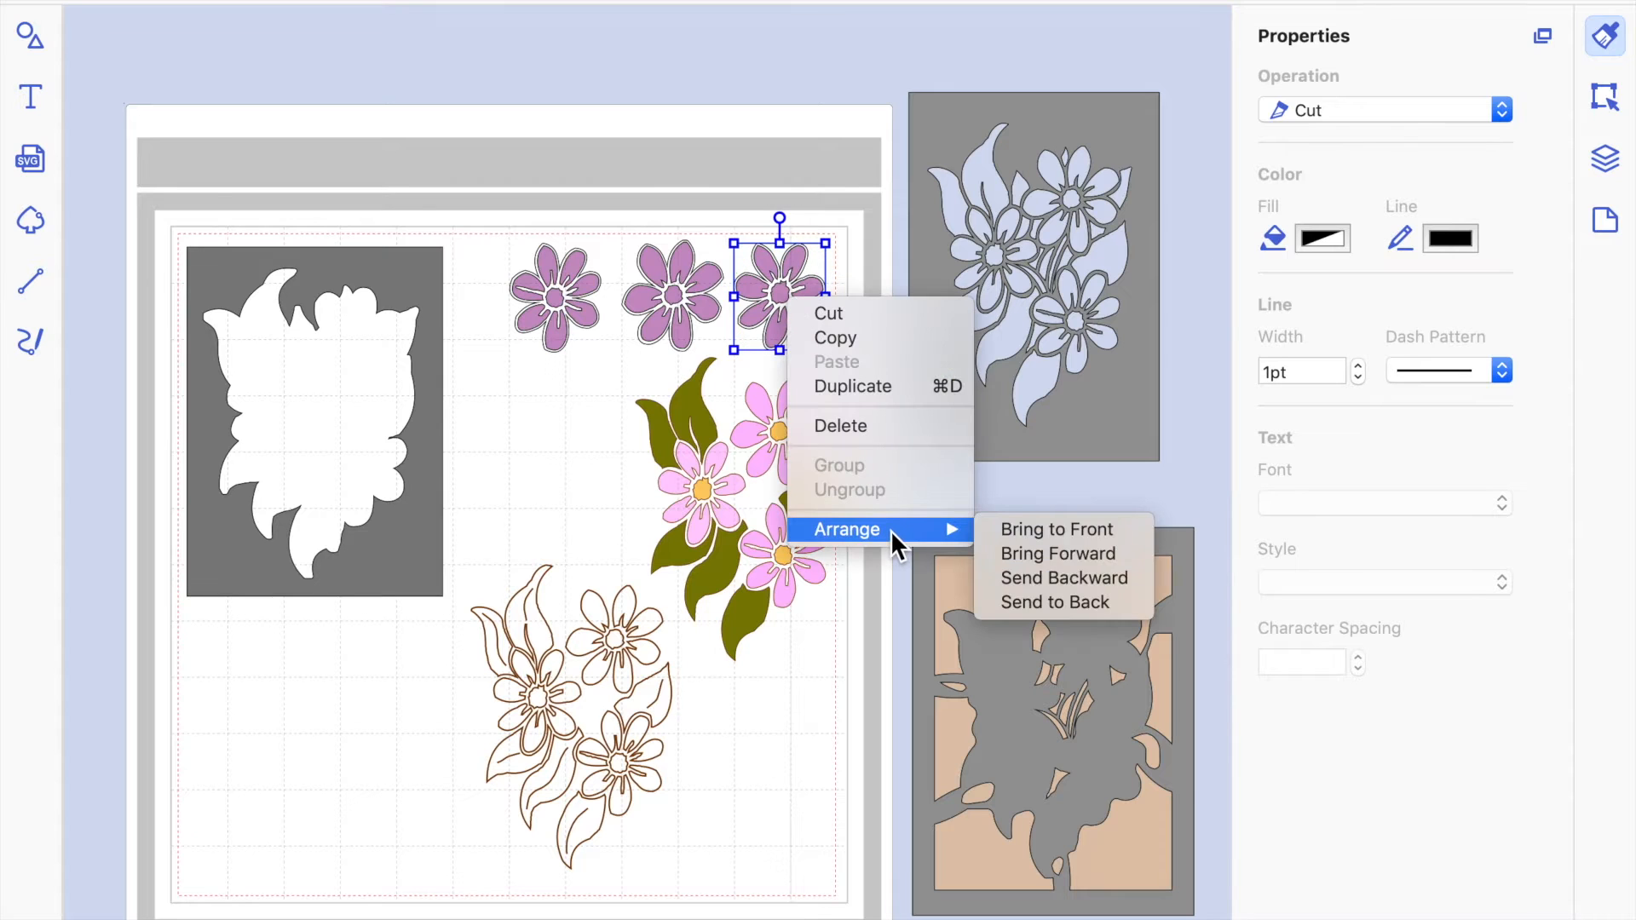
click(1071, 600)
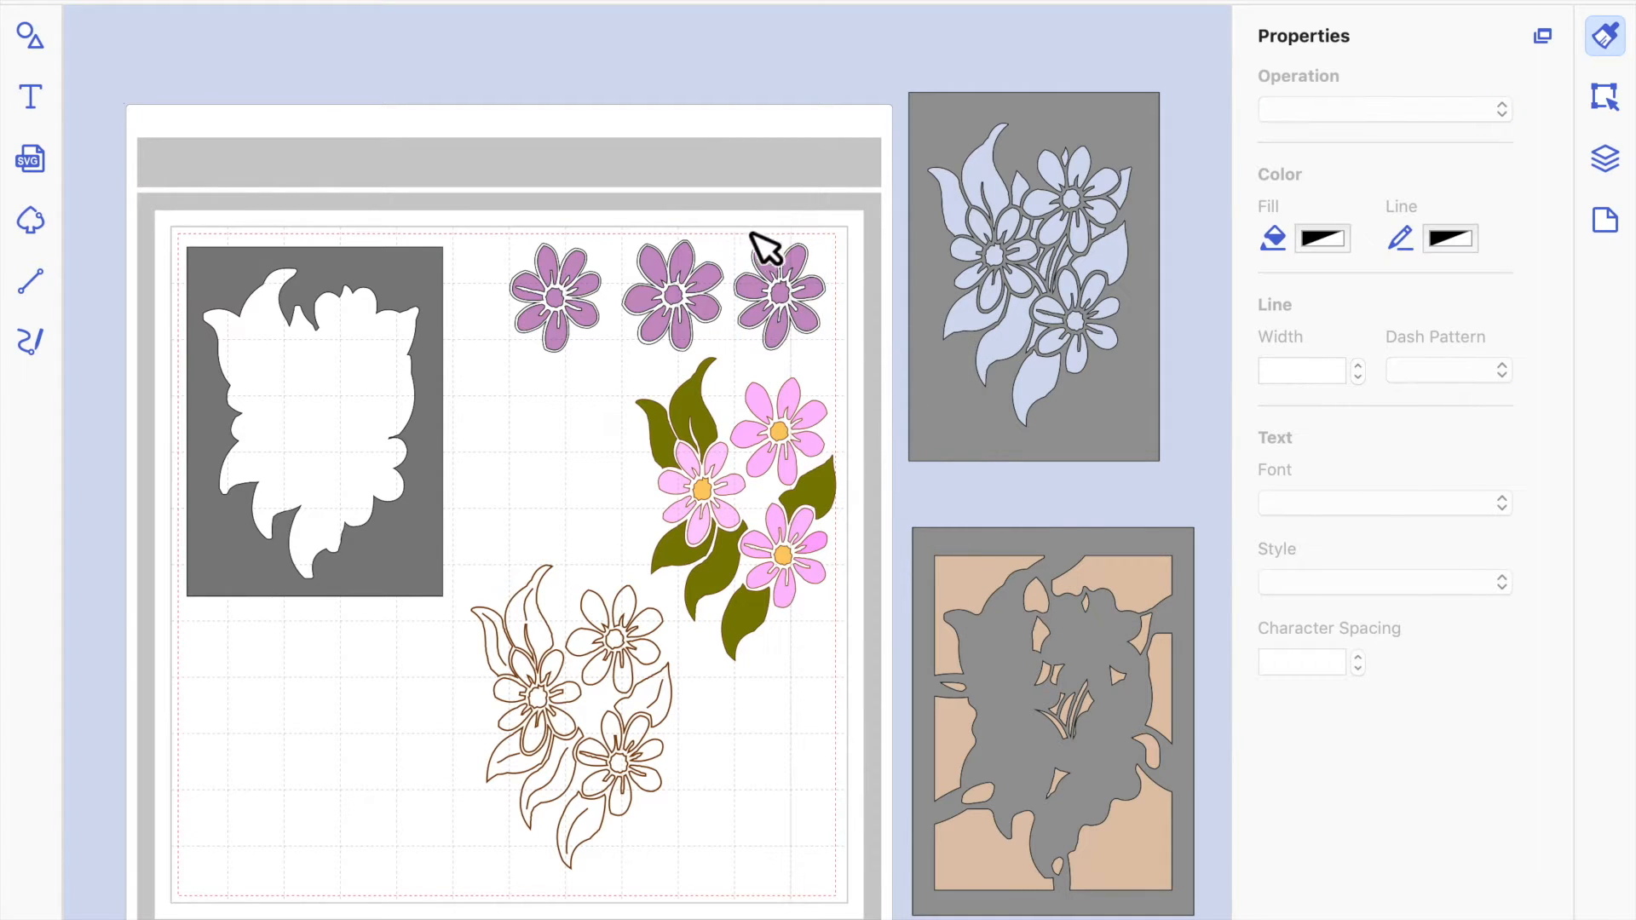
Check the fill colour and opacity settings of the rightmost purple flower.
click(792, 304)
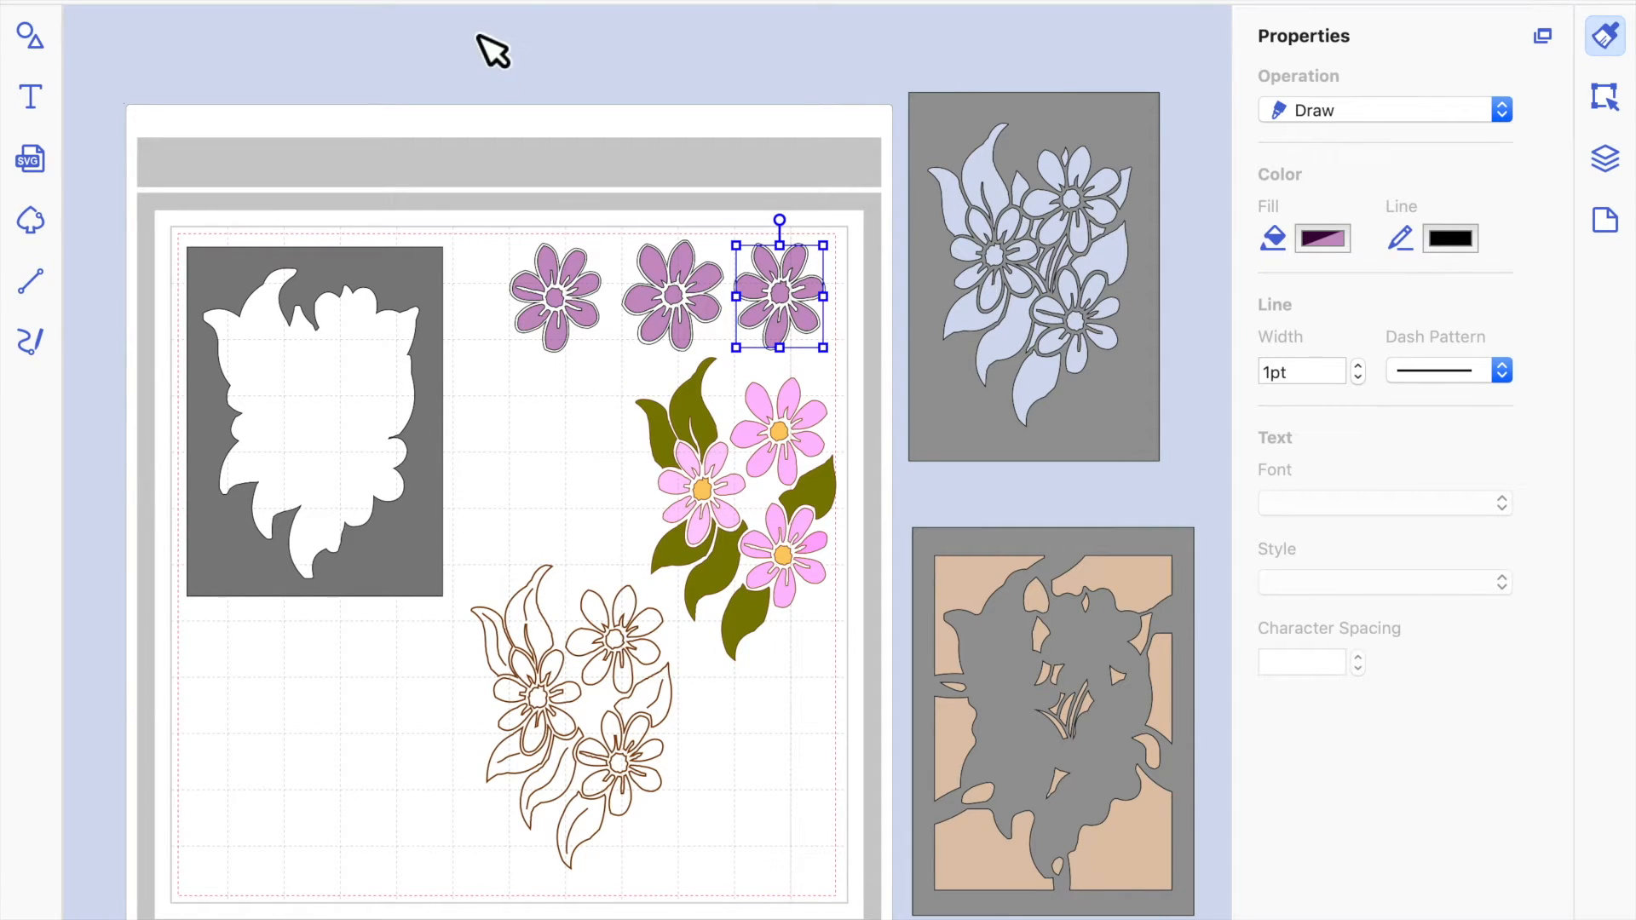
click(563, 3)
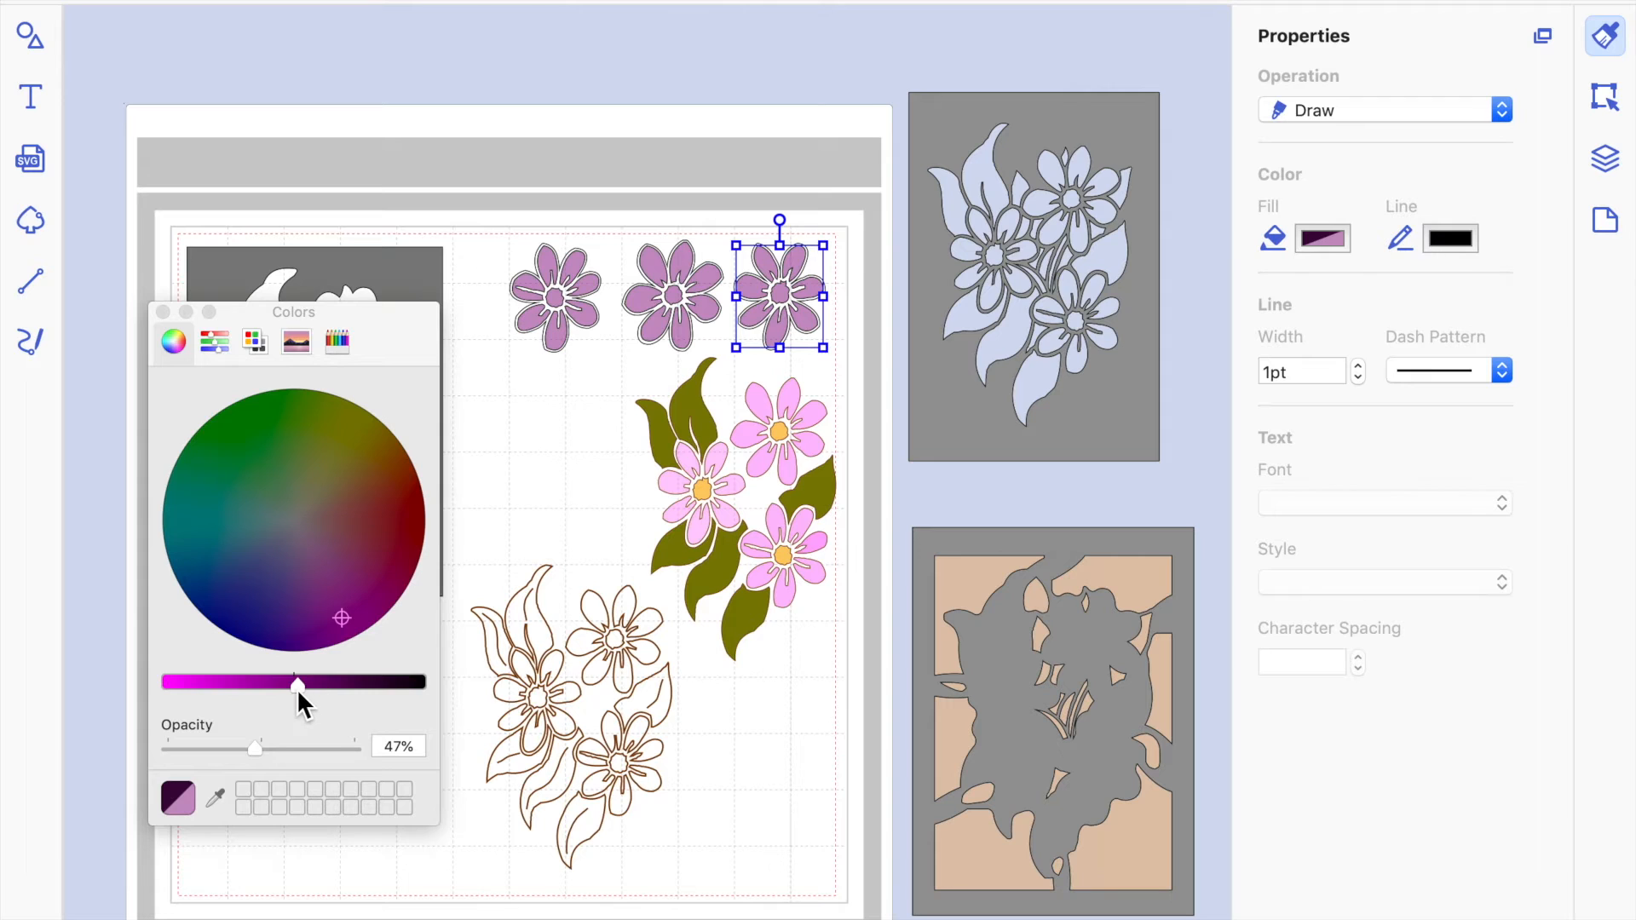
drag(198, 744, 136, 734)
click(566, 467)
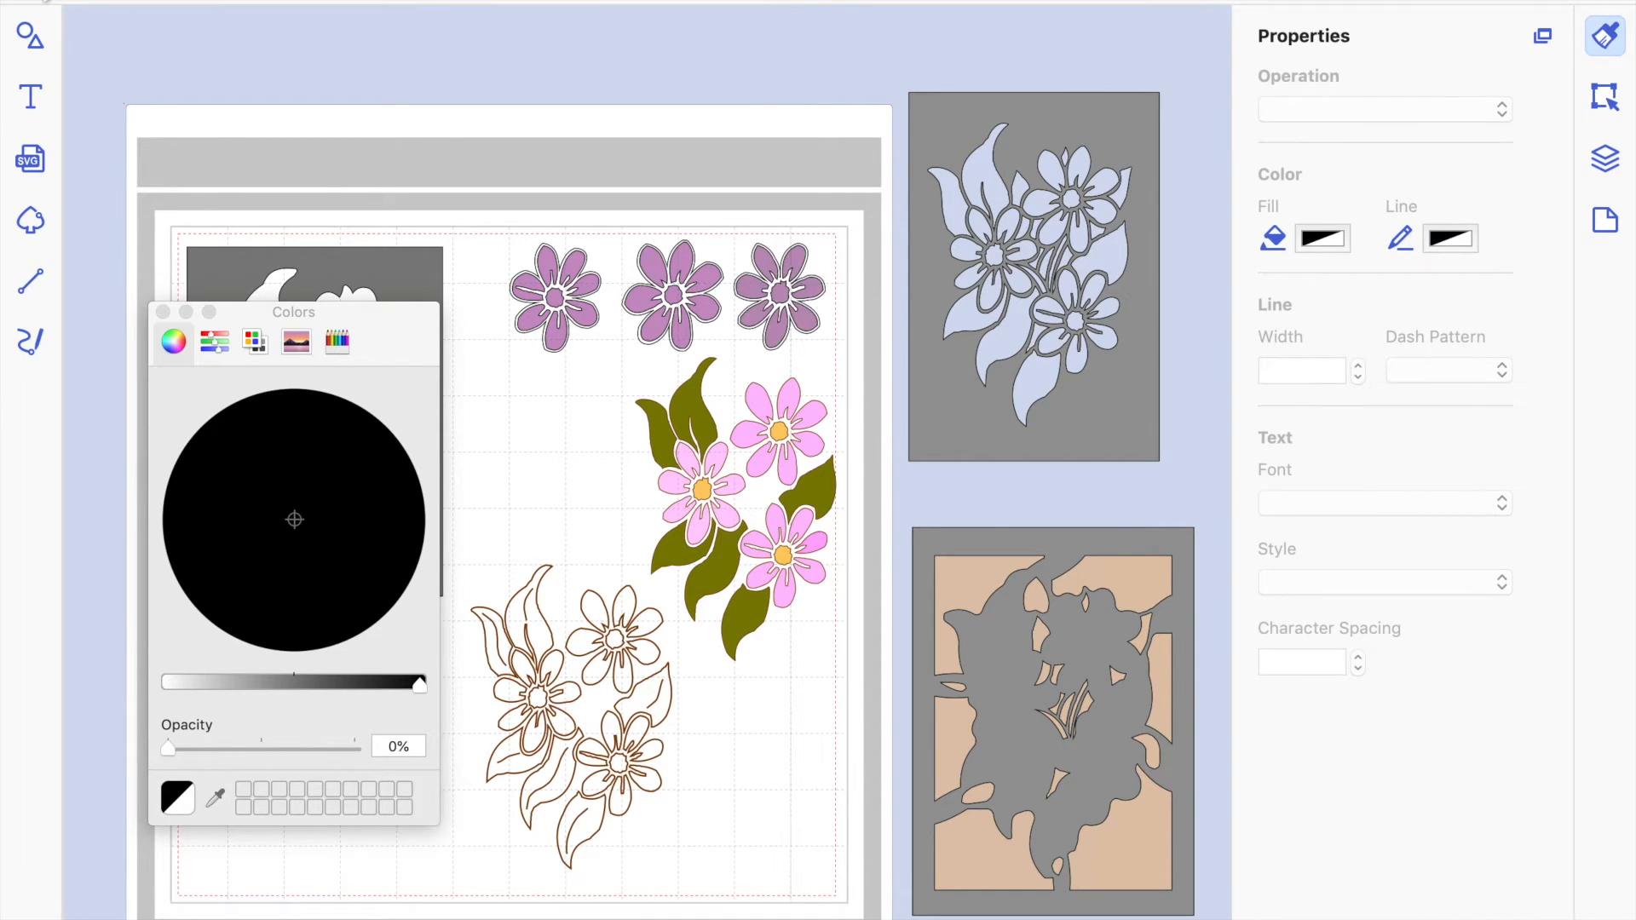
click(162, 312)
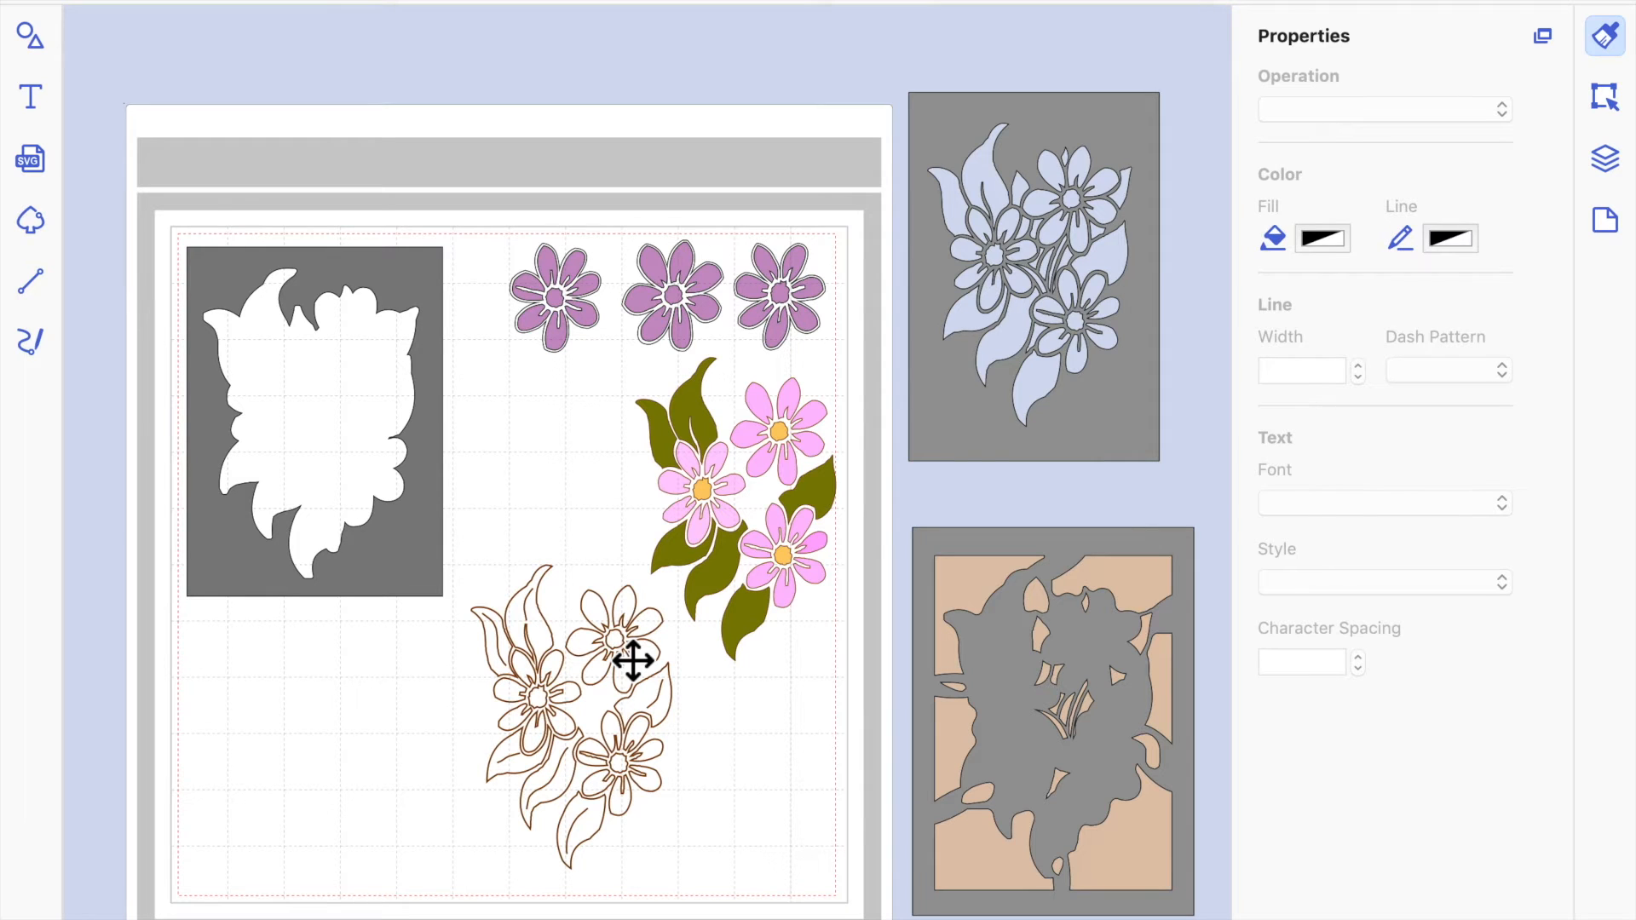
Review the cut settings of the flower-cutout frame, the open aperture frame and the lattice frame.
click(1053, 425)
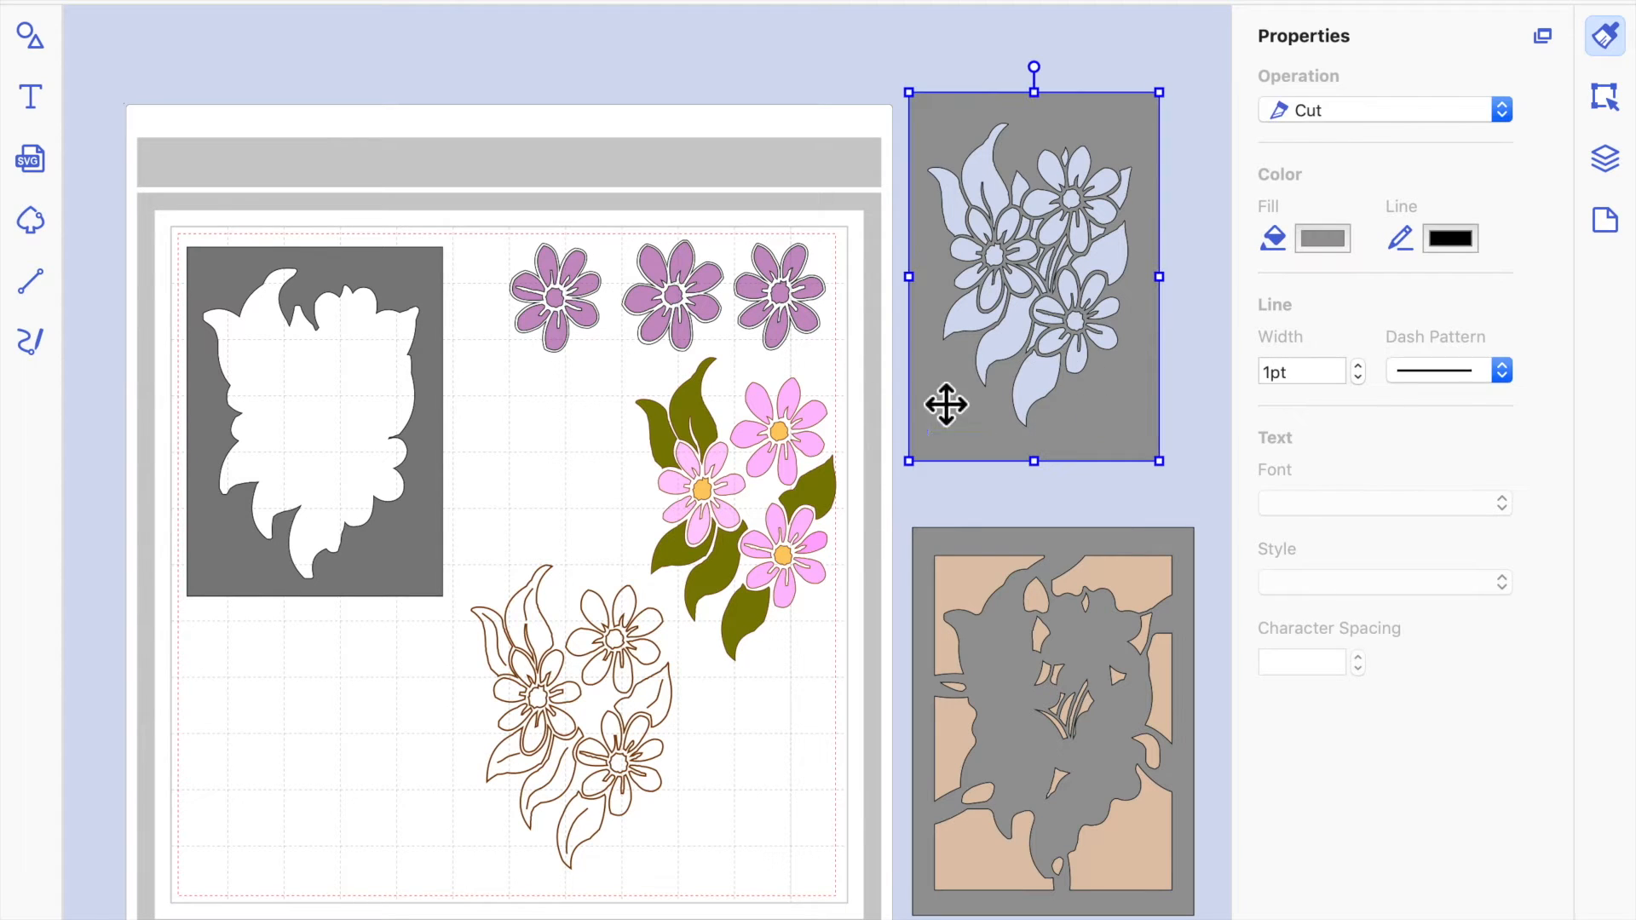
click(419, 281)
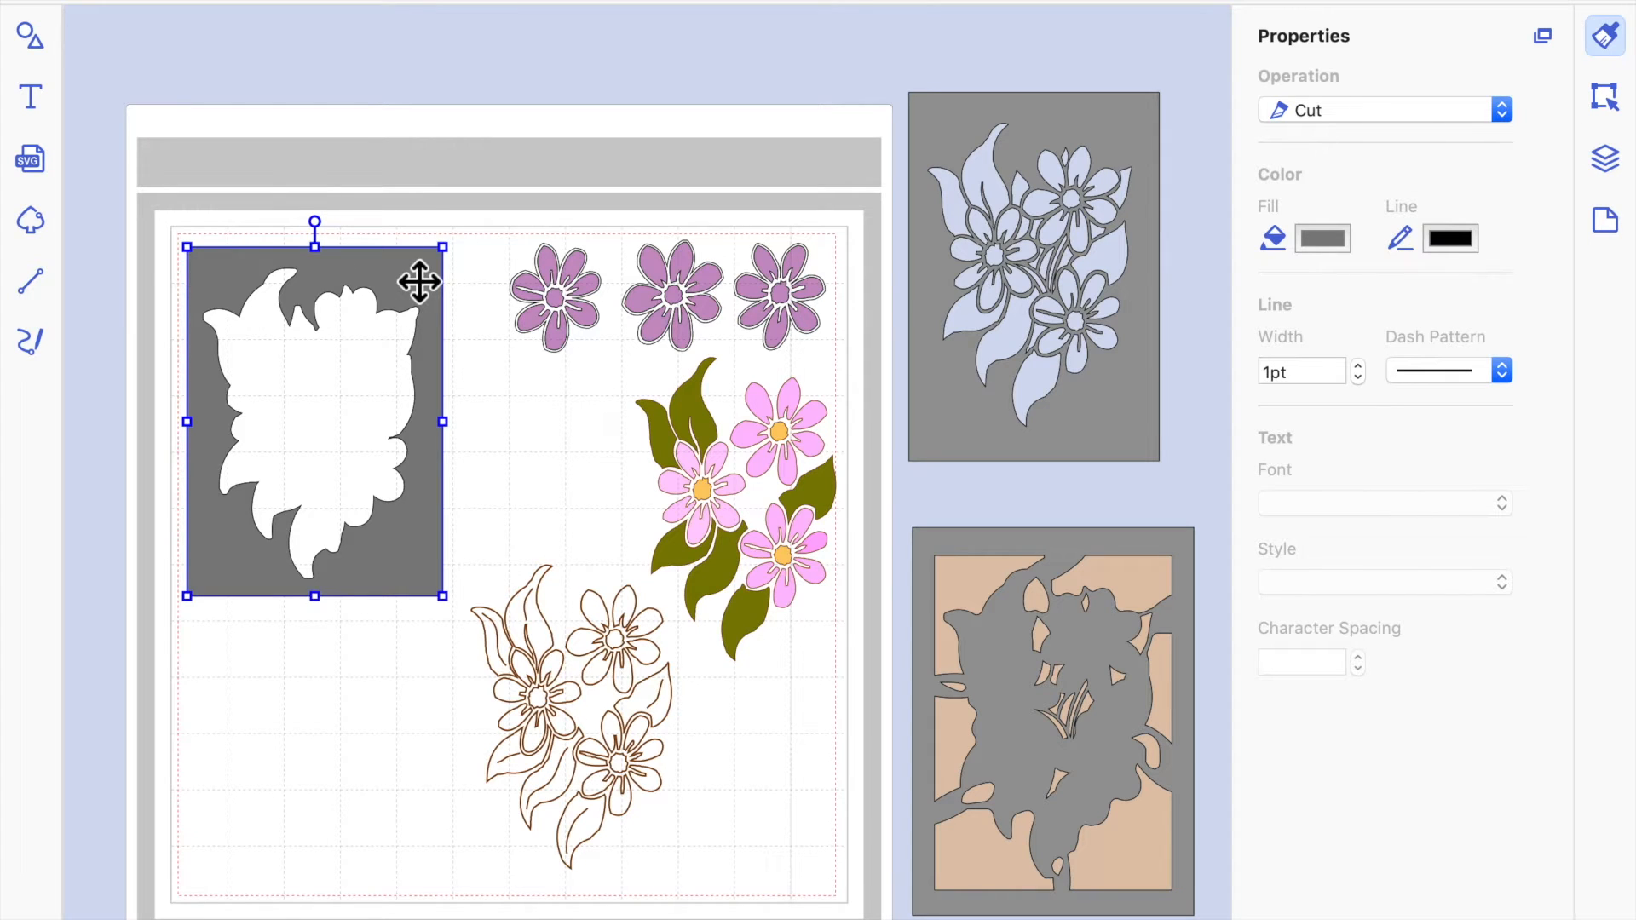
click(1019, 730)
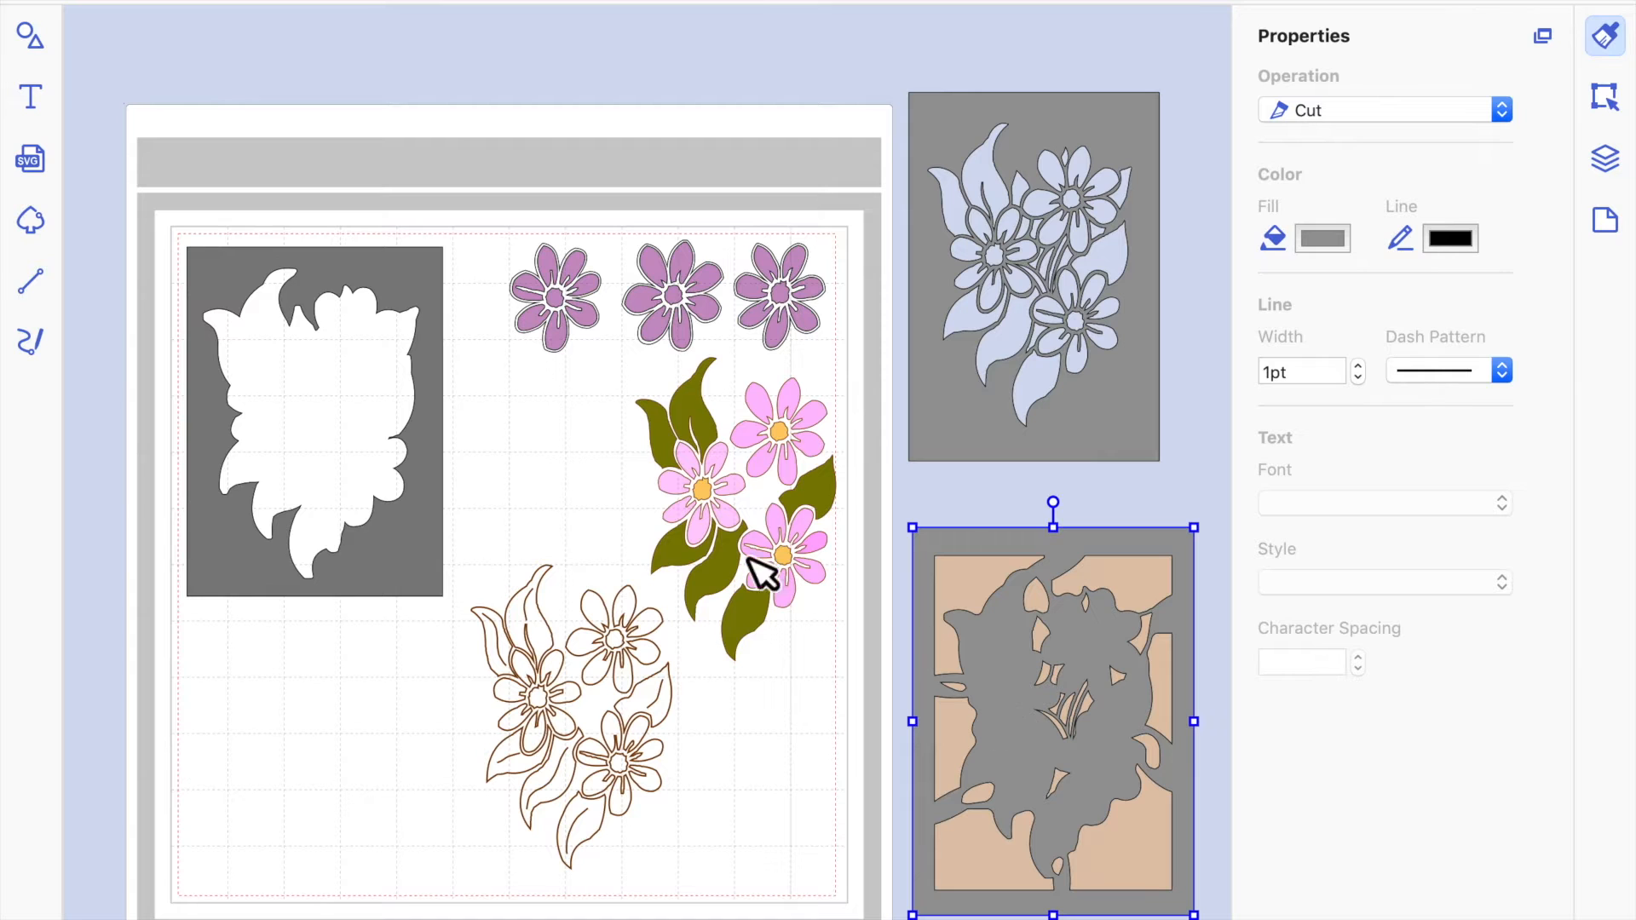
Move the coloured flower and leaf design onto the grey lattice frame and nudge it to line up with the frame's silhouette.
click(728, 498)
drag(951, 568, 1042, 707)
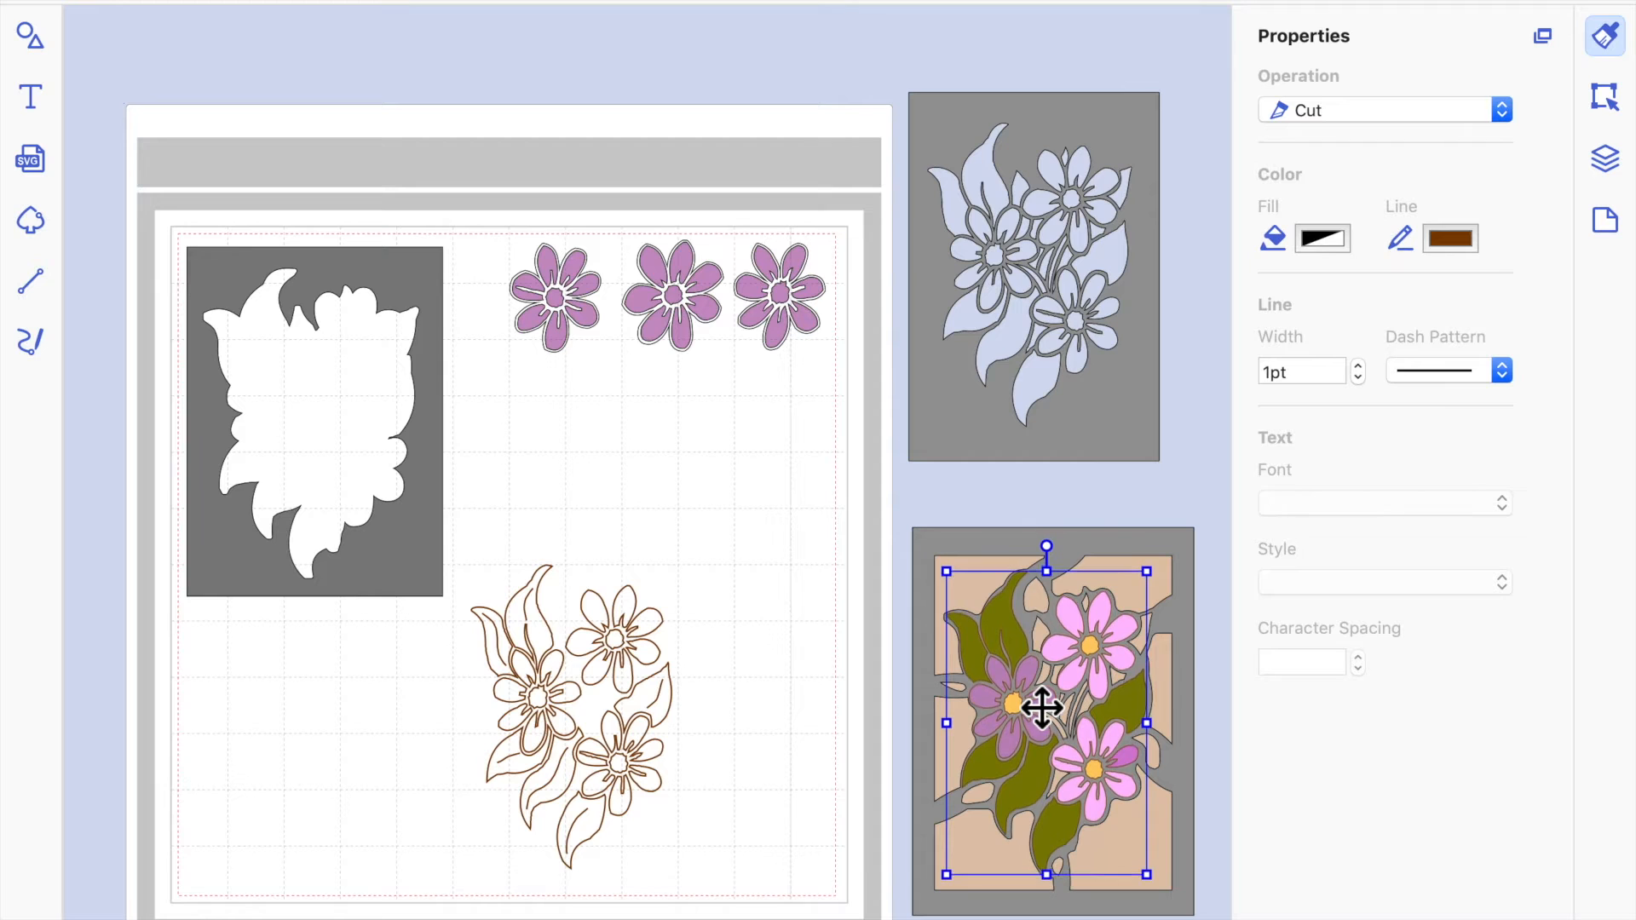
key(Right)
key(Right)
key(Right)
key(Right)
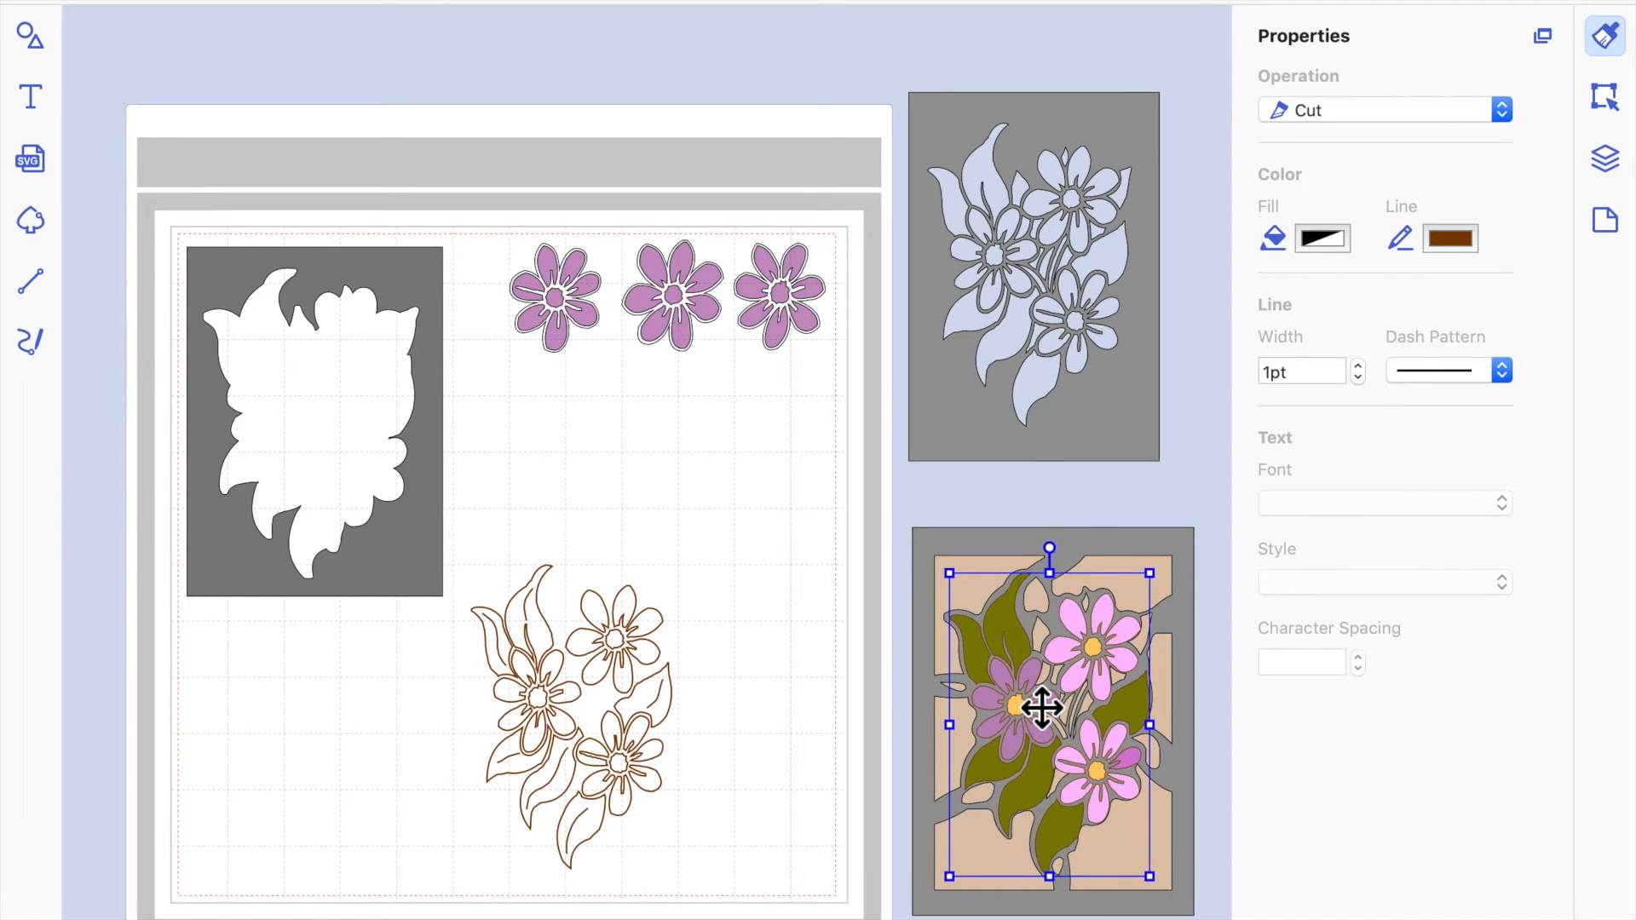
key(Up)
key(Up)
key(Left)
key(Left)
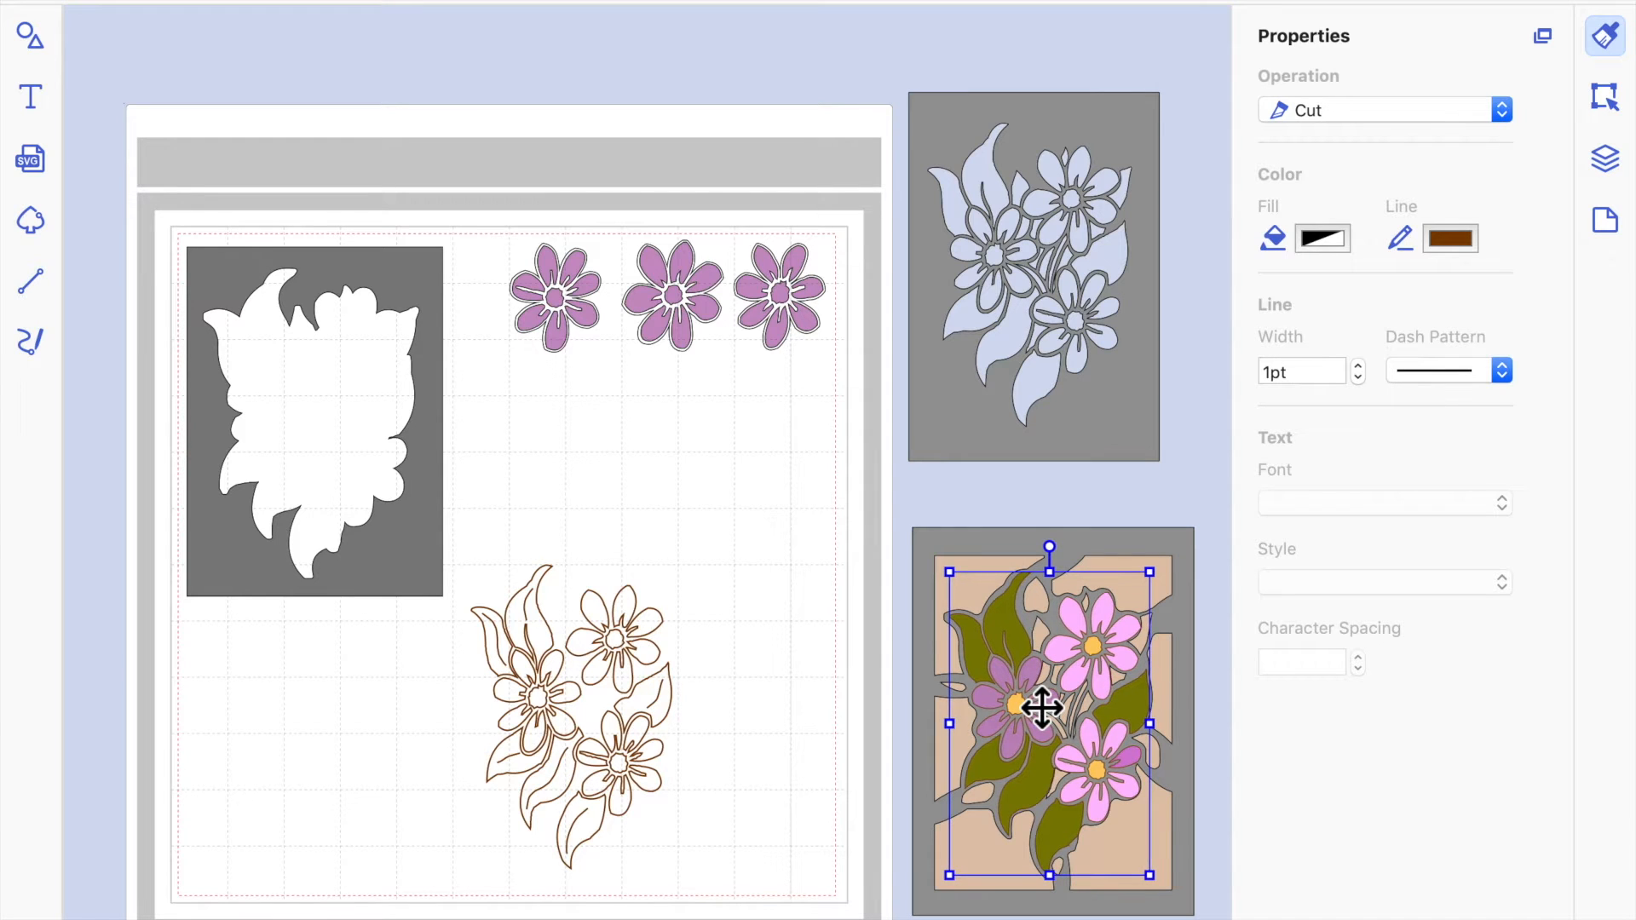
key(Left)
key(Left)
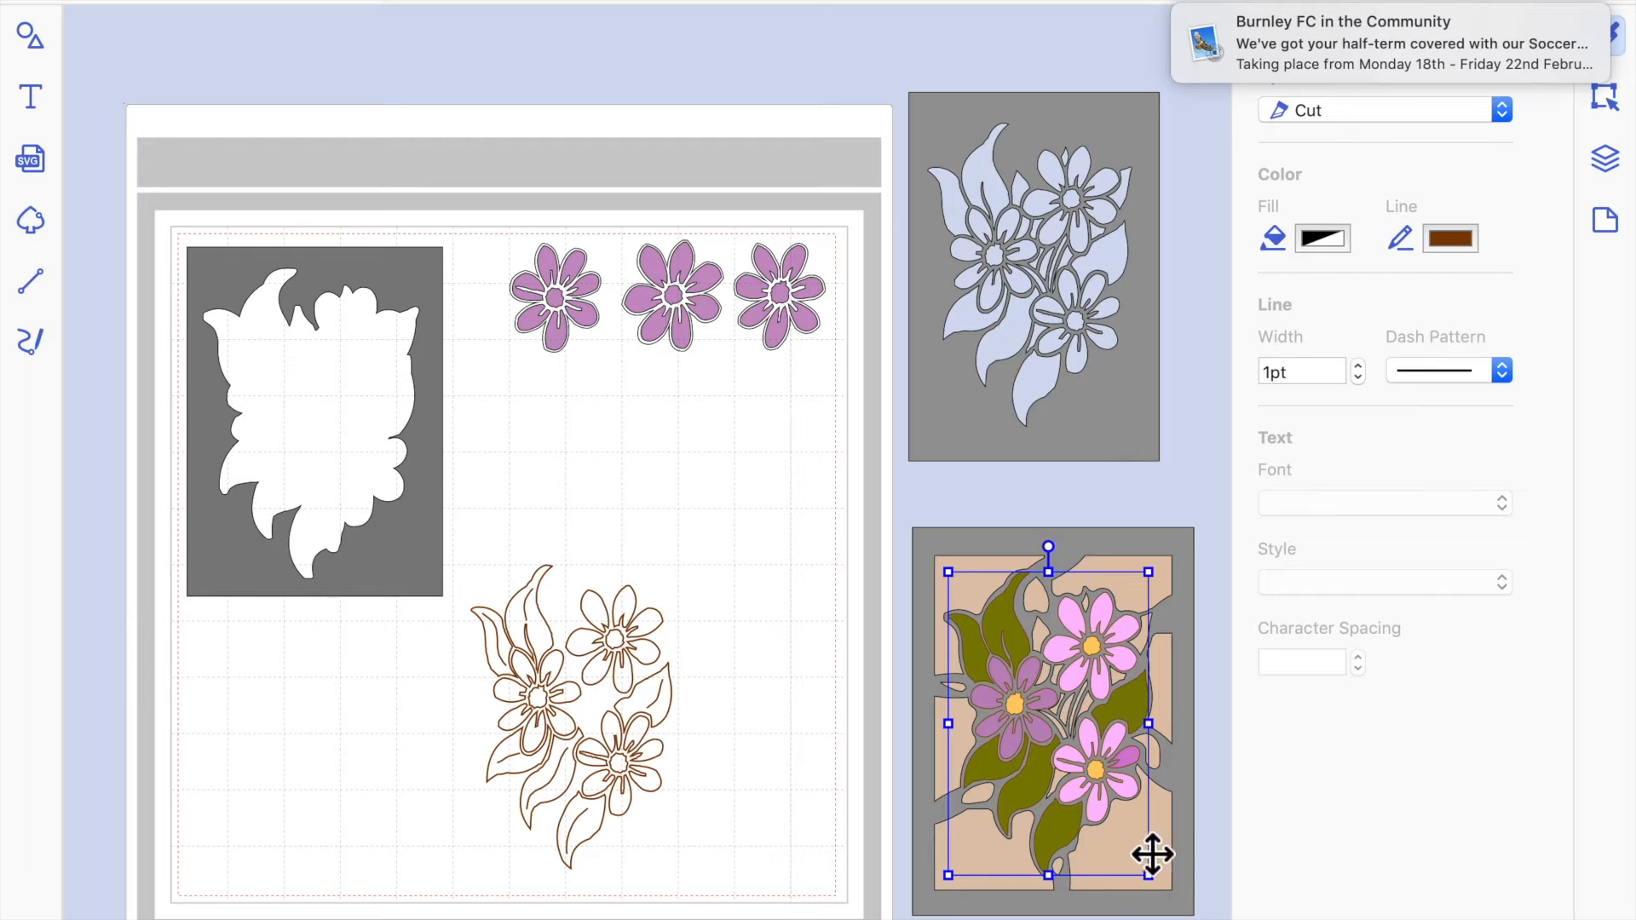
click(1225, 846)
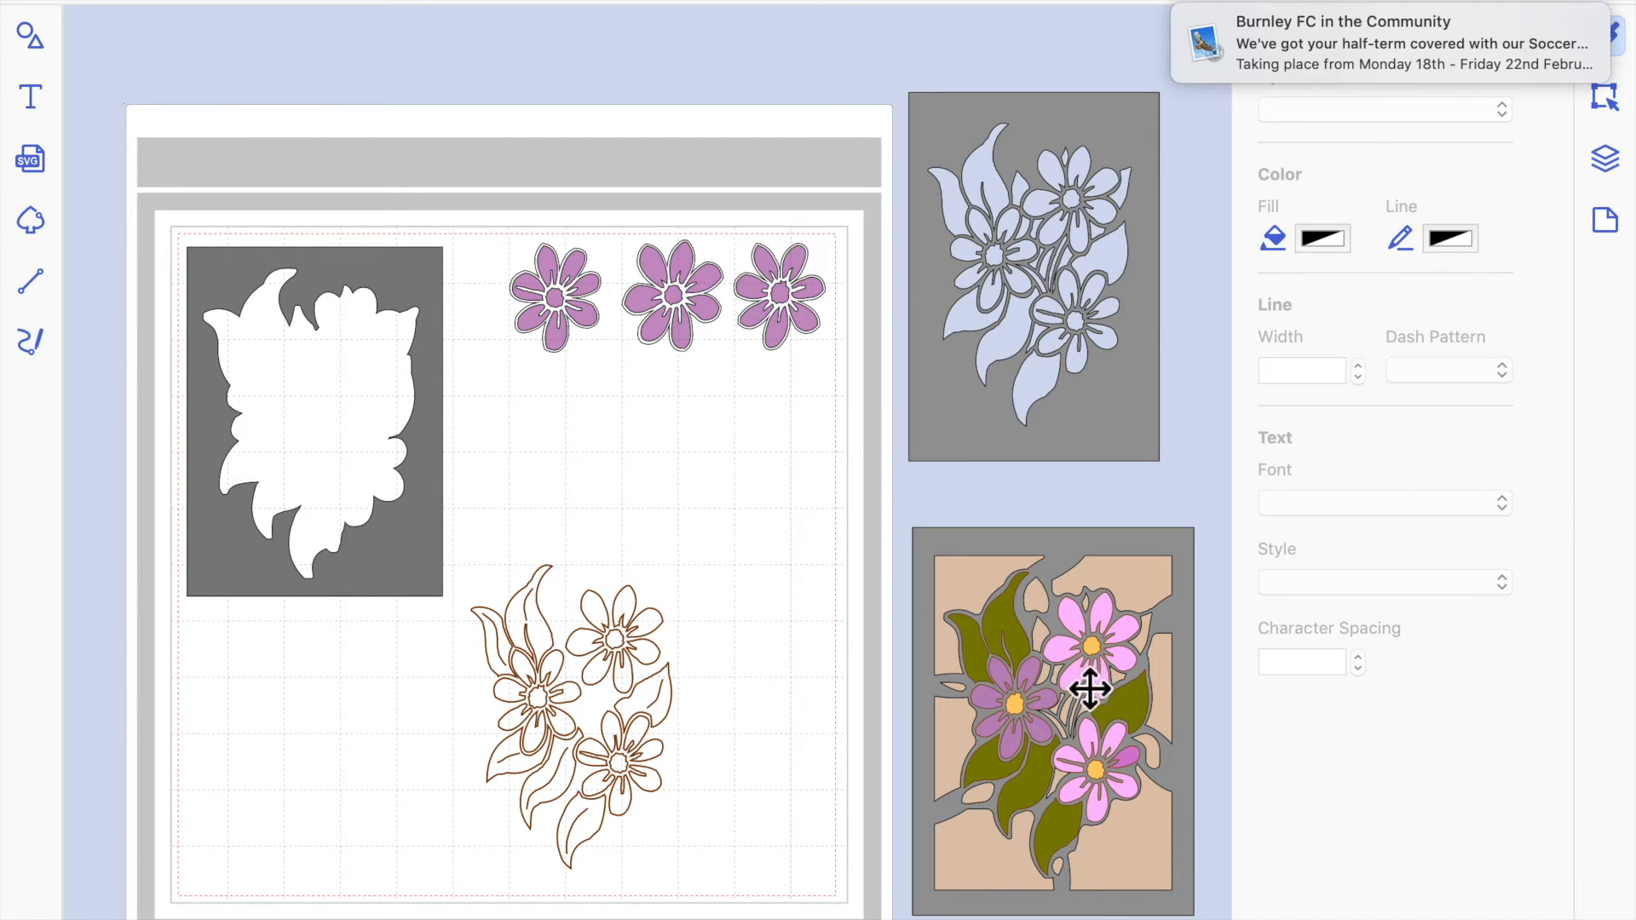
click(1100, 661)
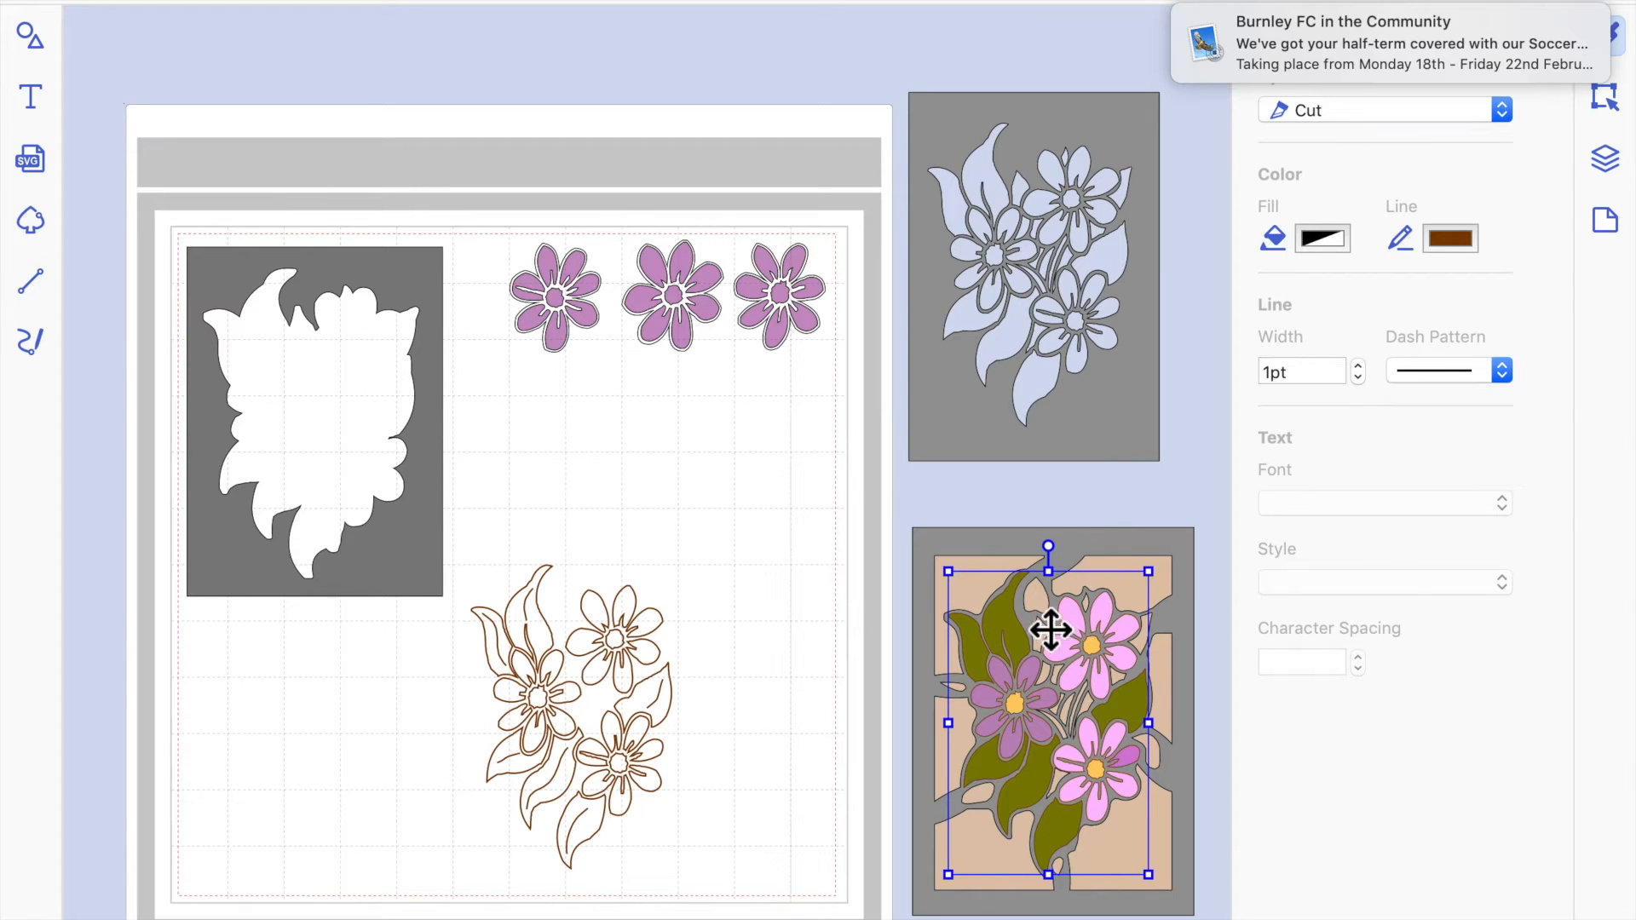
click(1163, 505)
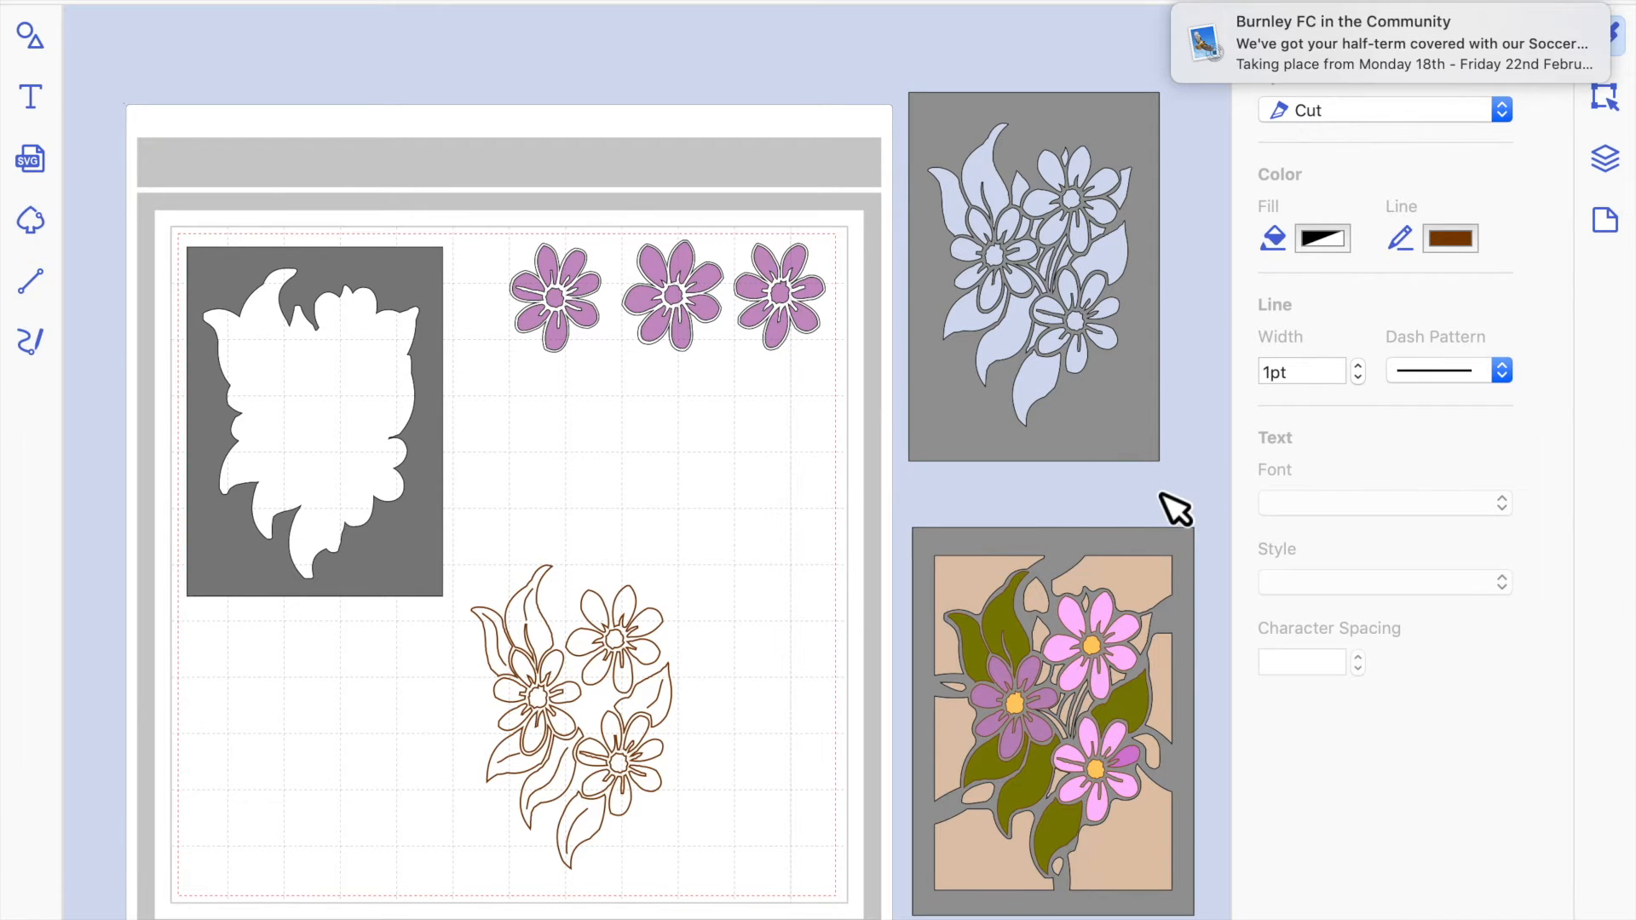
Fill the flower and leaf design on the lattice frame with magenta at 43% opacity.
click(1042, 744)
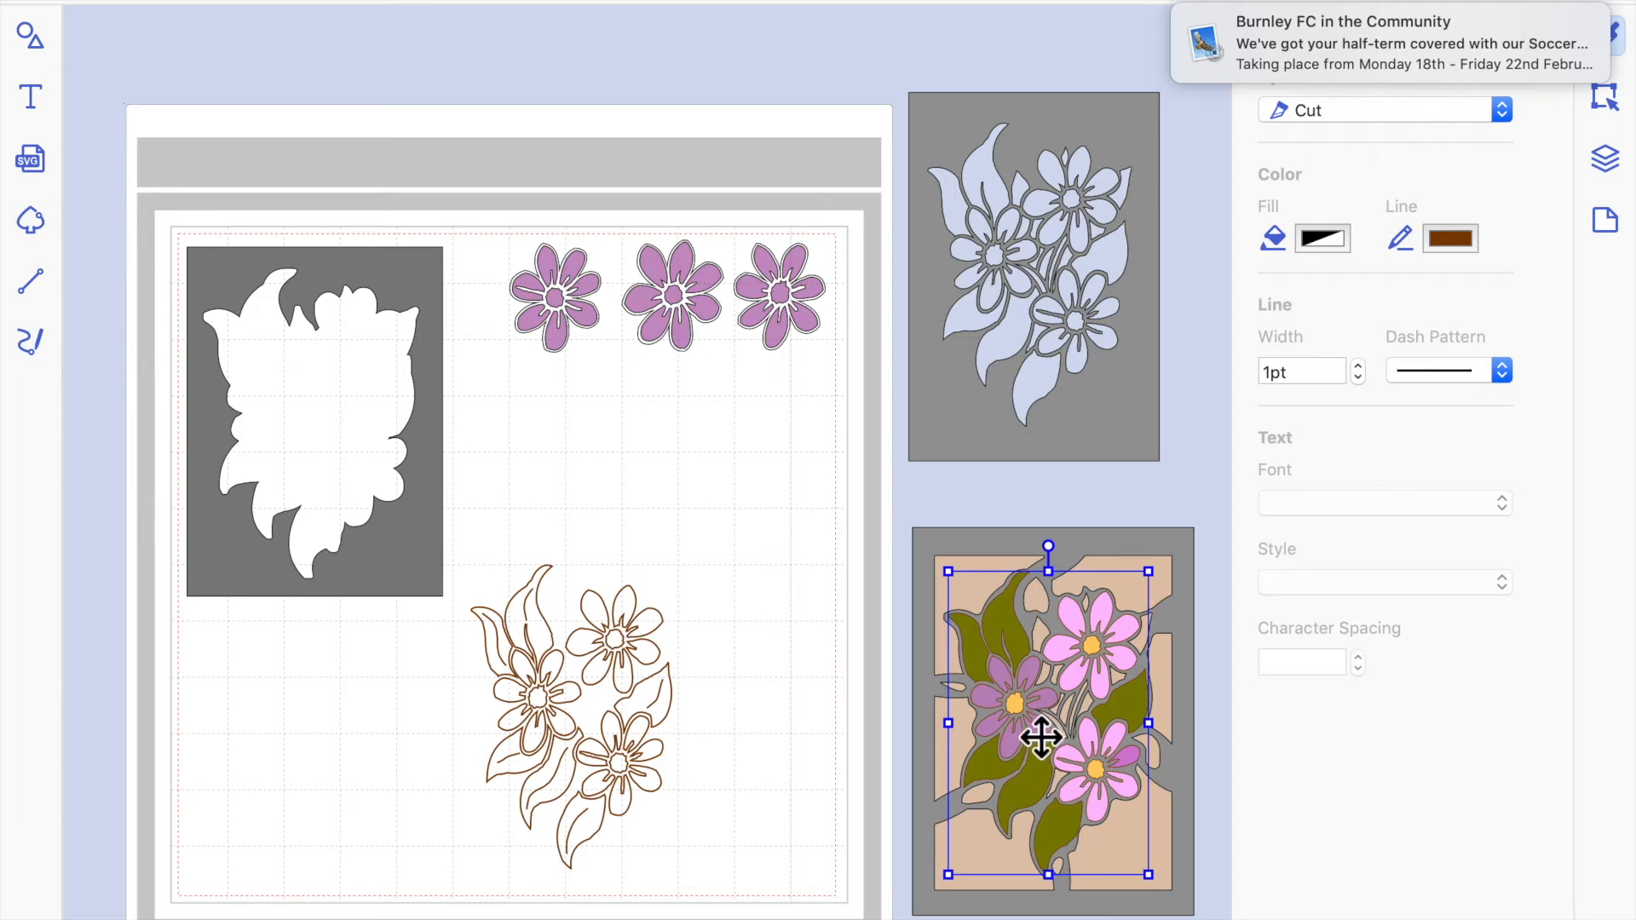
click(600, 2)
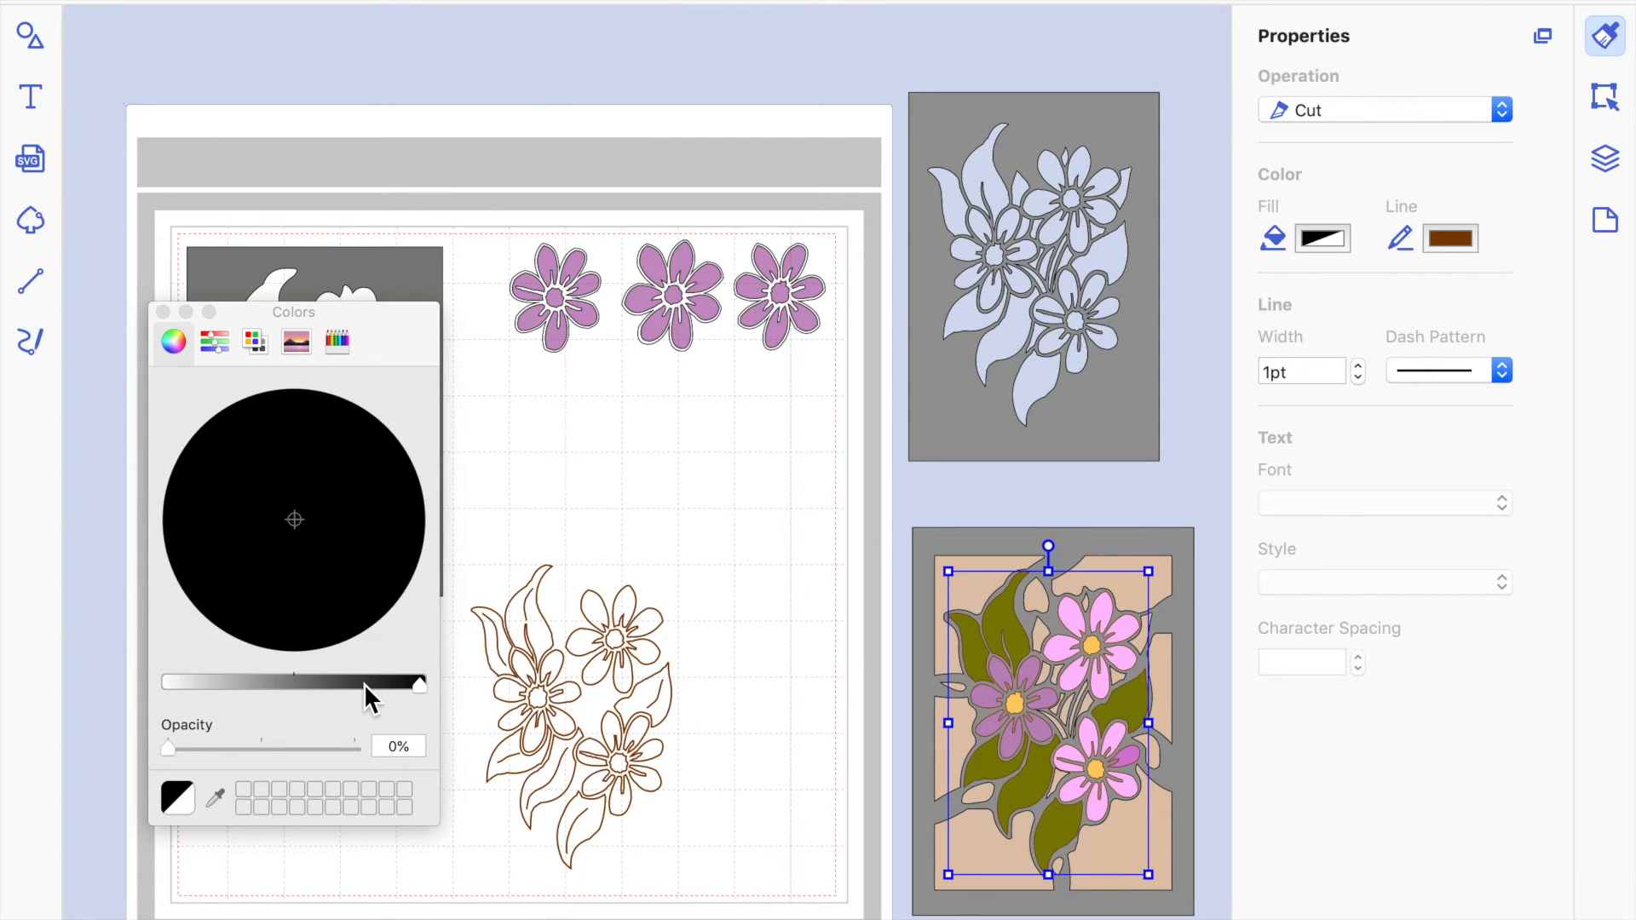
click(338, 339)
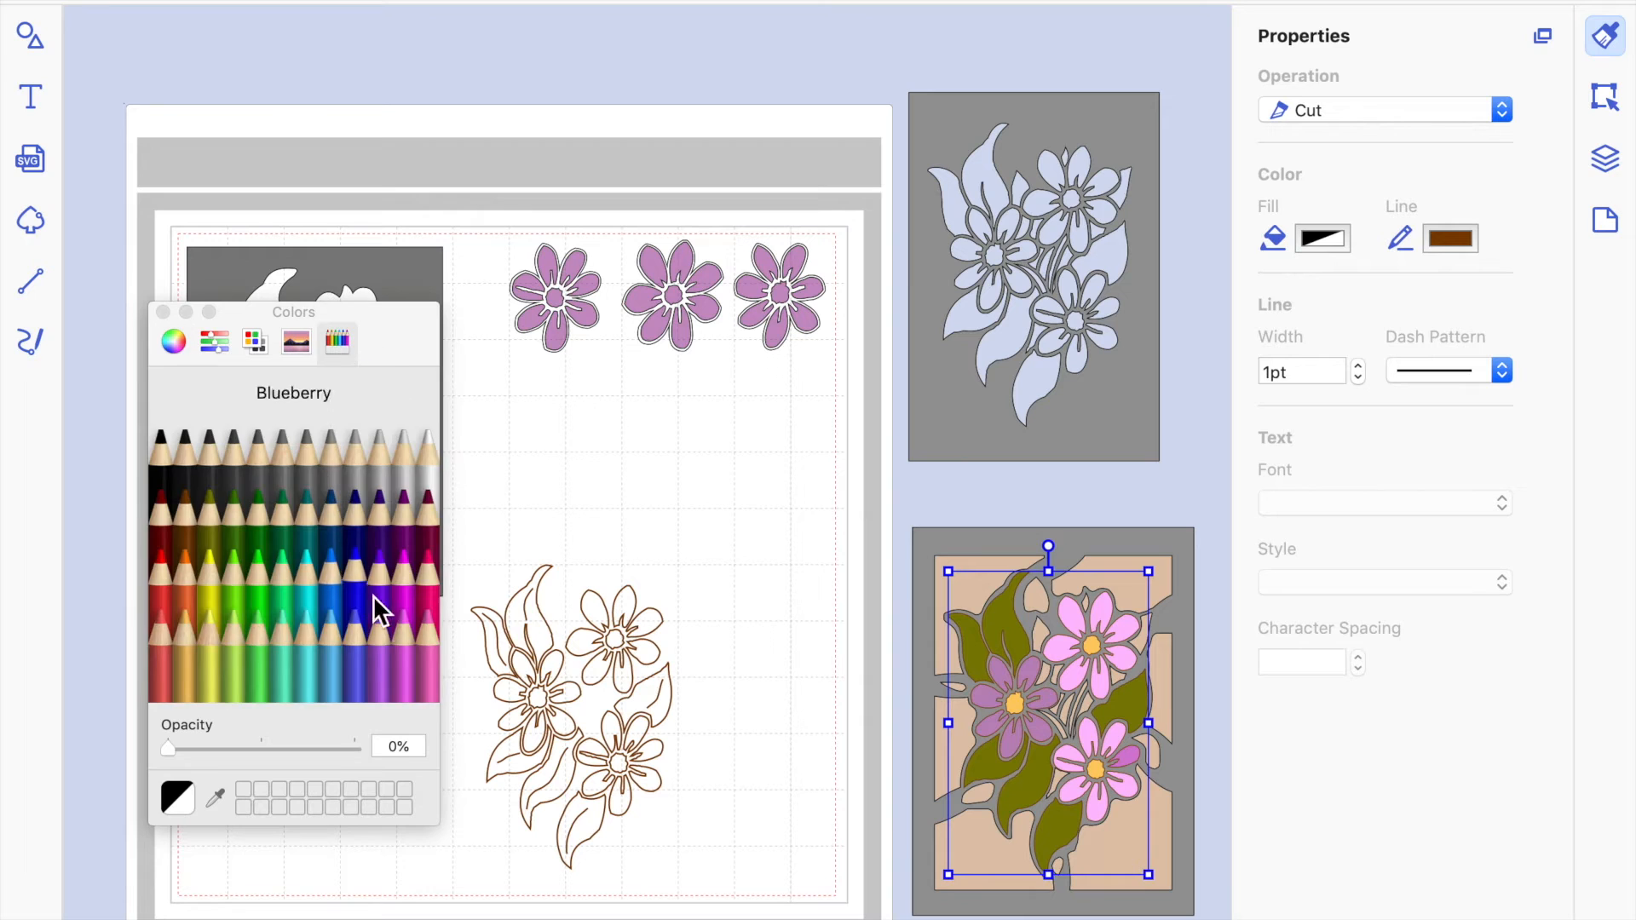
click(408, 603)
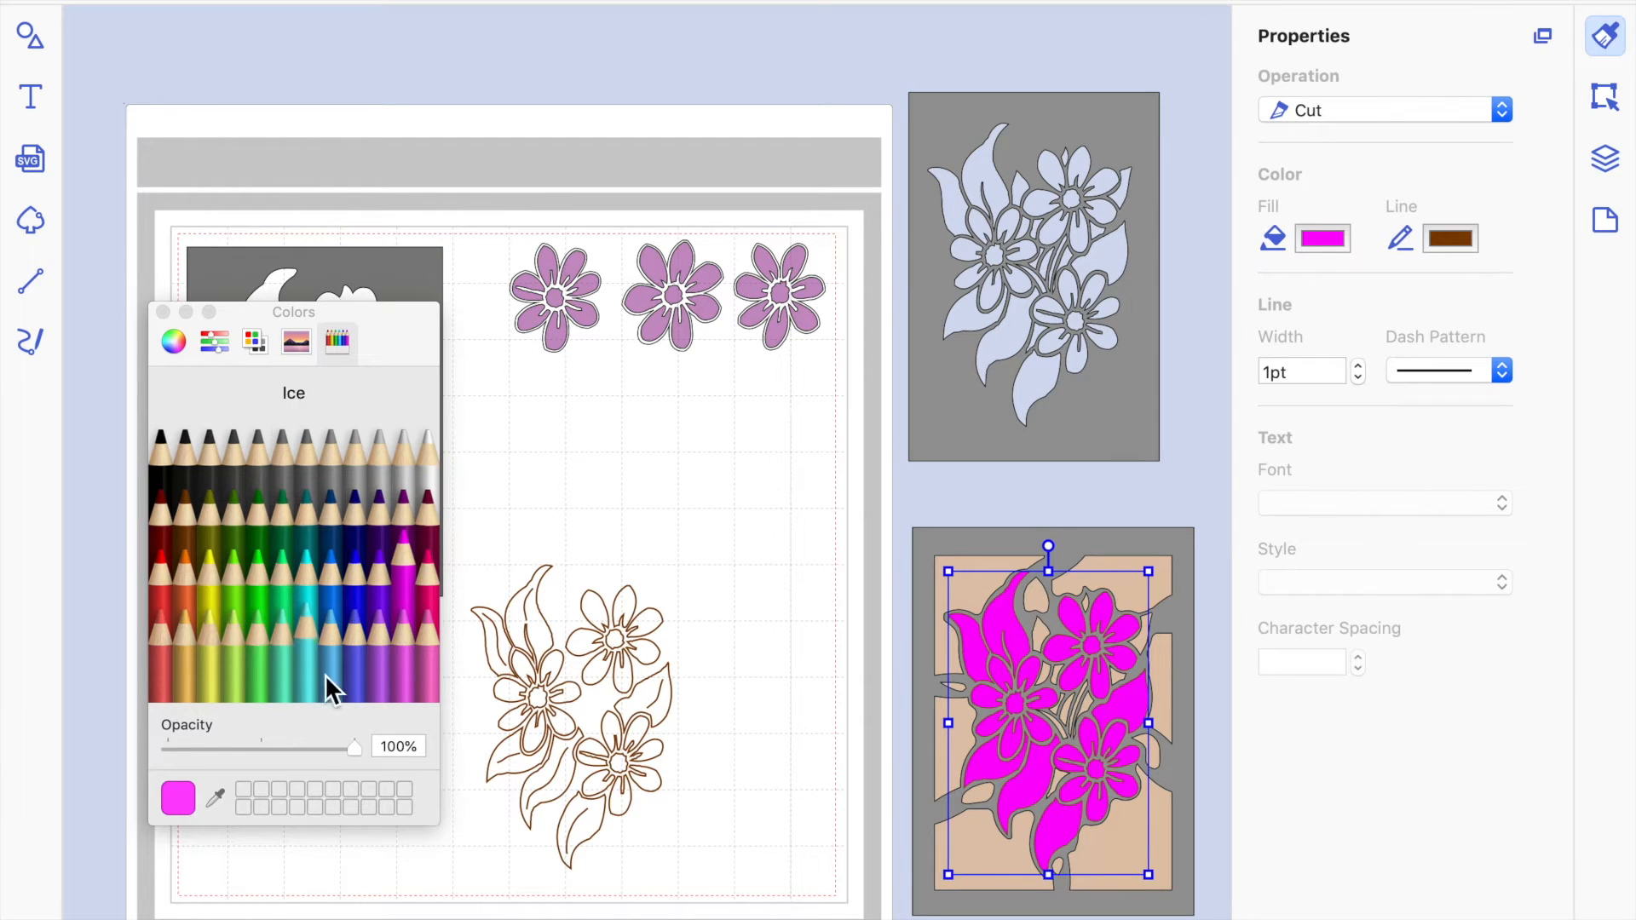
click(278, 732)
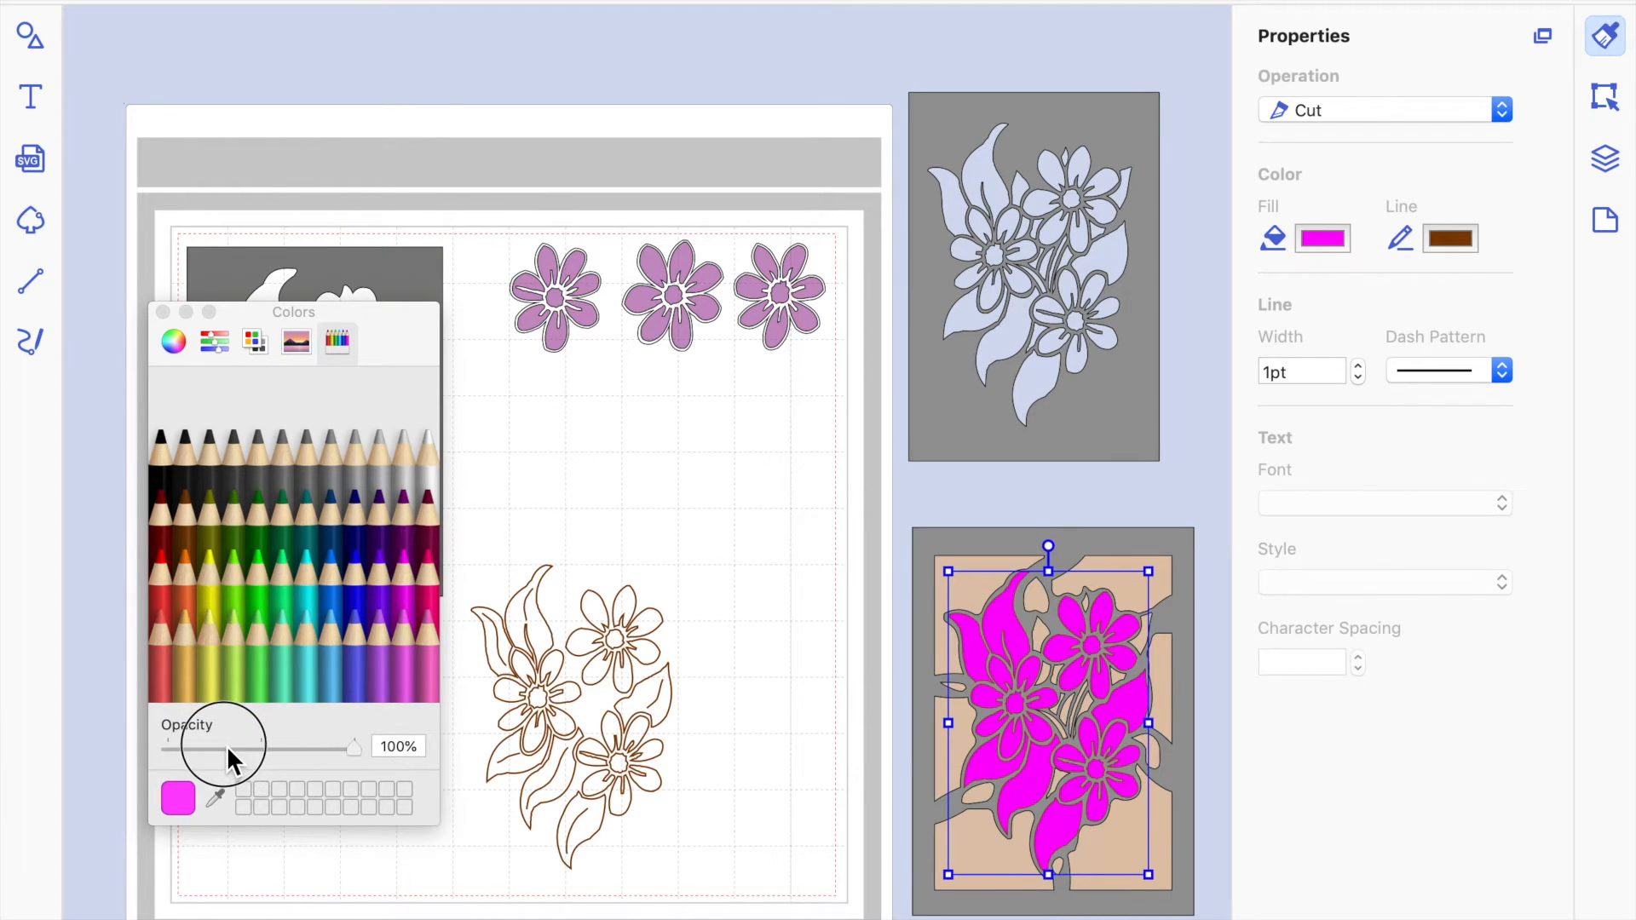
drag(354, 747, 254, 750)
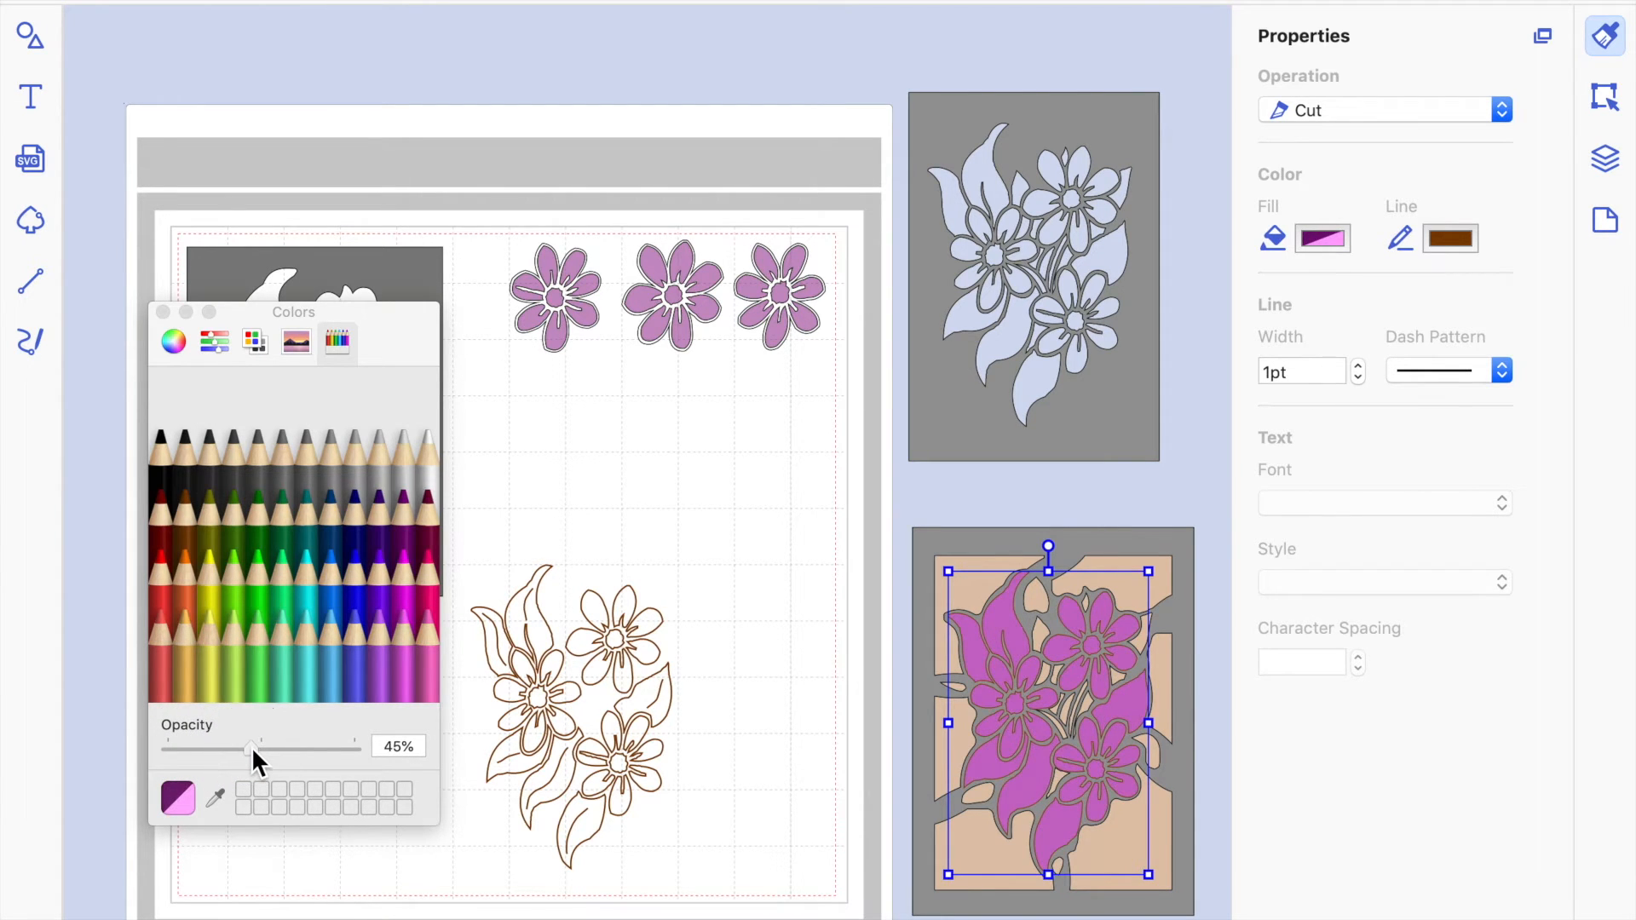
Change the flower and leaf design's fill to the pale cyan Ice colour at 48% opacity.
click(315, 659)
drag(354, 748, 256, 758)
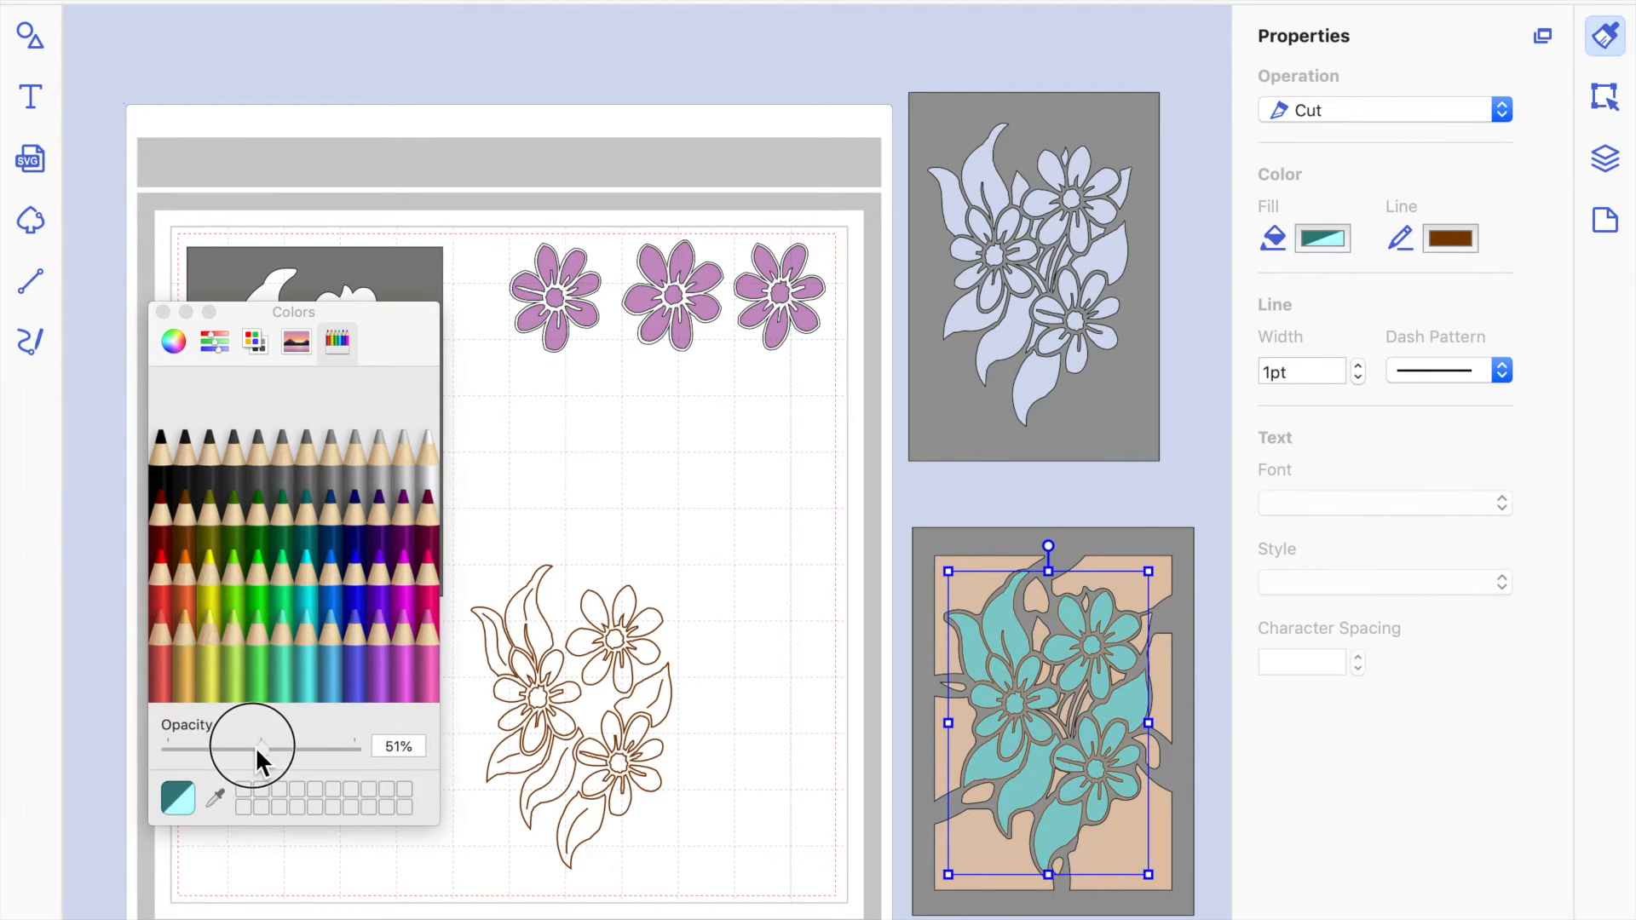
click(835, 534)
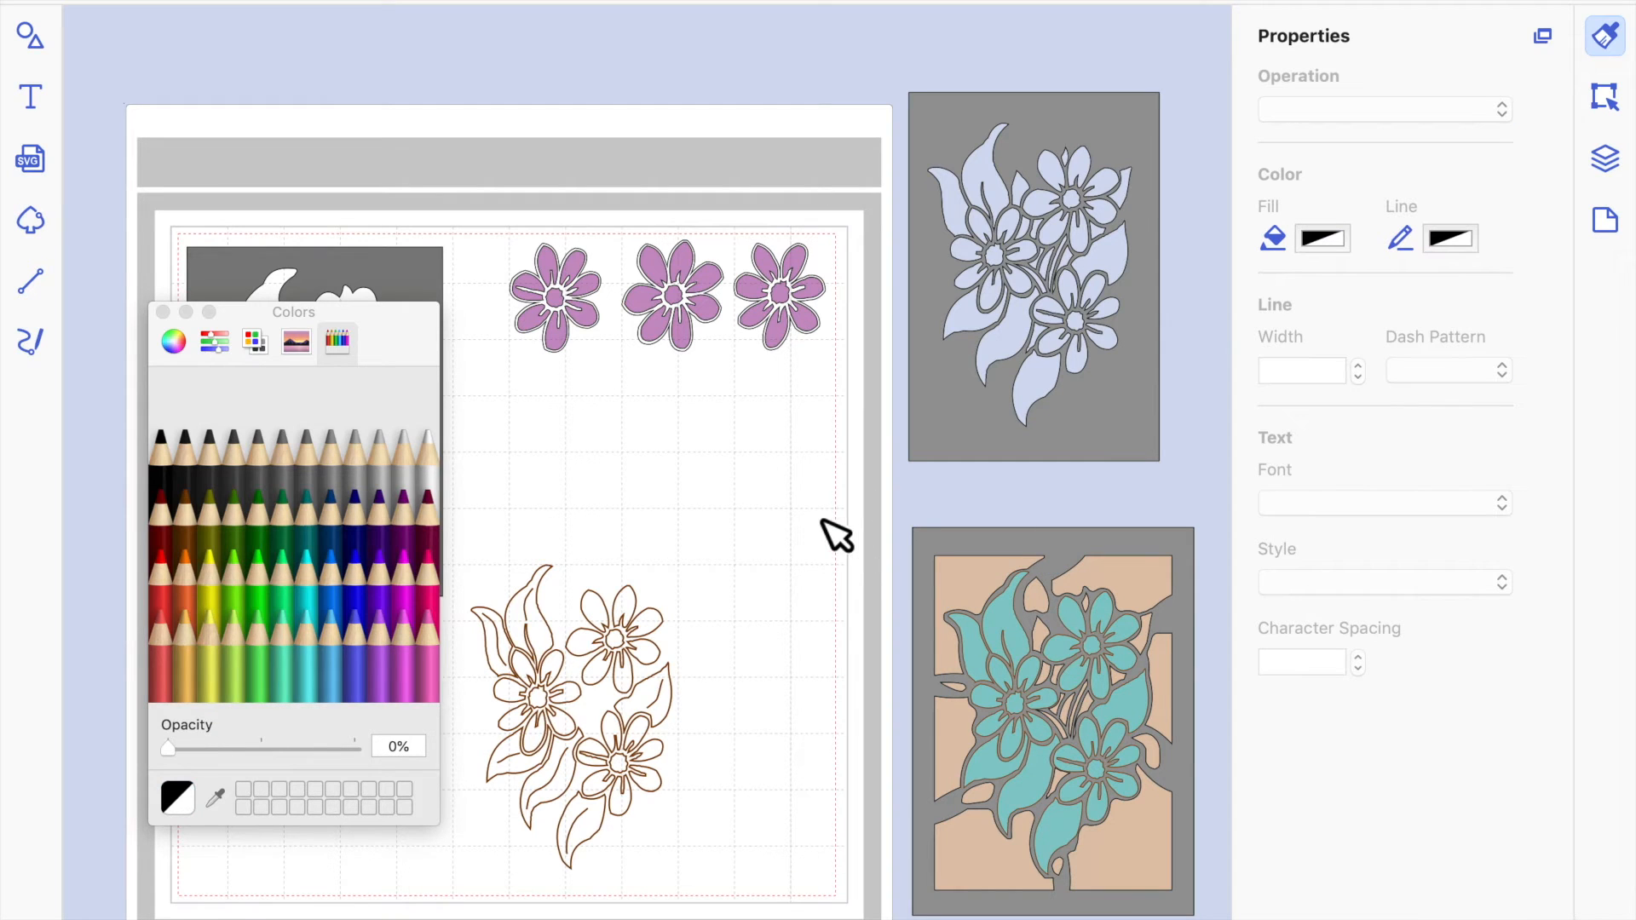
Move the cyan flower design off the lattice frame onto the mat and fill the frame with white Snow.
click(1115, 672)
drag(1116, 638, 815, 573)
click(1022, 670)
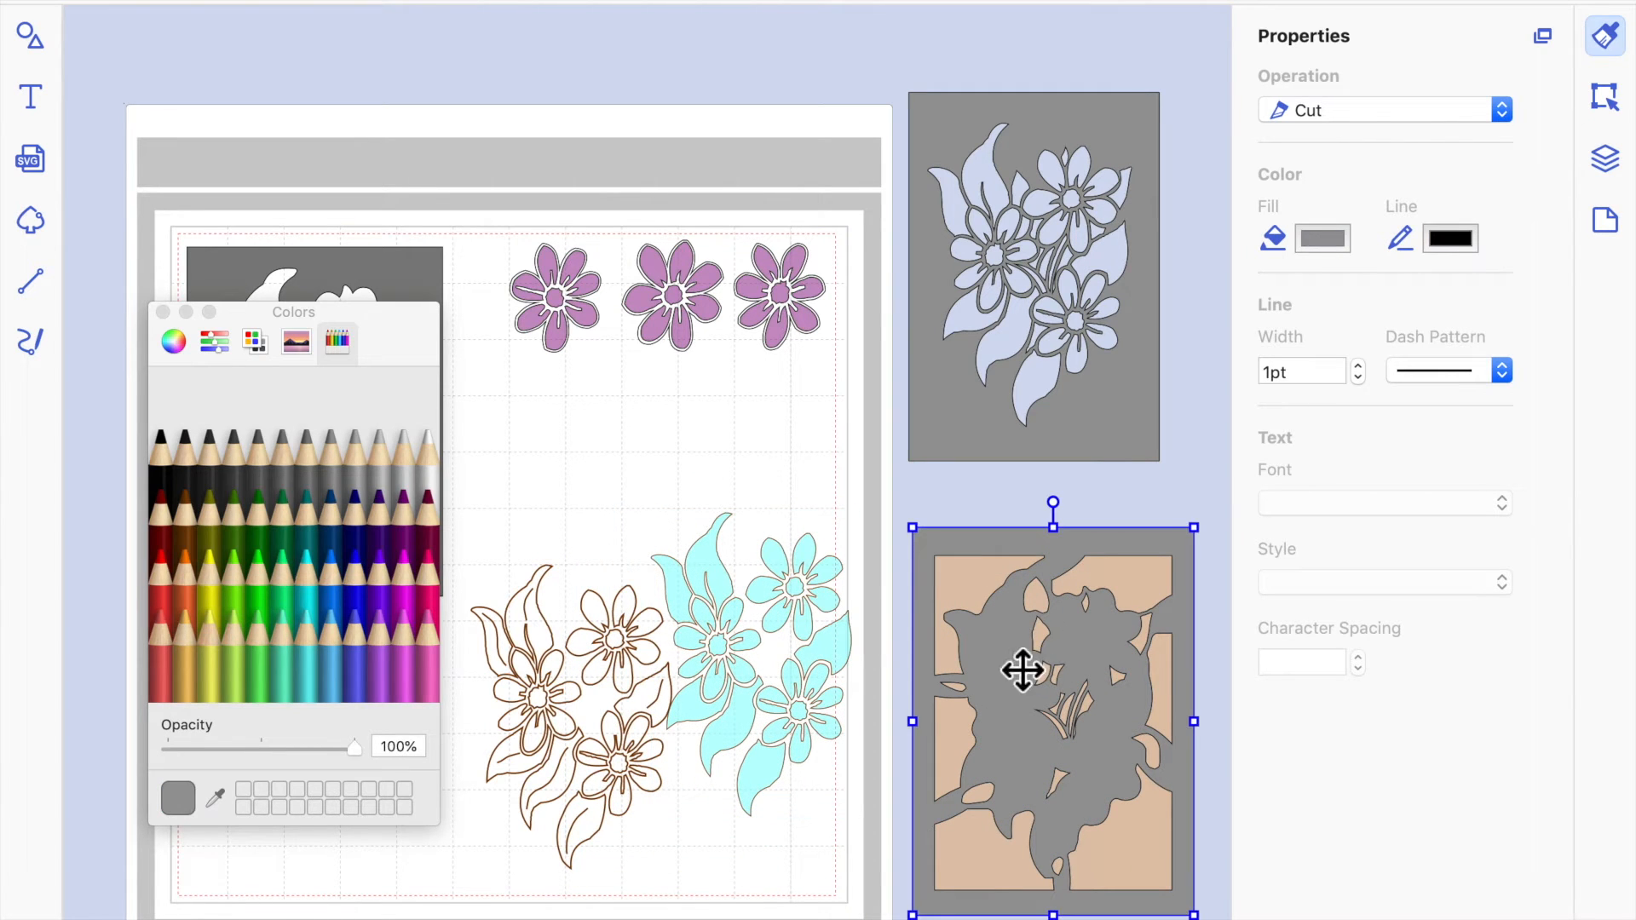
click(431, 458)
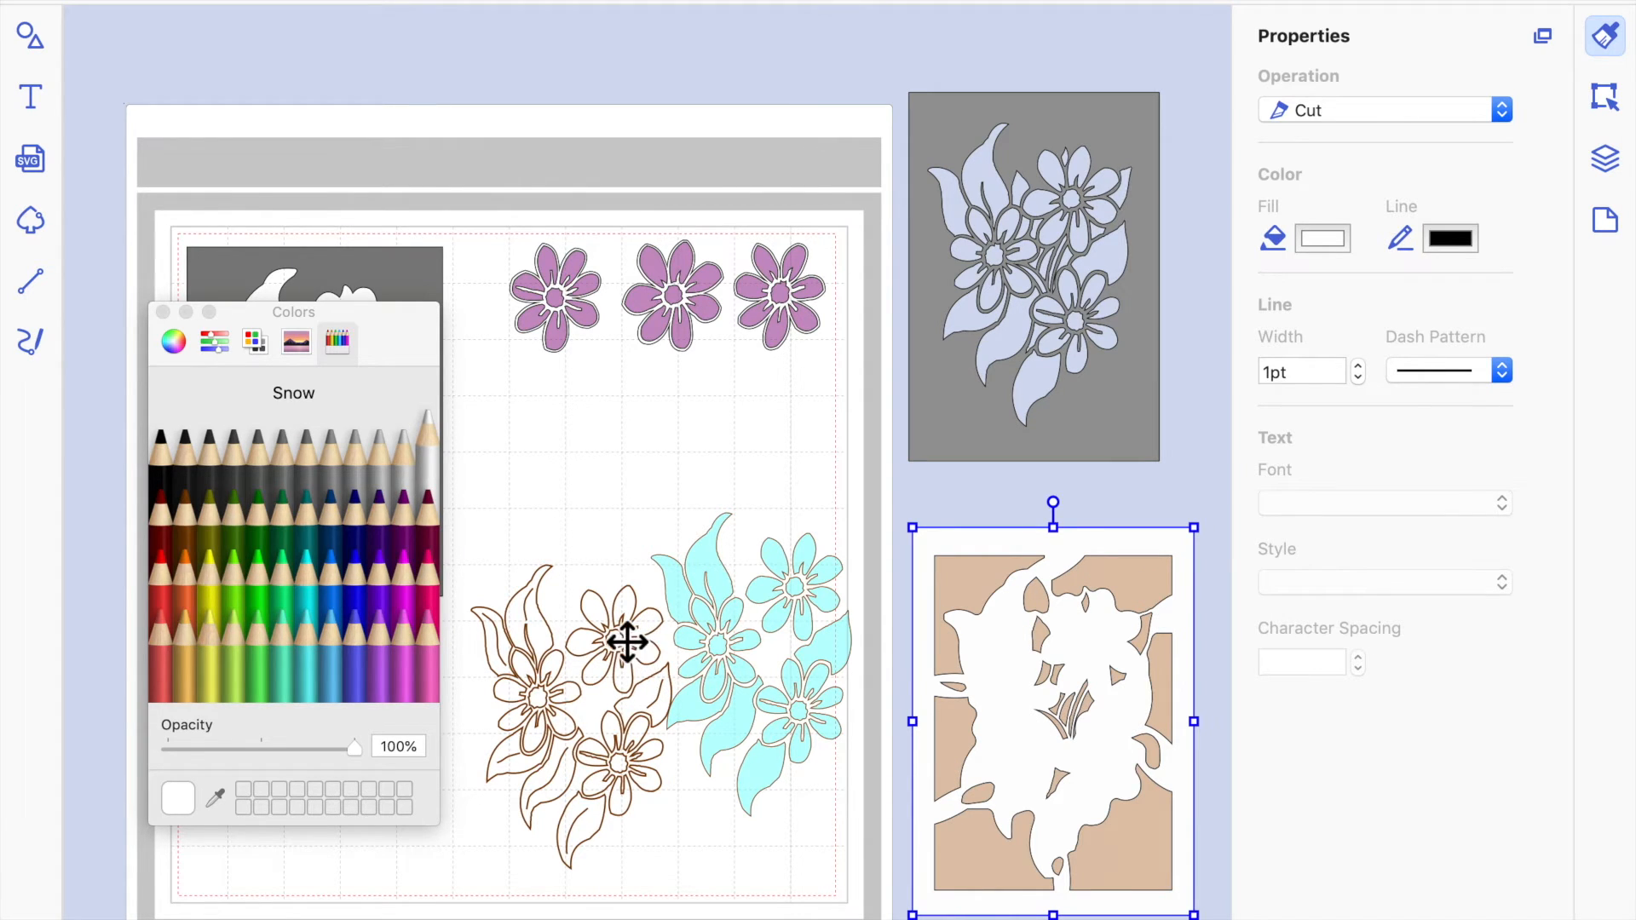
Move the brown draw outline of the flowers onto the white lattice frame, aligned with its silhouette.
mouse_move(627, 641)
mouse_down()
mouse_move(1048, 664)
mouse_move(1102, 650)
mouse_up()
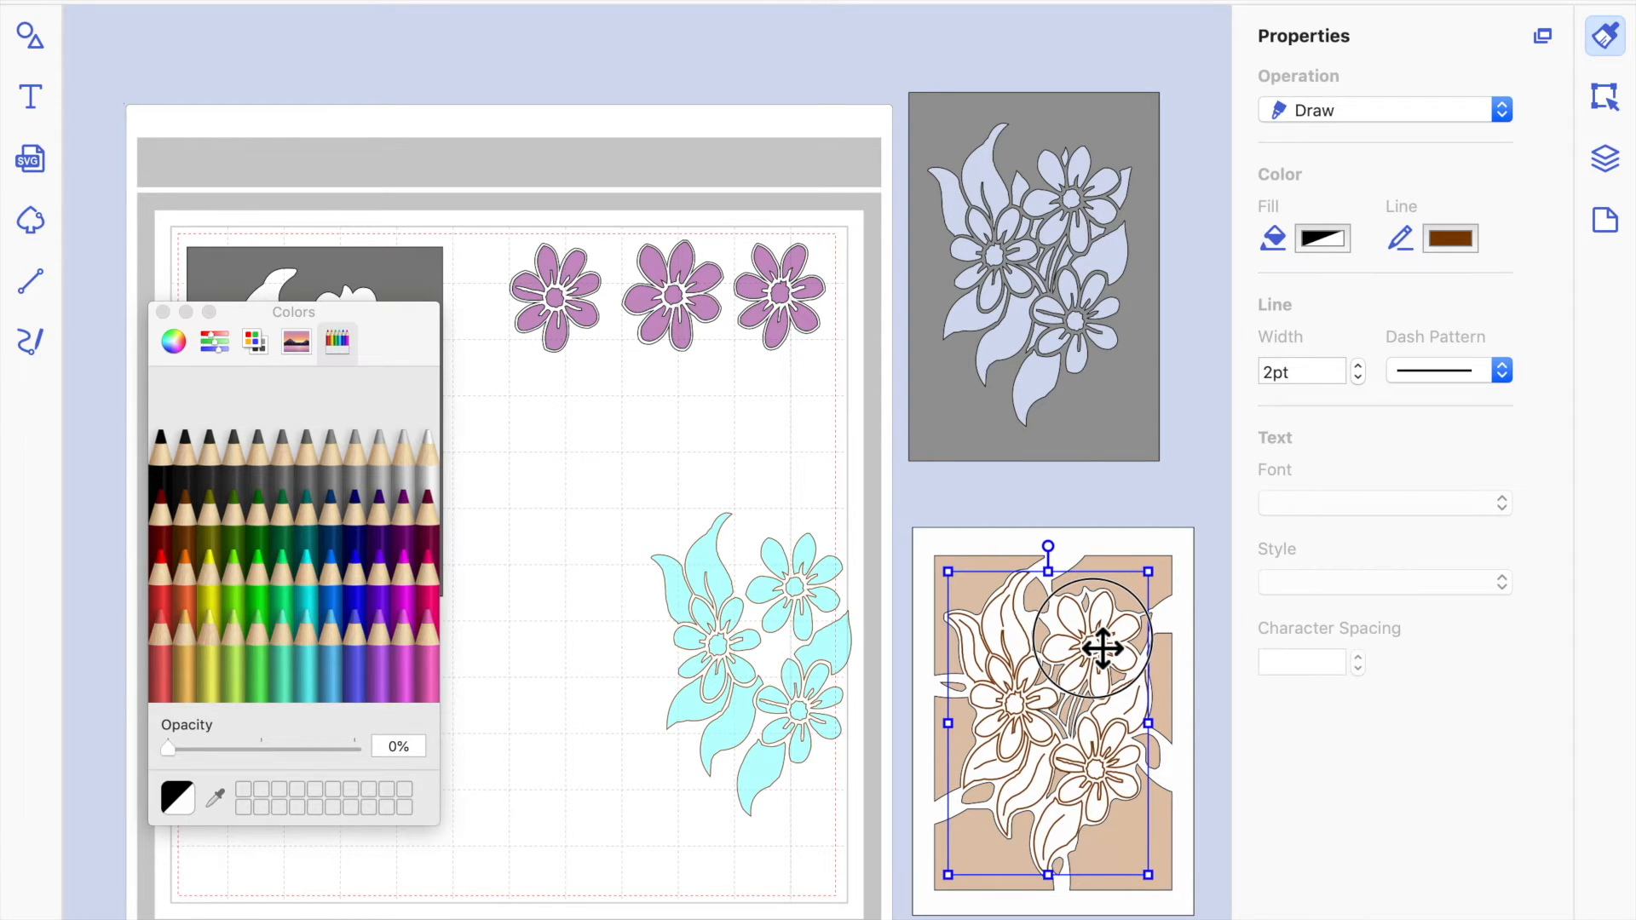
click(1197, 458)
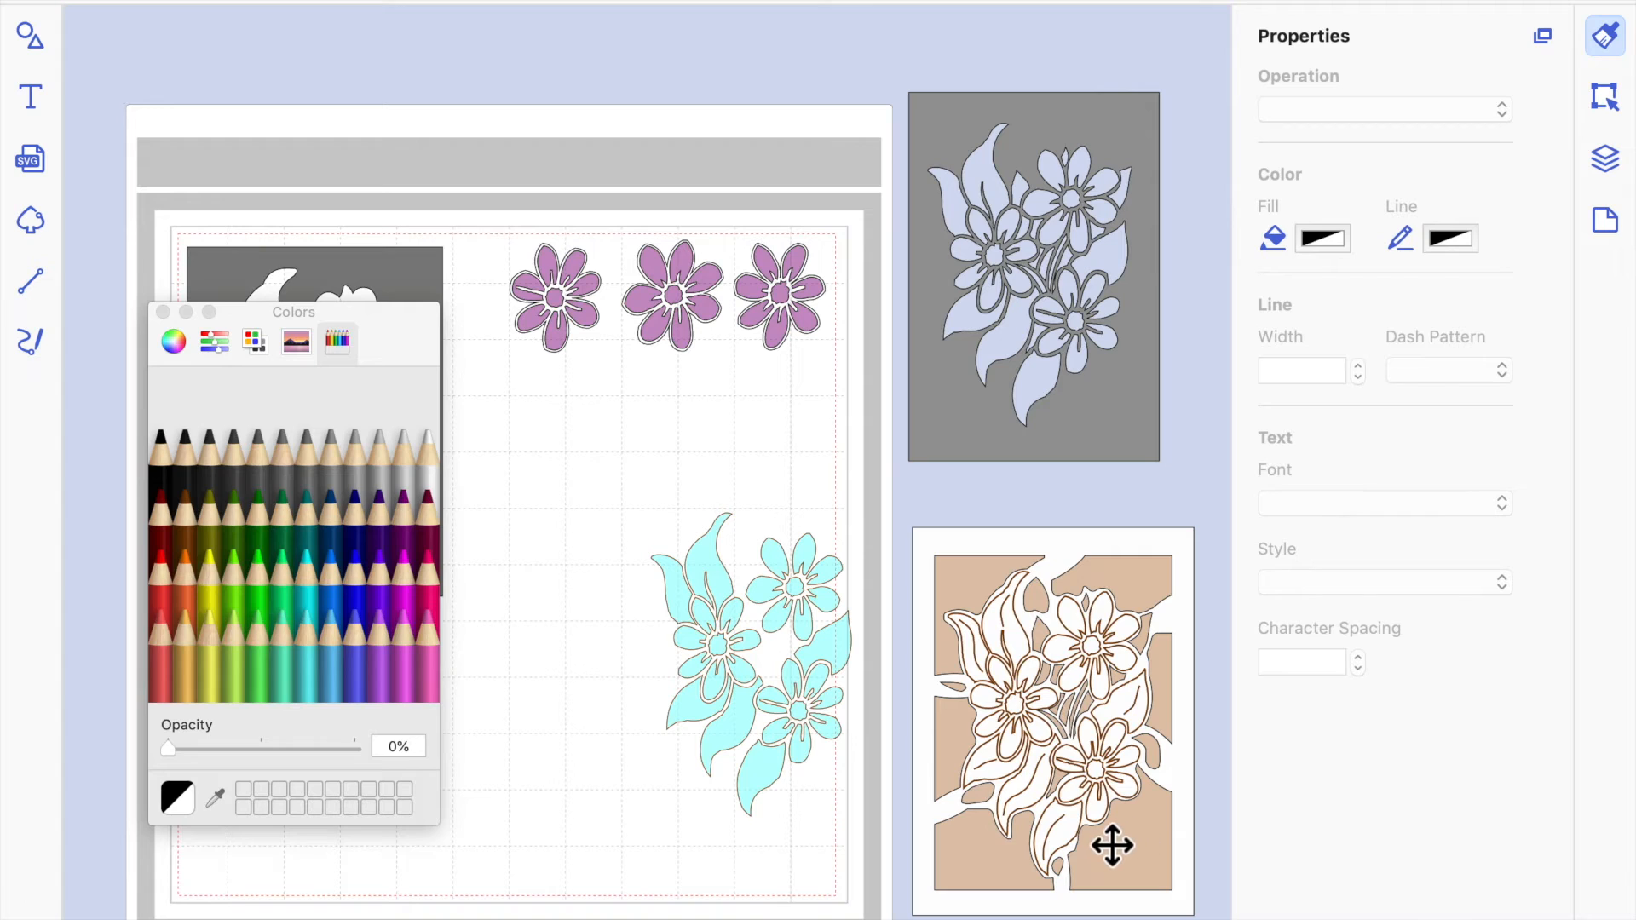
Check the operation settings of the white lattice frame, the brown flower outline and the tan backing, and close the colour picker.
click(1086, 660)
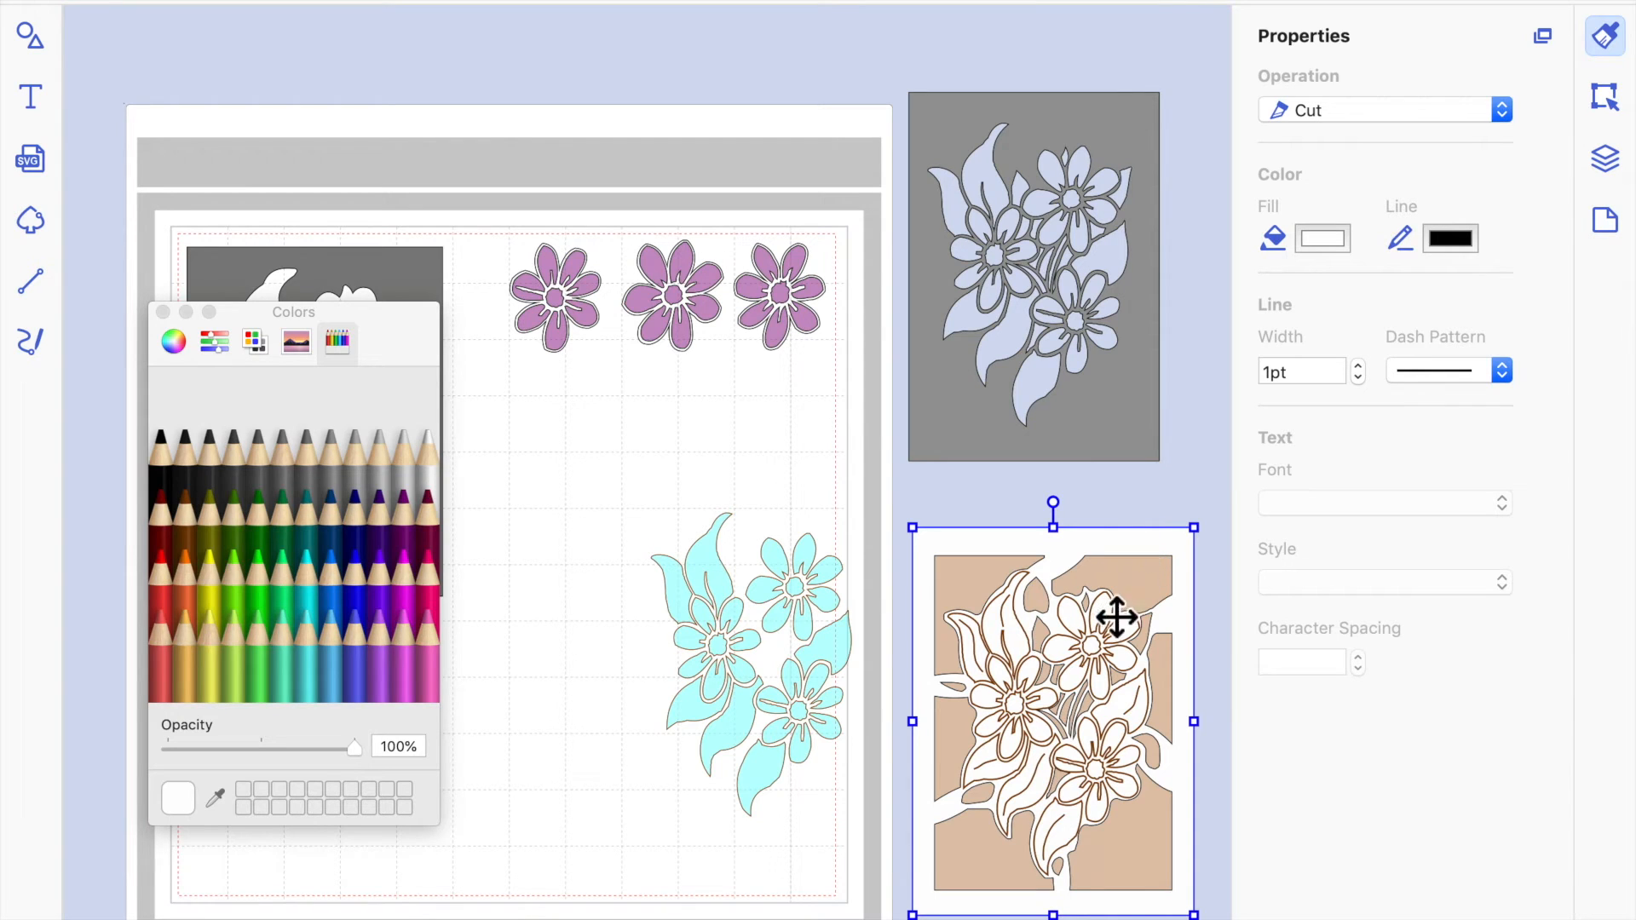
click(1087, 635)
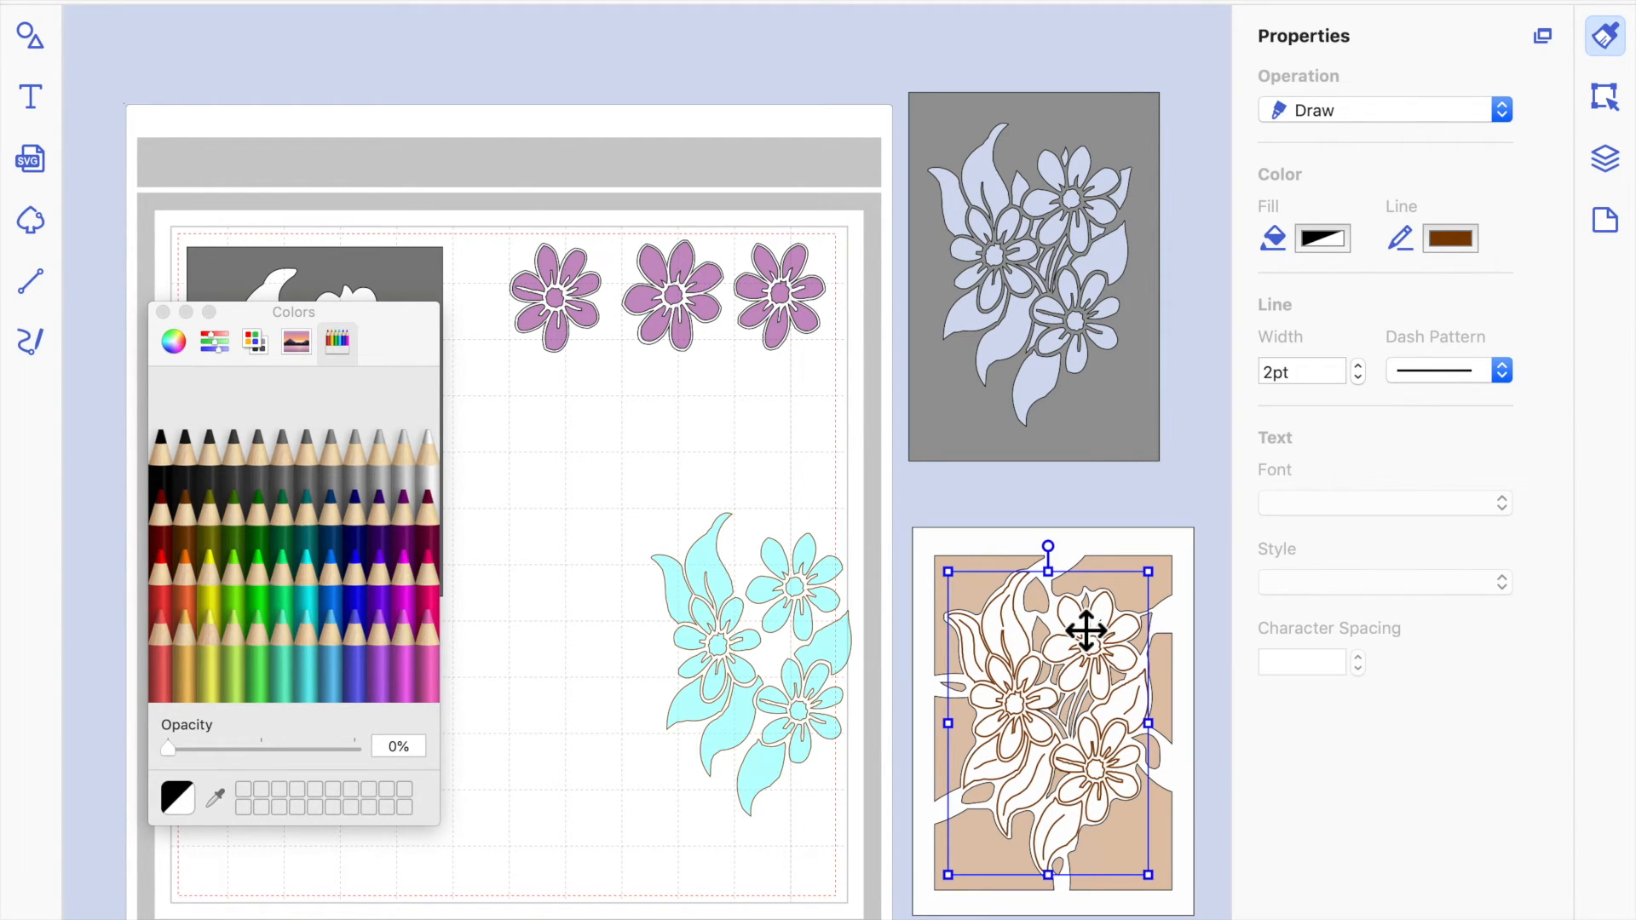
click(1172, 688)
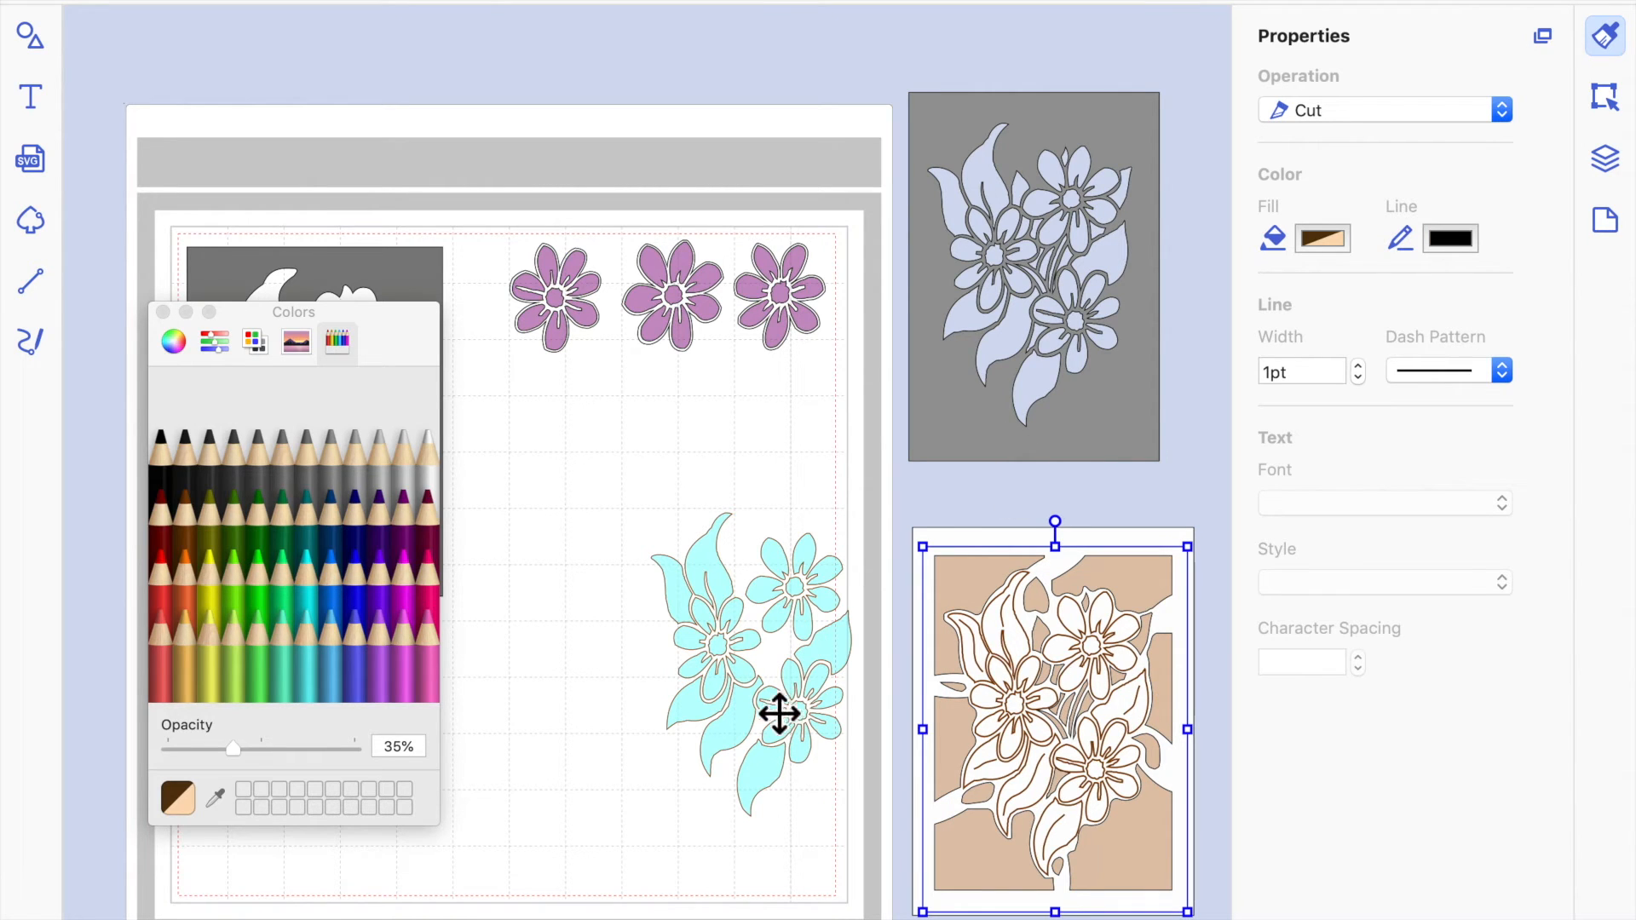
click(651, 804)
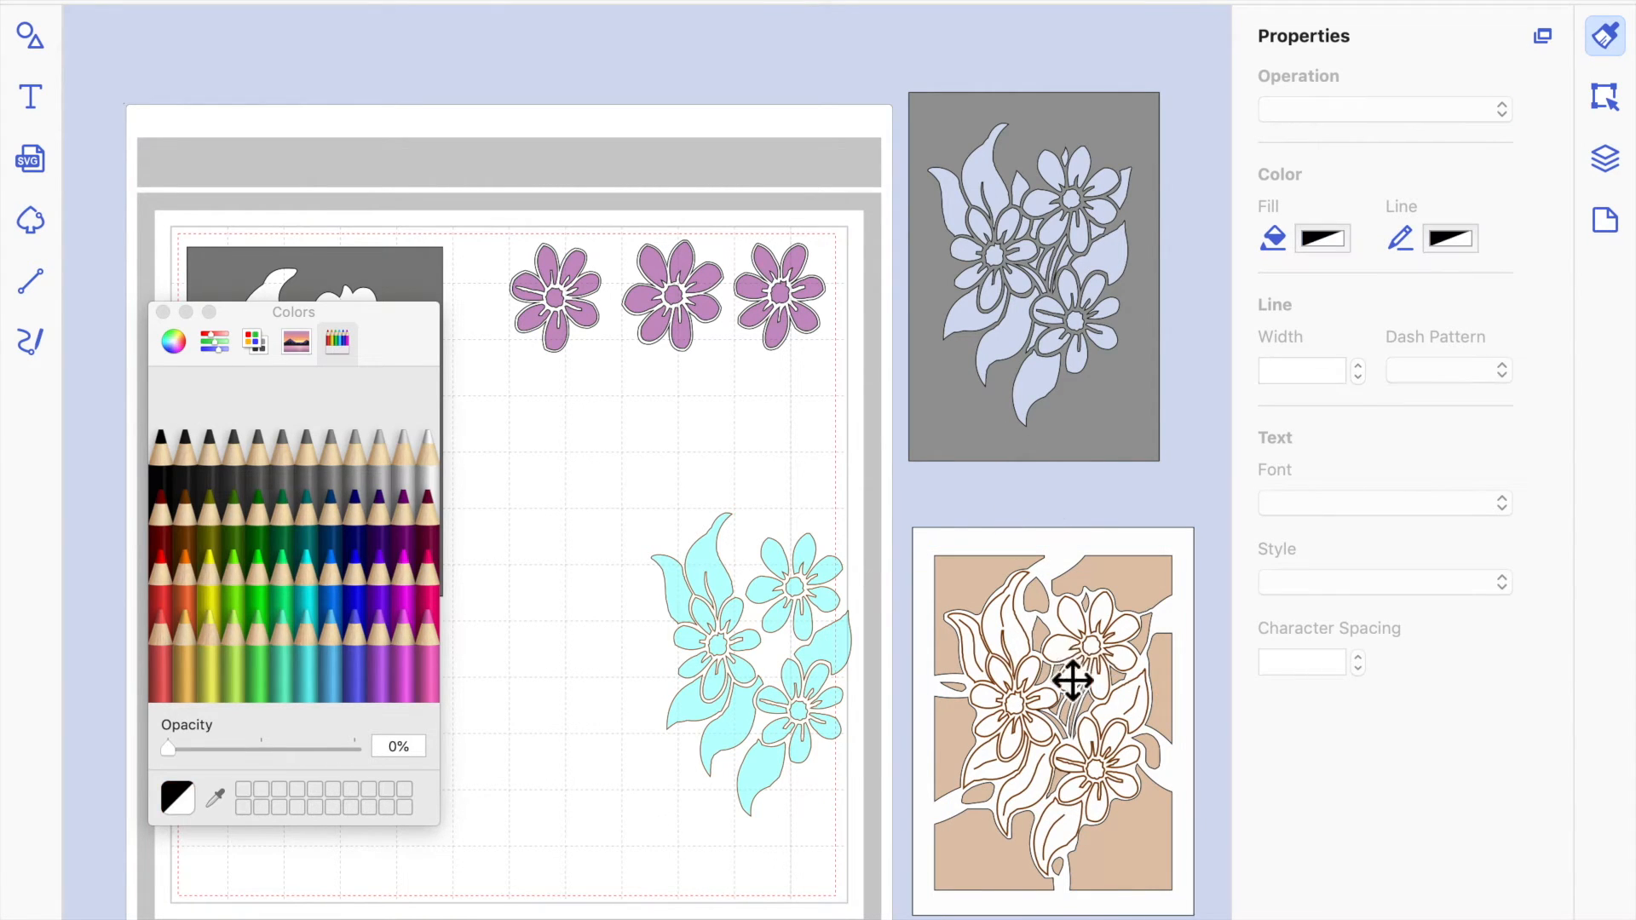
click(162, 312)
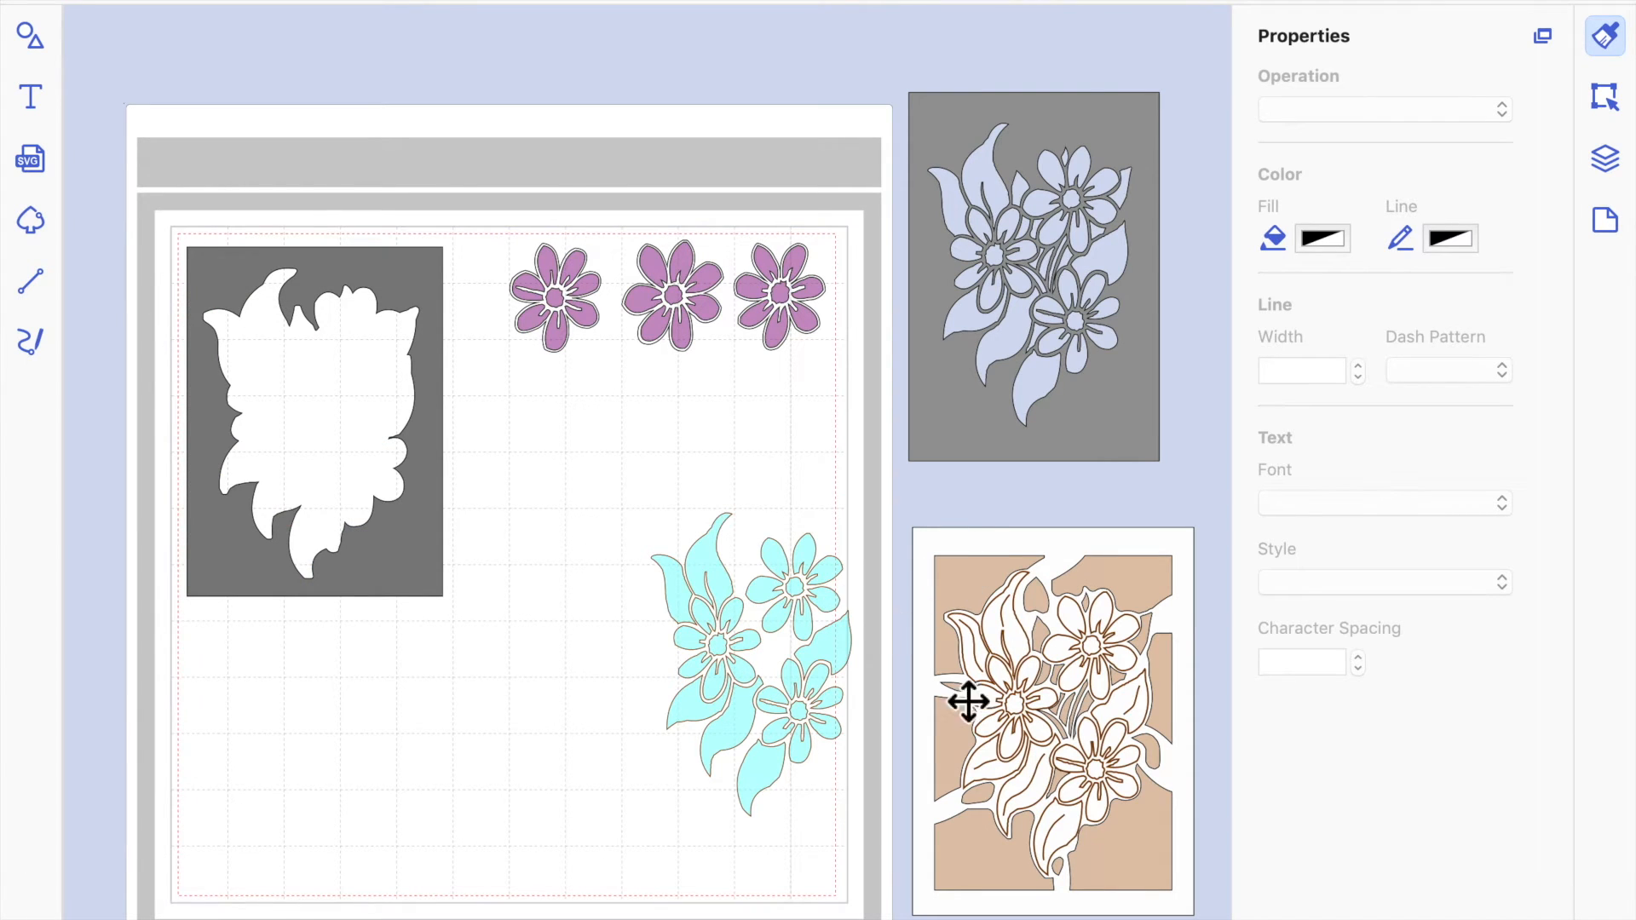
Move the cyan flower design from the mat onto the grey flower-cutout frame.
click(811, 680)
drag(805, 675, 1029, 345)
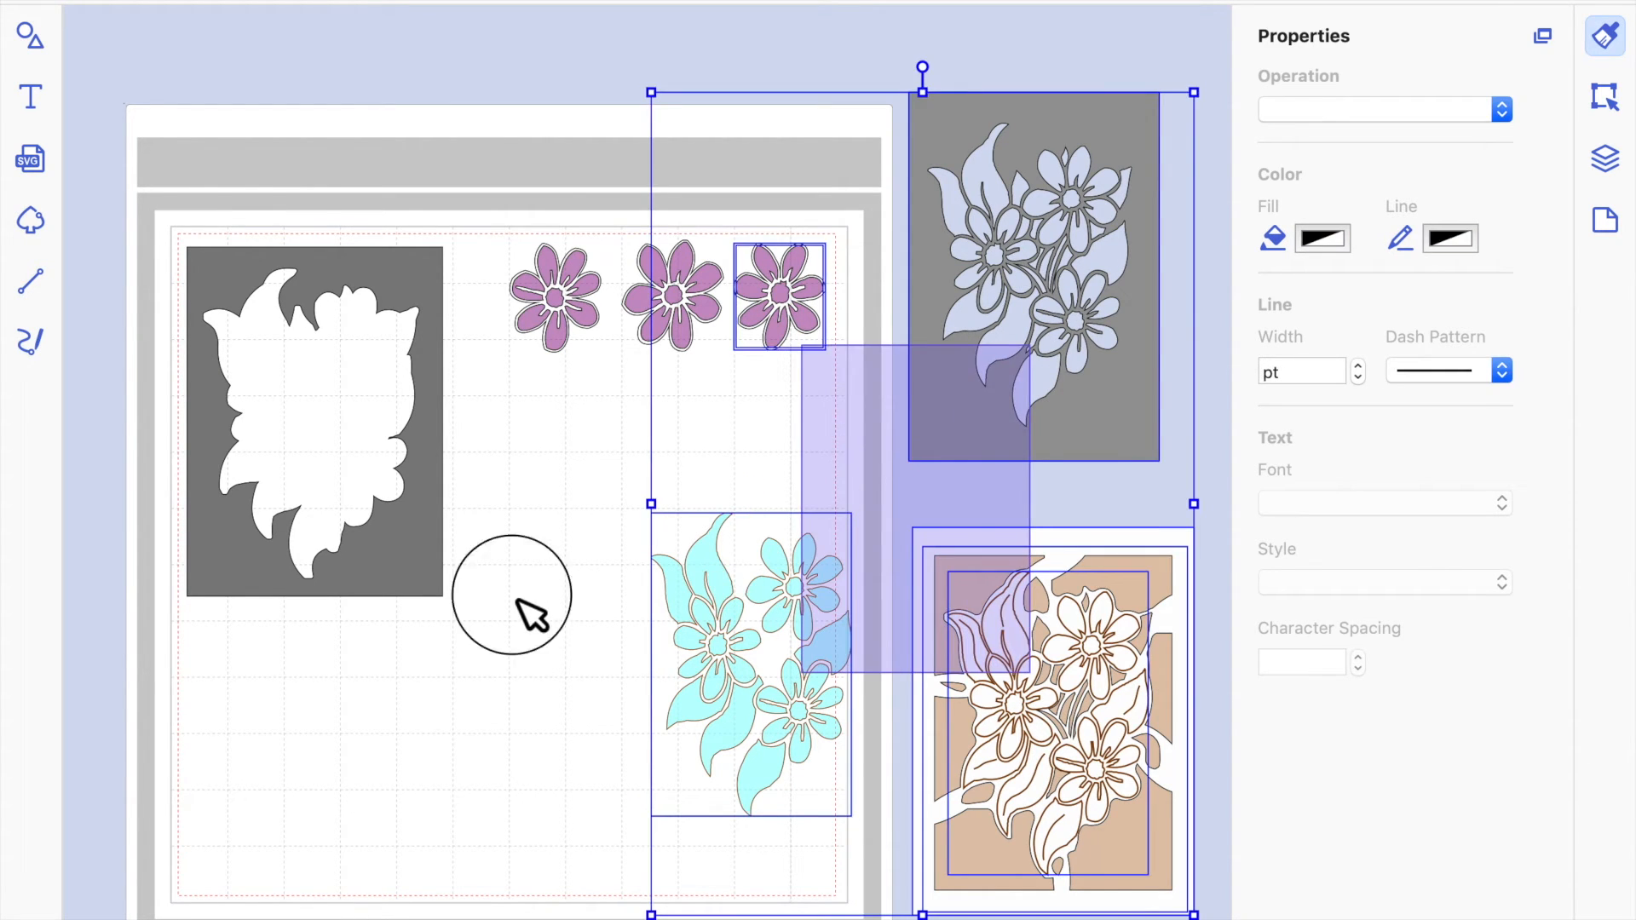
click(532, 615)
drag(707, 596, 991, 258)
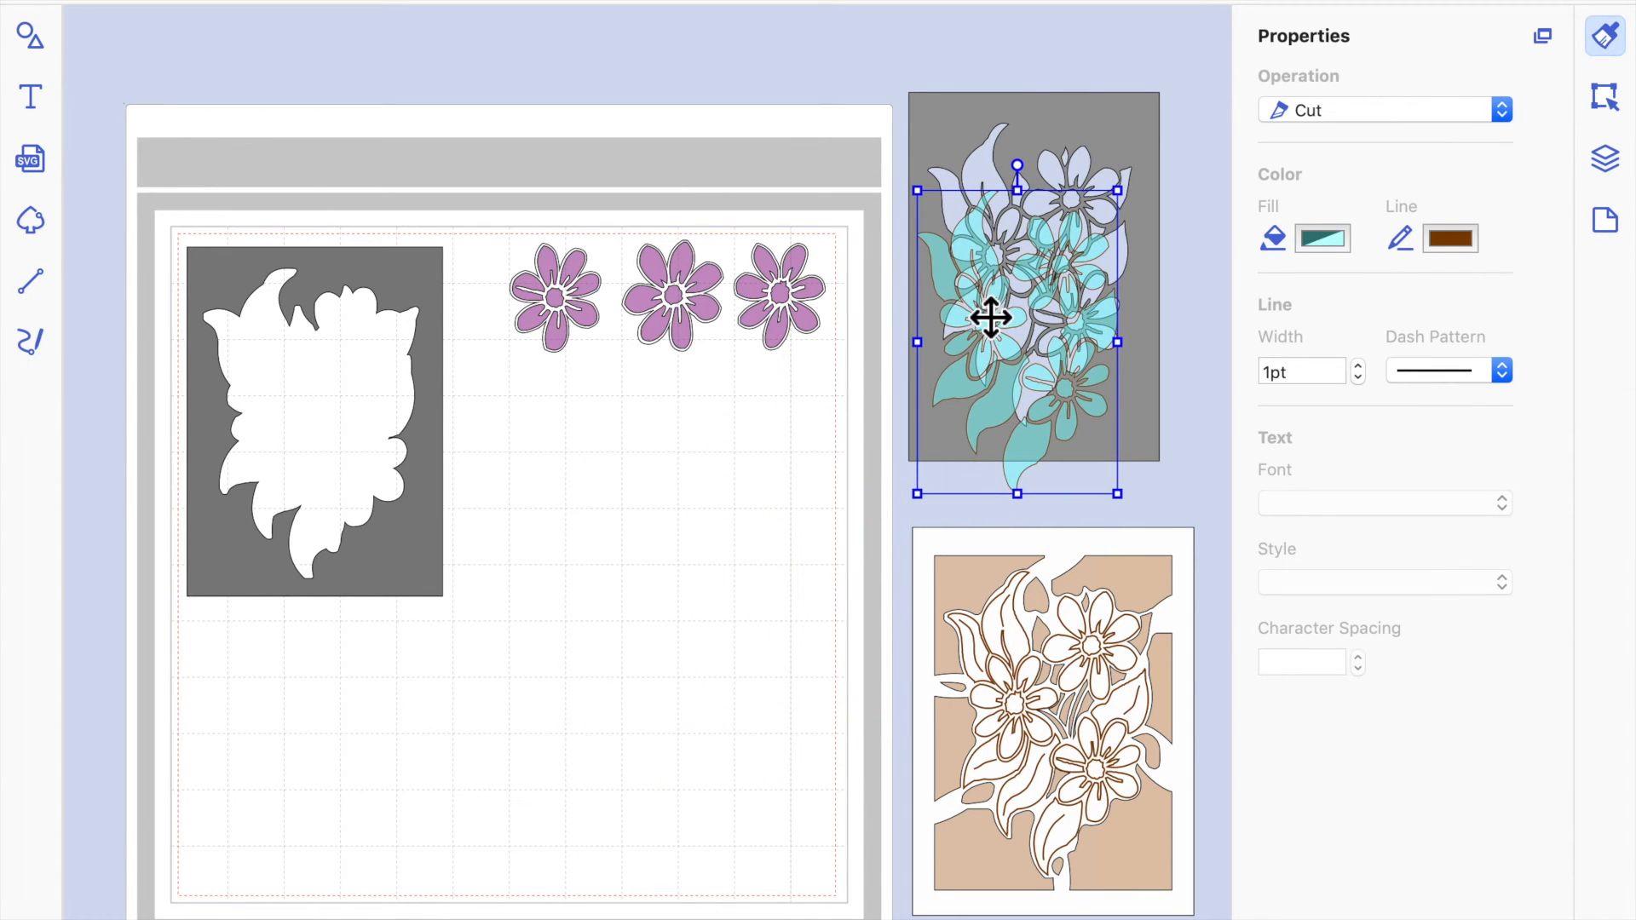
Adjust the cyan flower design's position until it lines up with the openings of the grey flower-cutout frame.
mouse_move(1032, 398)
mouse_down()
mouse_move(1037, 358)
mouse_move(1044, 396)
mouse_move(1037, 380)
mouse_up()
key(Down)
key(Down)
key(Down)
key(Down)
key(Down)
key(Down)
key(Down)
key(Down)
key(Down)
click(1054, 198)
drag(1051, 202, 1055, 213)
click(1189, 273)
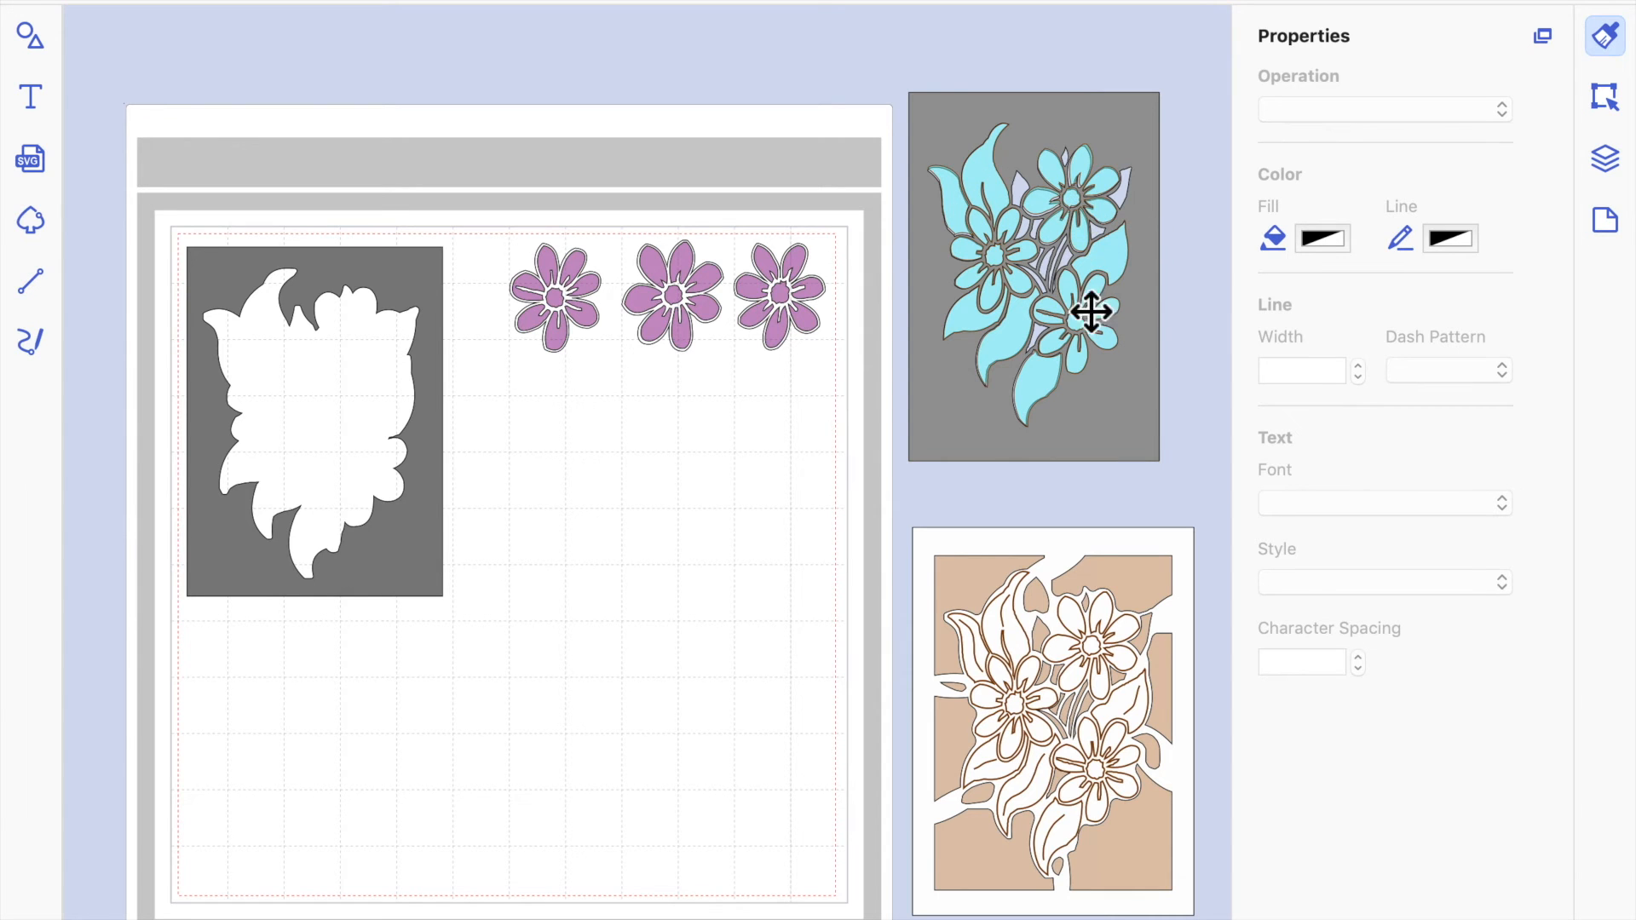
Move the cyan design, the white lattice frame, the tan backing and the grey flower-cutout frame onto the mat.
drag(1110, 277, 718, 590)
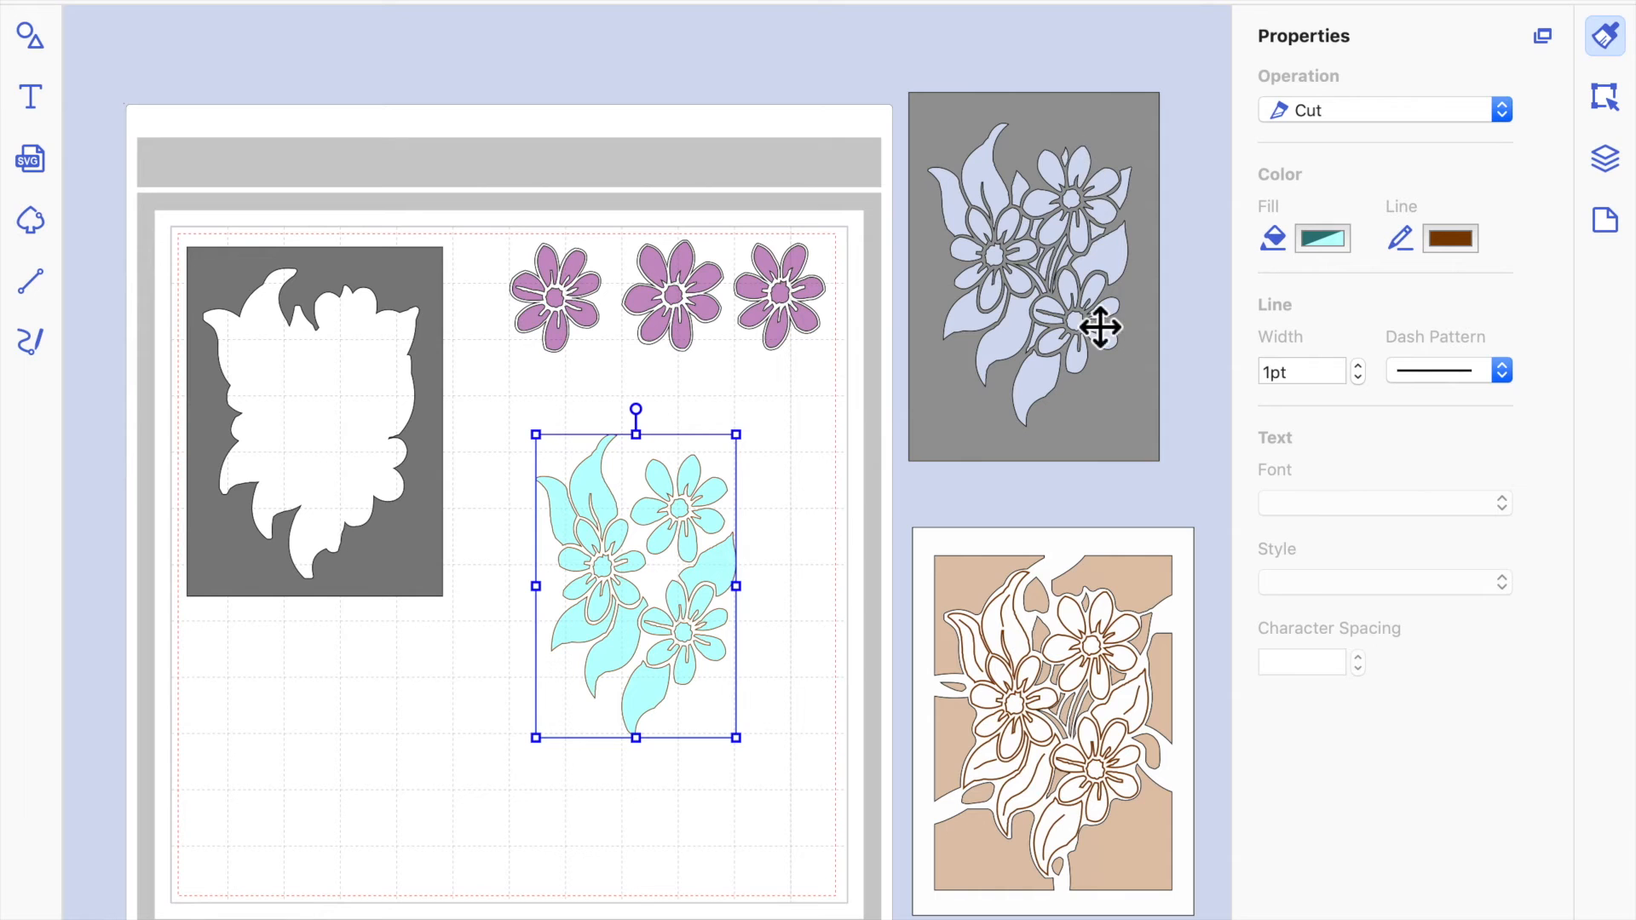
drag(1089, 667, 445, 627)
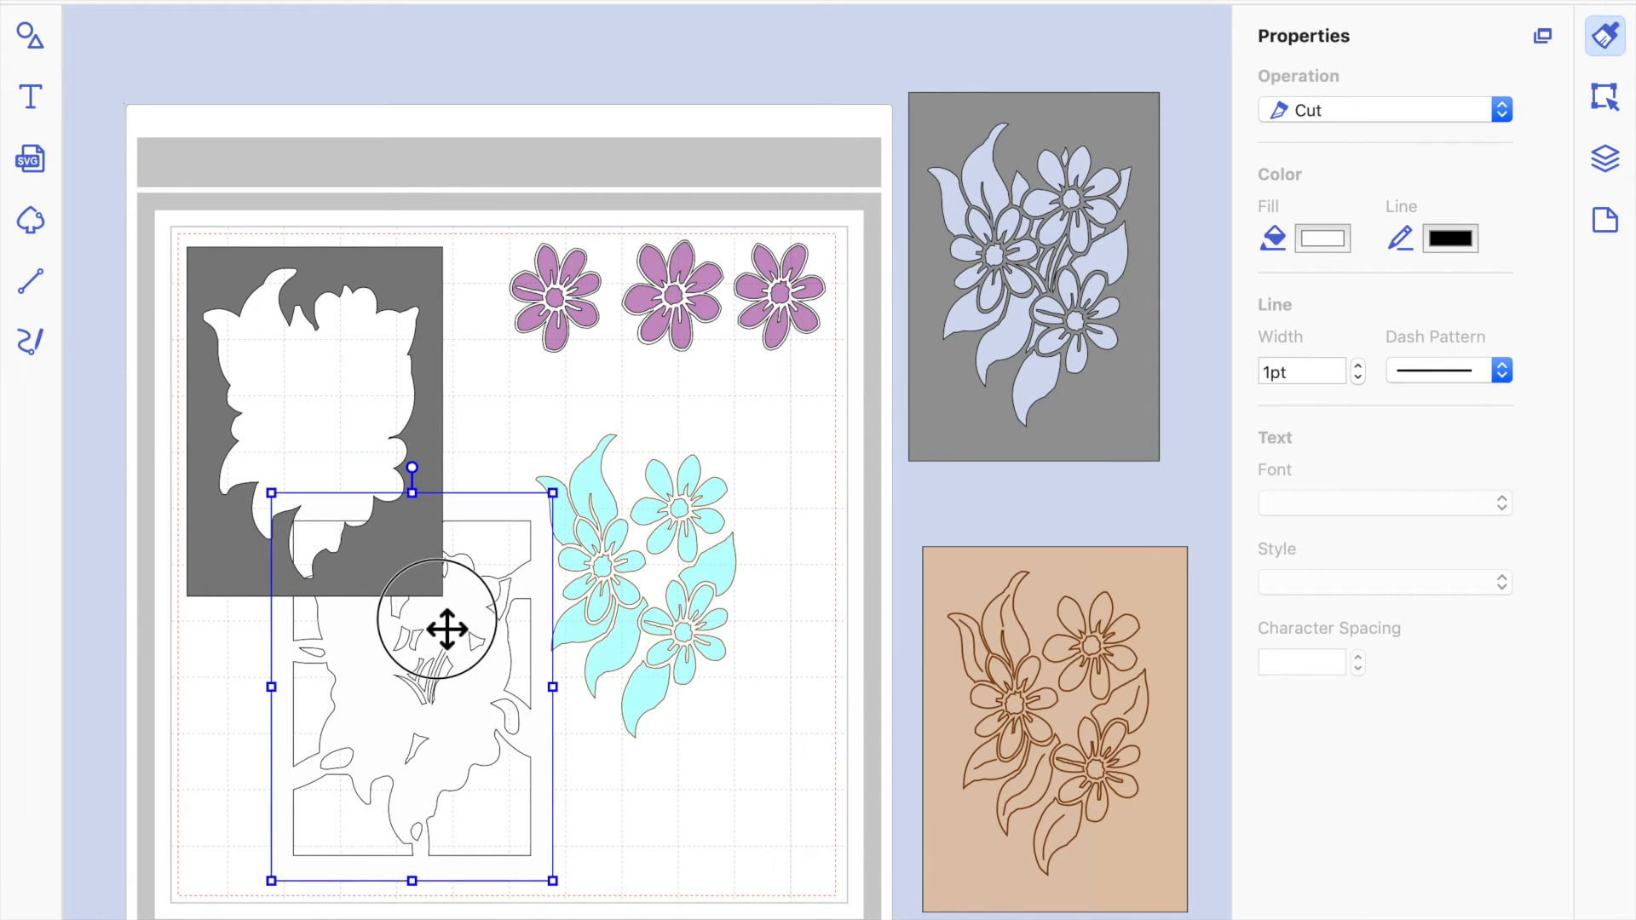
drag(1114, 662, 740, 606)
drag(1110, 425, 705, 671)
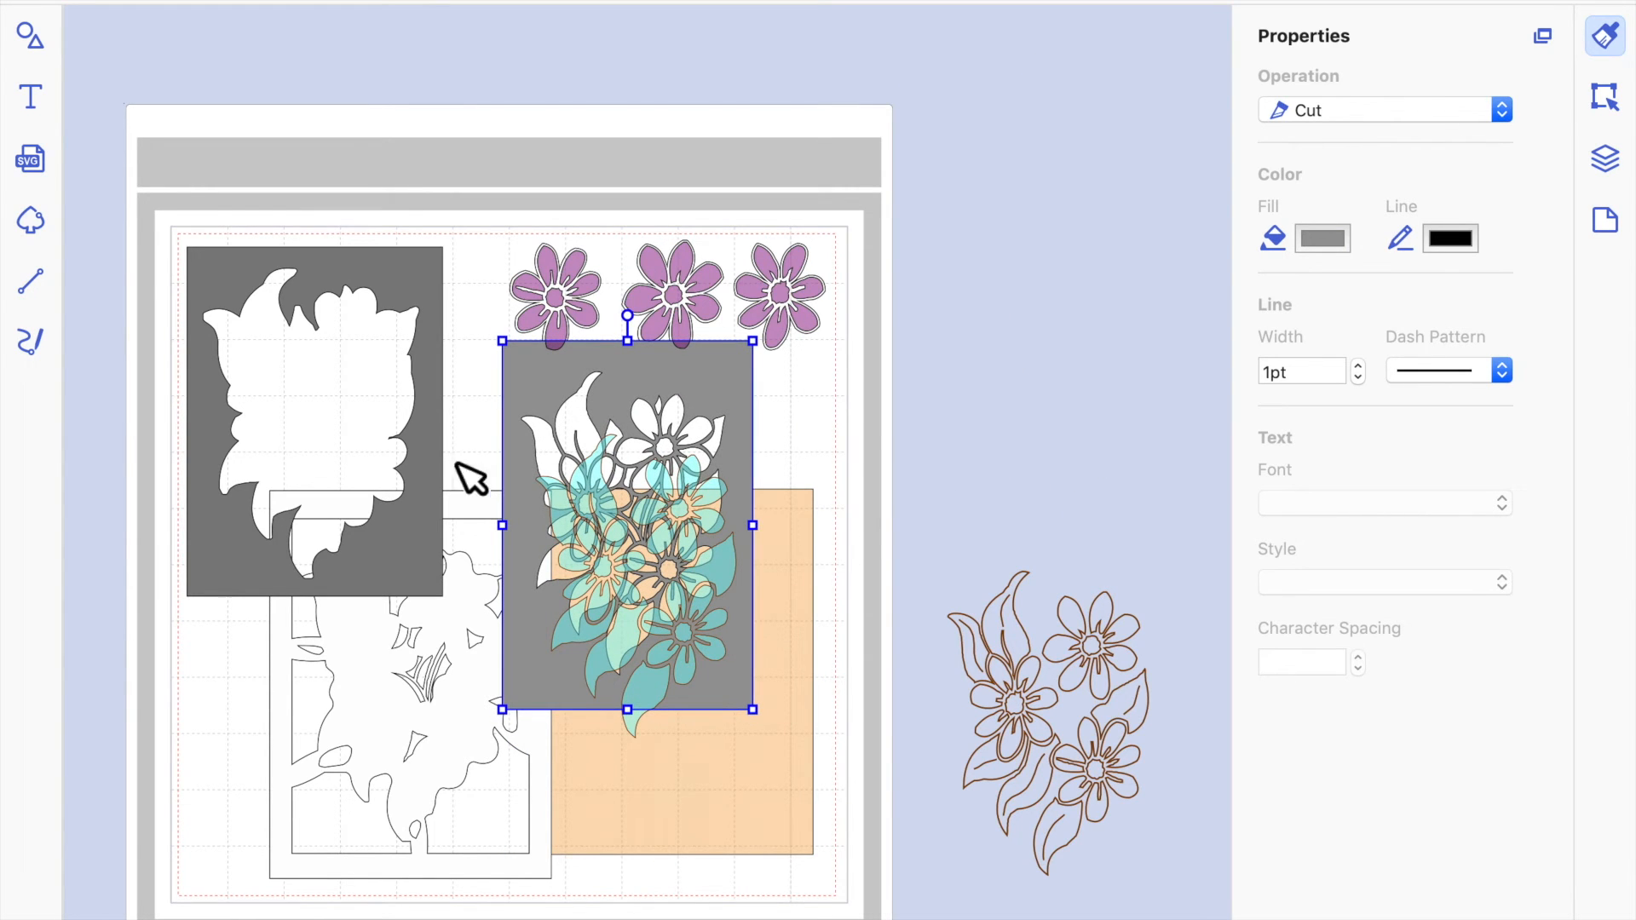
Change the white lattice frame's fill to light grey and close the colour picker.
click(503, 805)
click(529, 749)
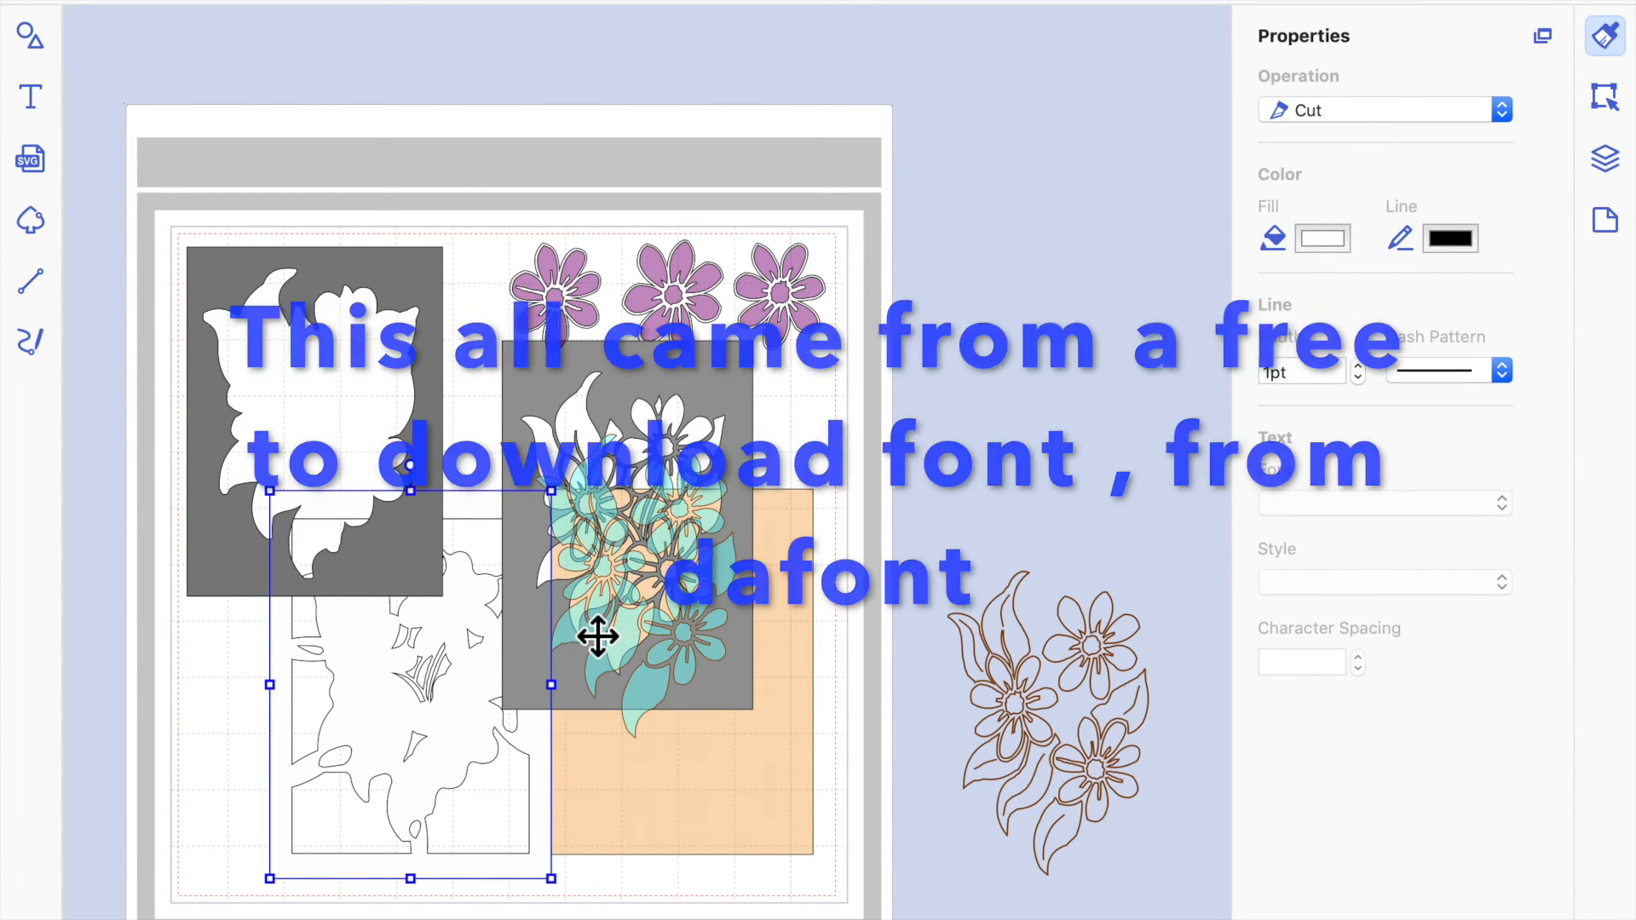
click(1335, 247)
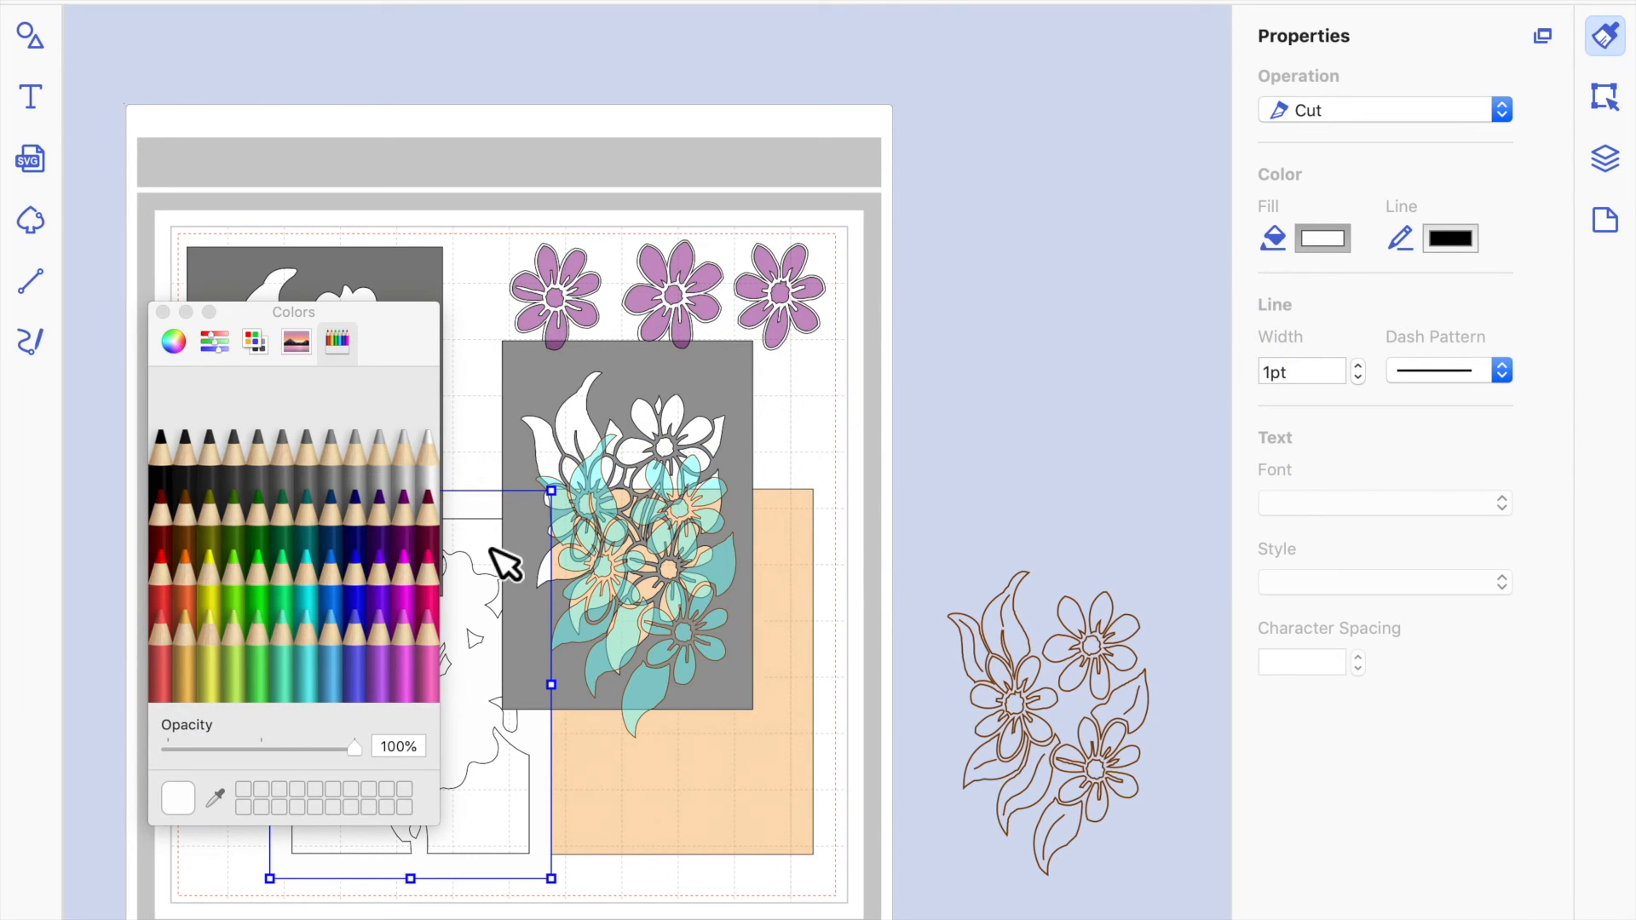
click(386, 465)
click(952, 403)
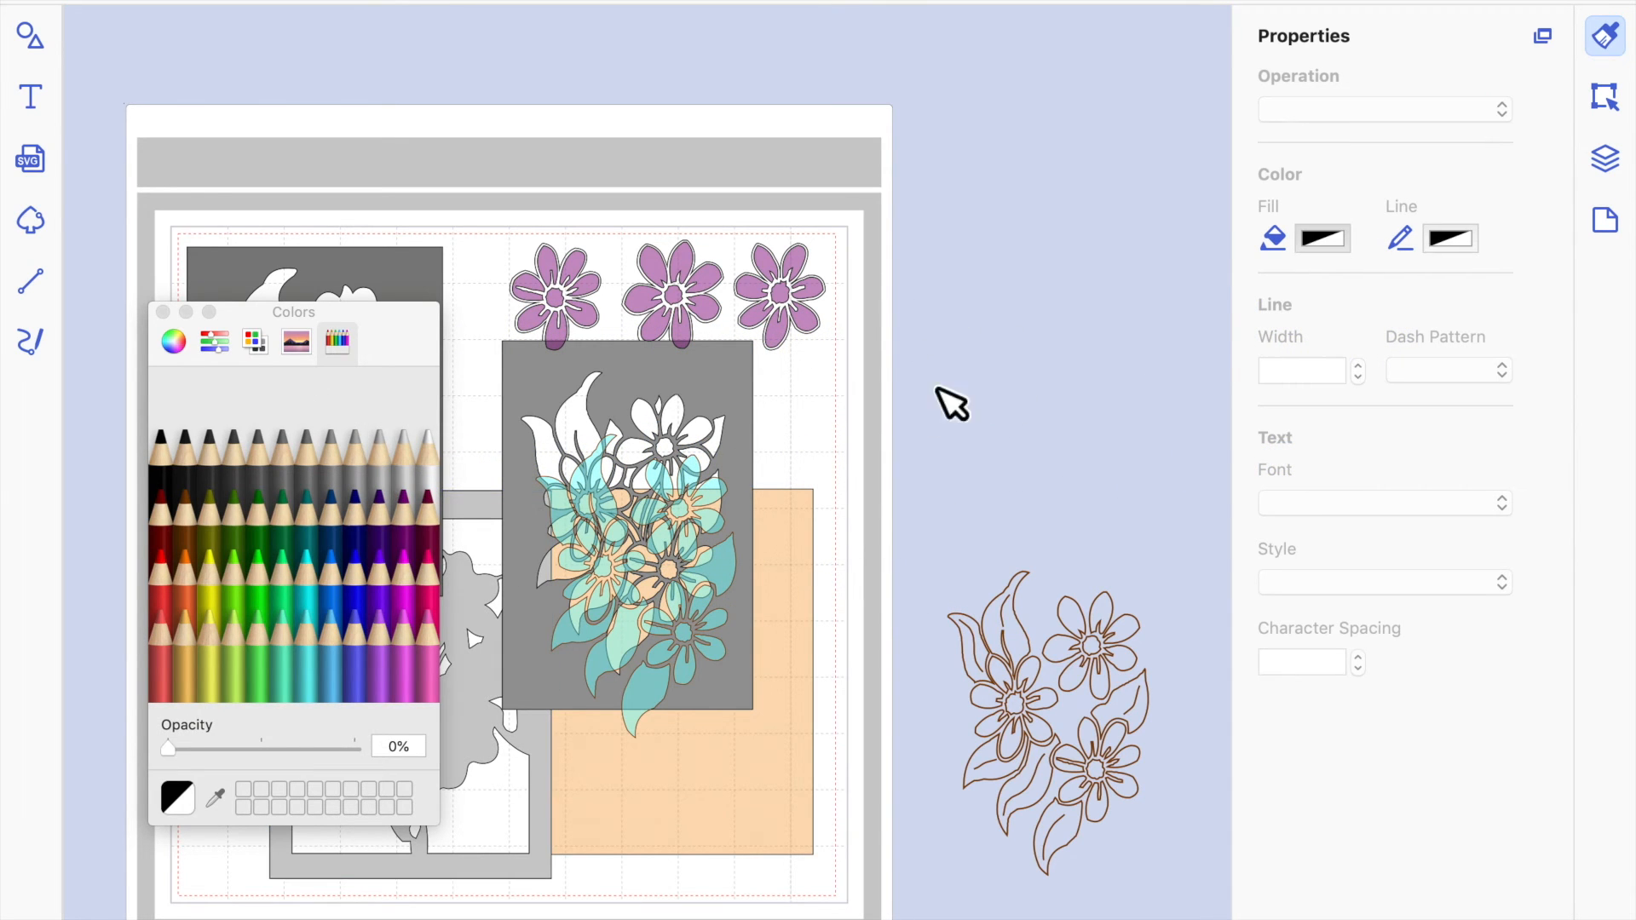
click(163, 312)
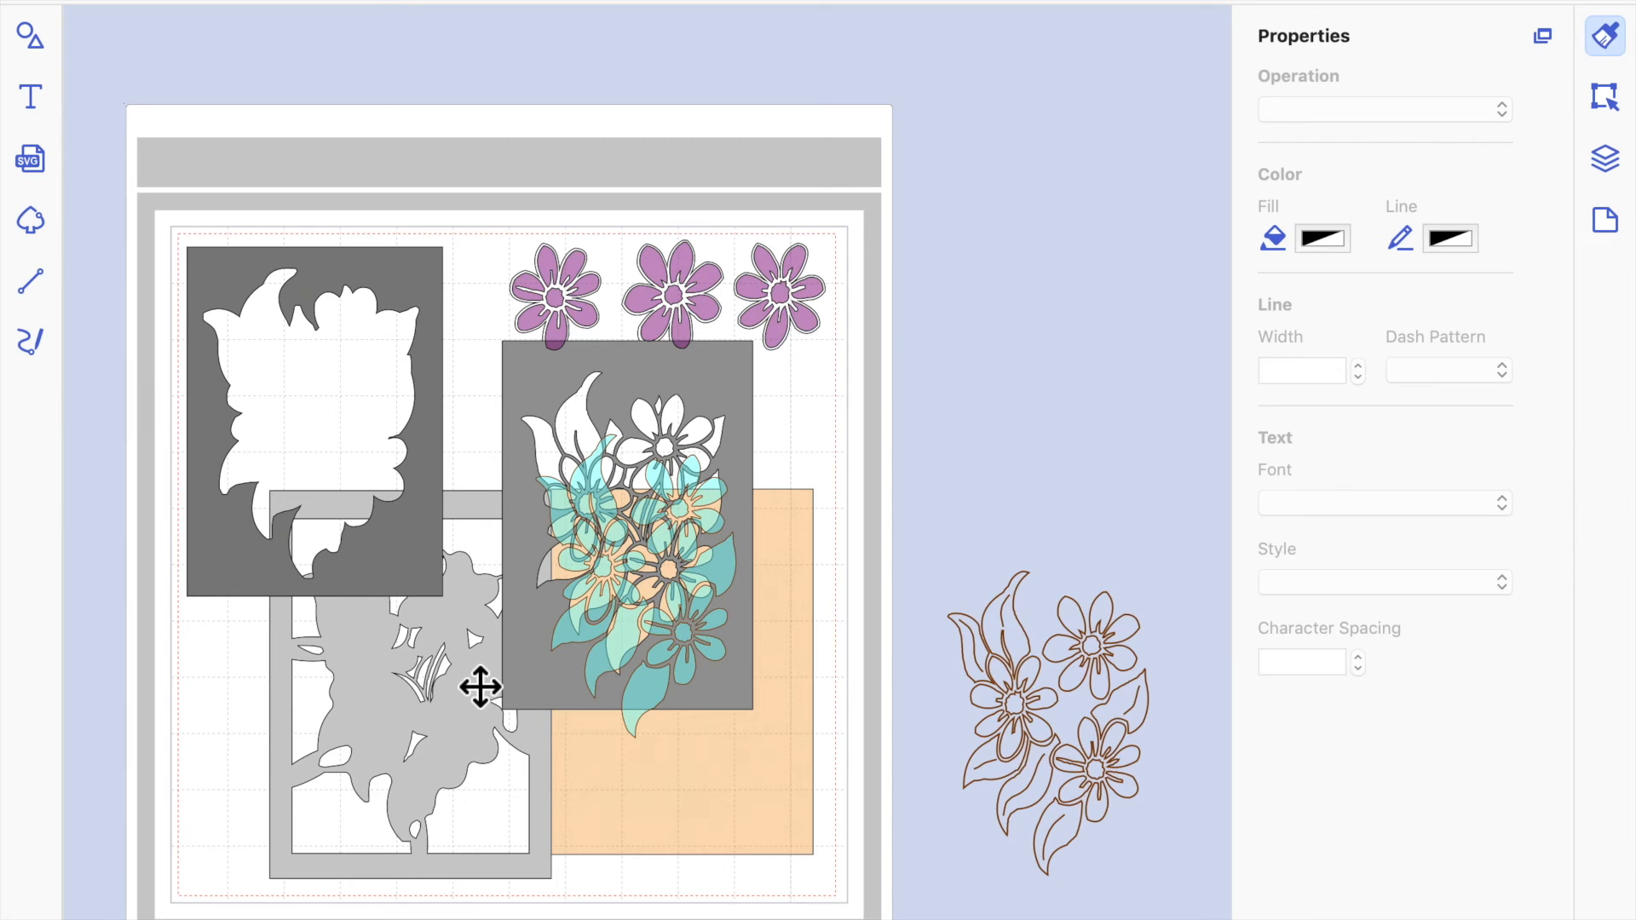
Bring the light grey lattice frame to the front and shift it slightly up and to the left on the mat.
click(480, 686)
right_click(474, 675)
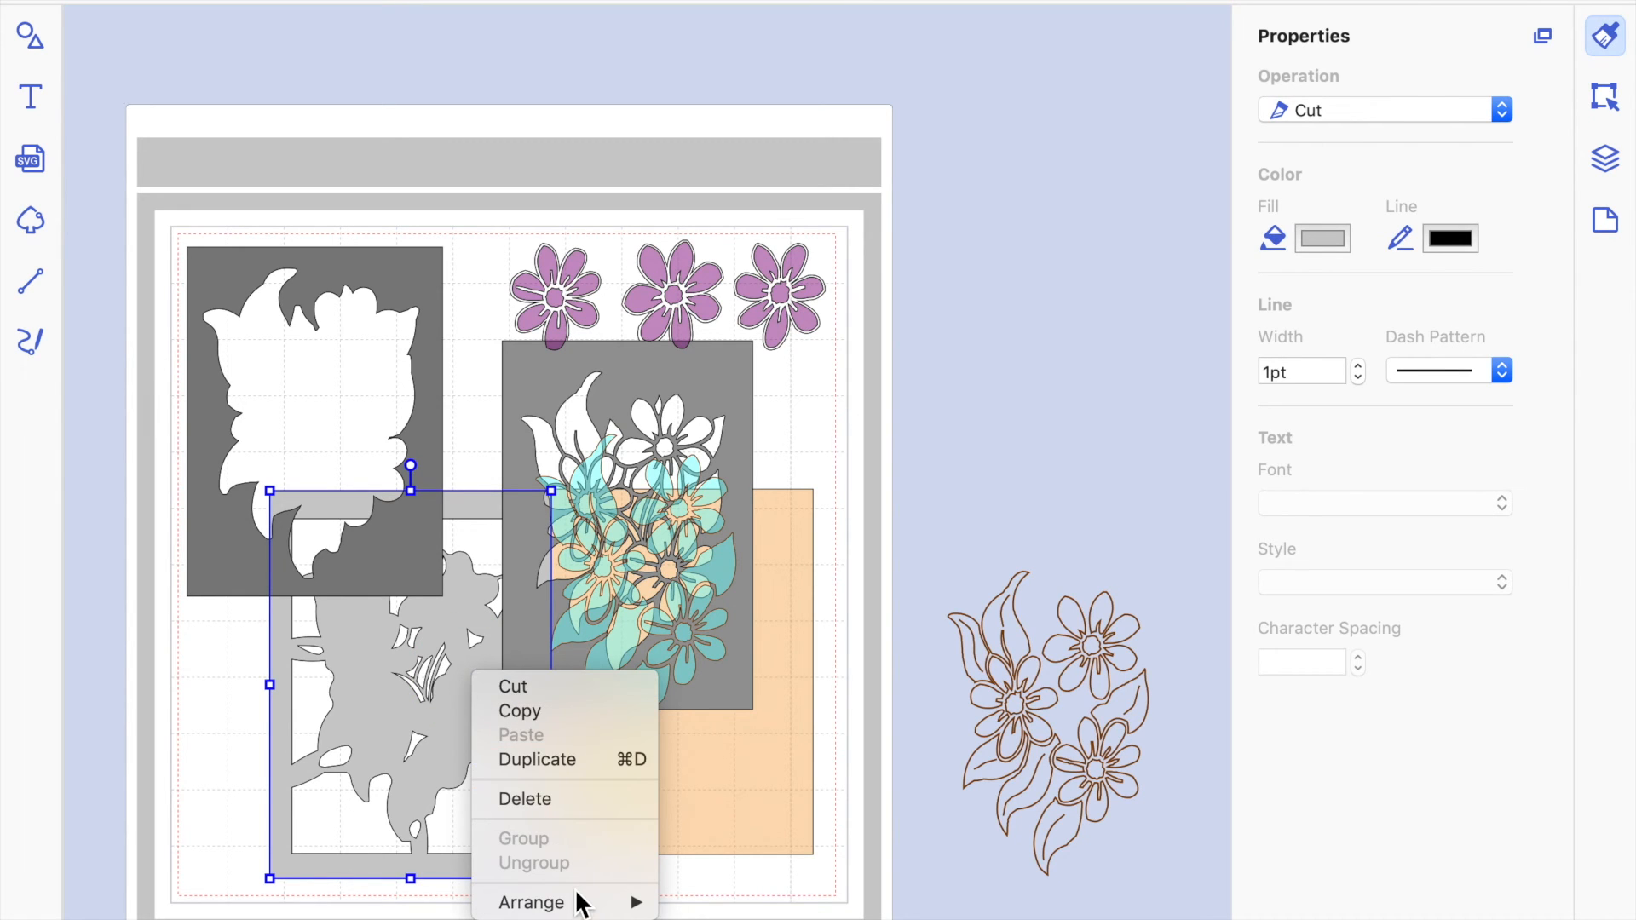
mouse_move(583, 904)
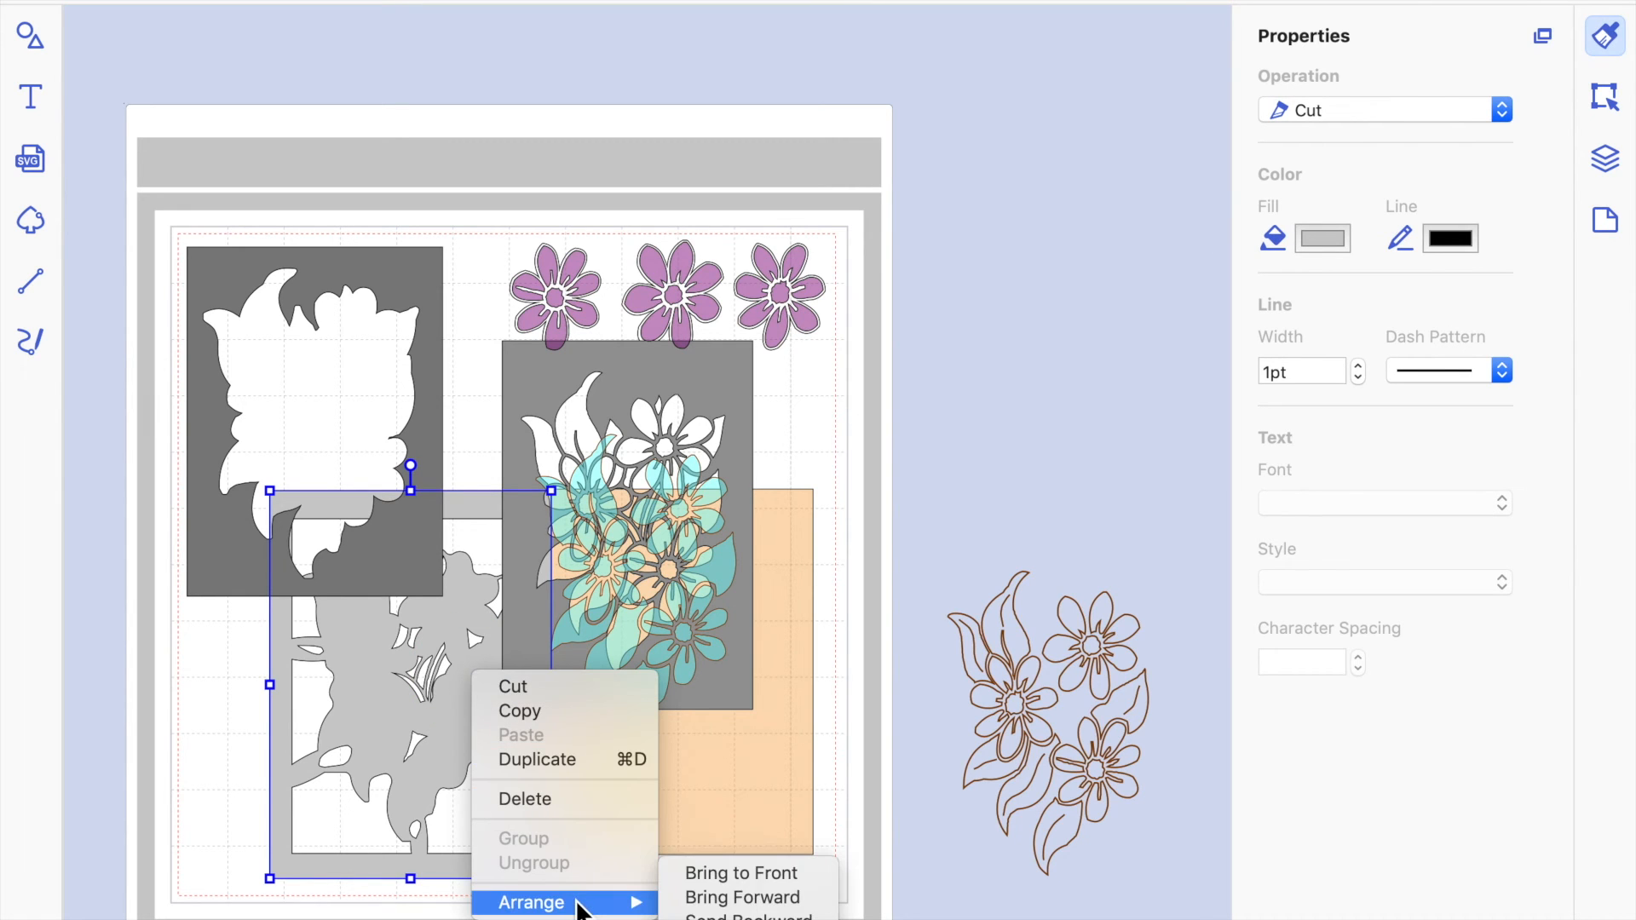
click(698, 878)
drag(434, 677, 387, 654)
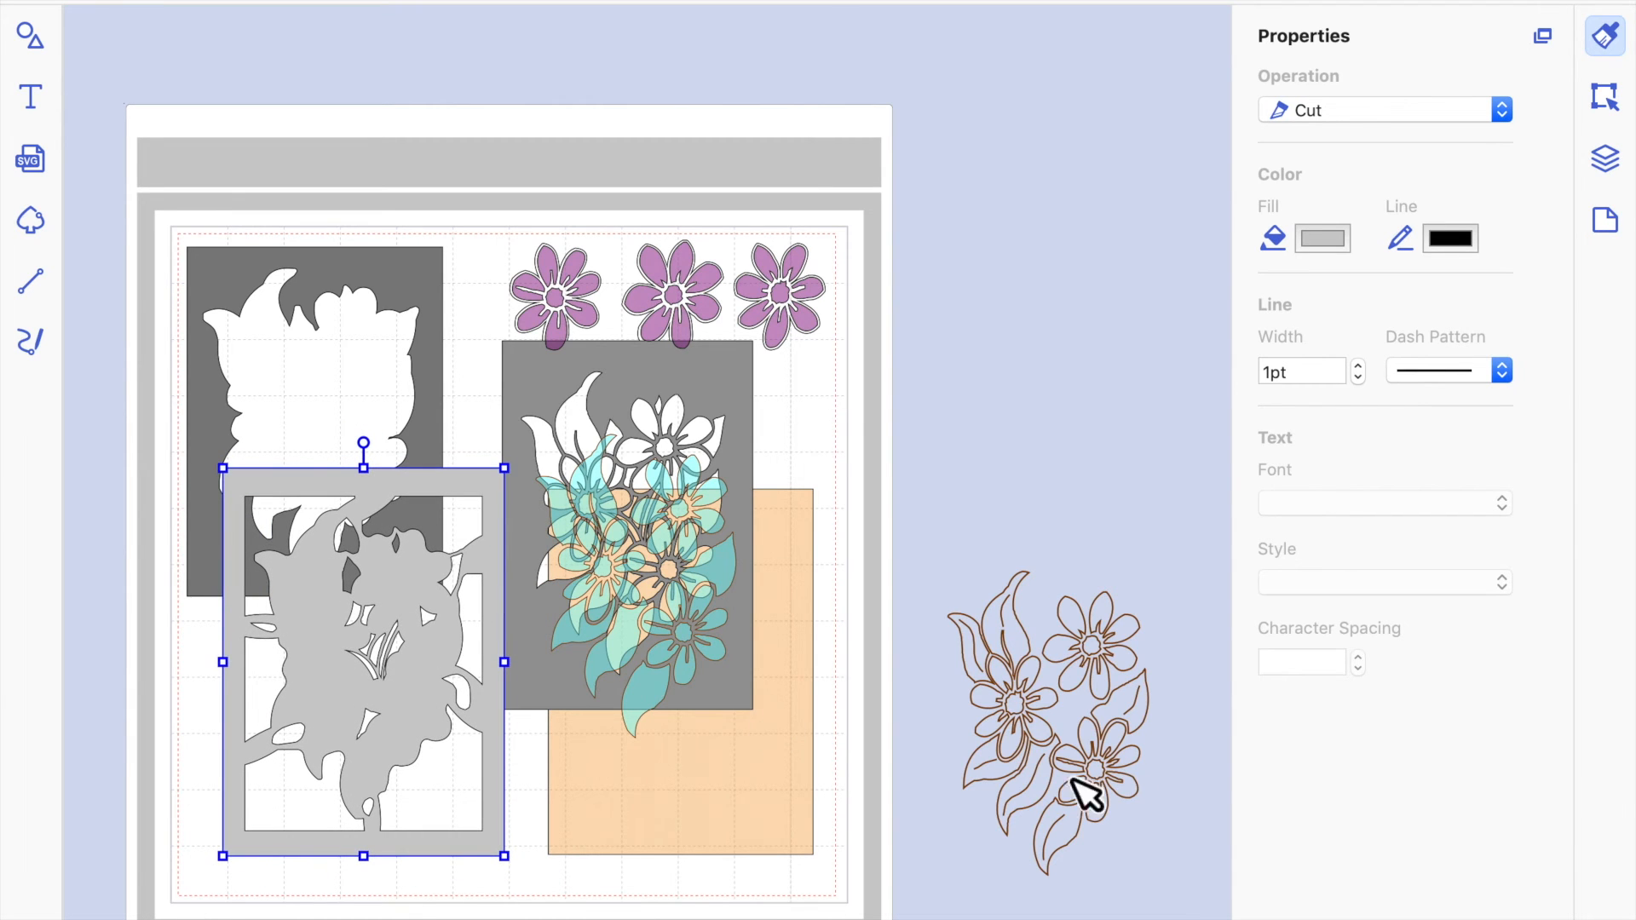
Move the brown flower outline onto the mat over the tan backing and shift the cyan flower design upward.
mouse_move(1119, 667)
mouse_down()
mouse_move(935, 603)
mouse_move(832, 588)
mouse_move(826, 606)
mouse_move(716, 611)
mouse_move(727, 621)
mouse_up()
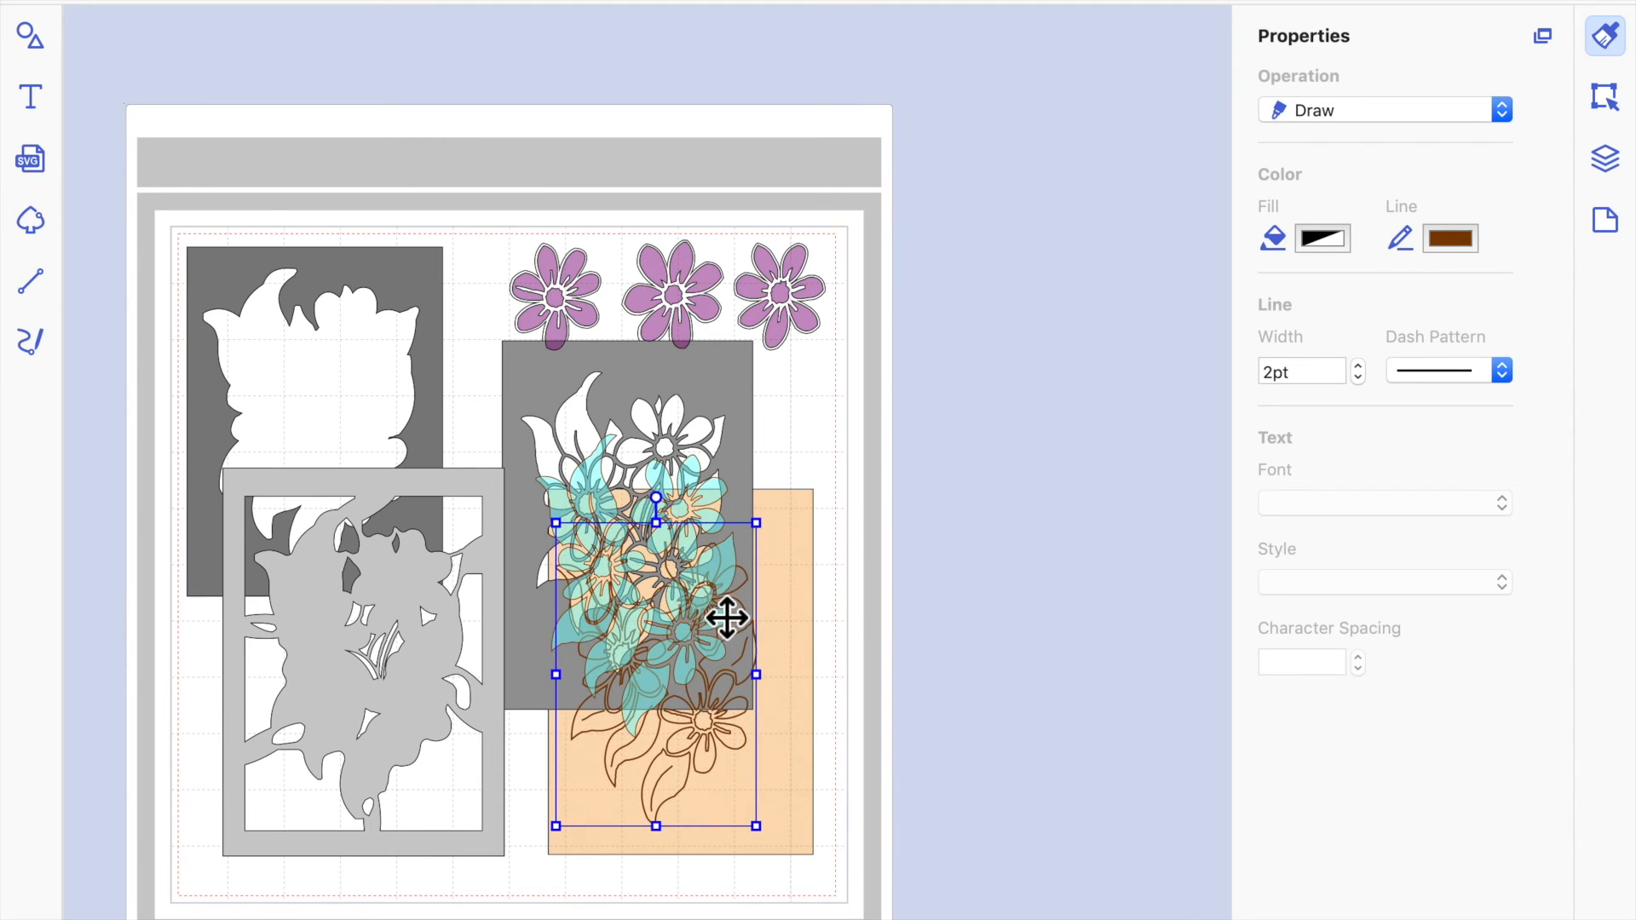
drag(602, 483, 616, 353)
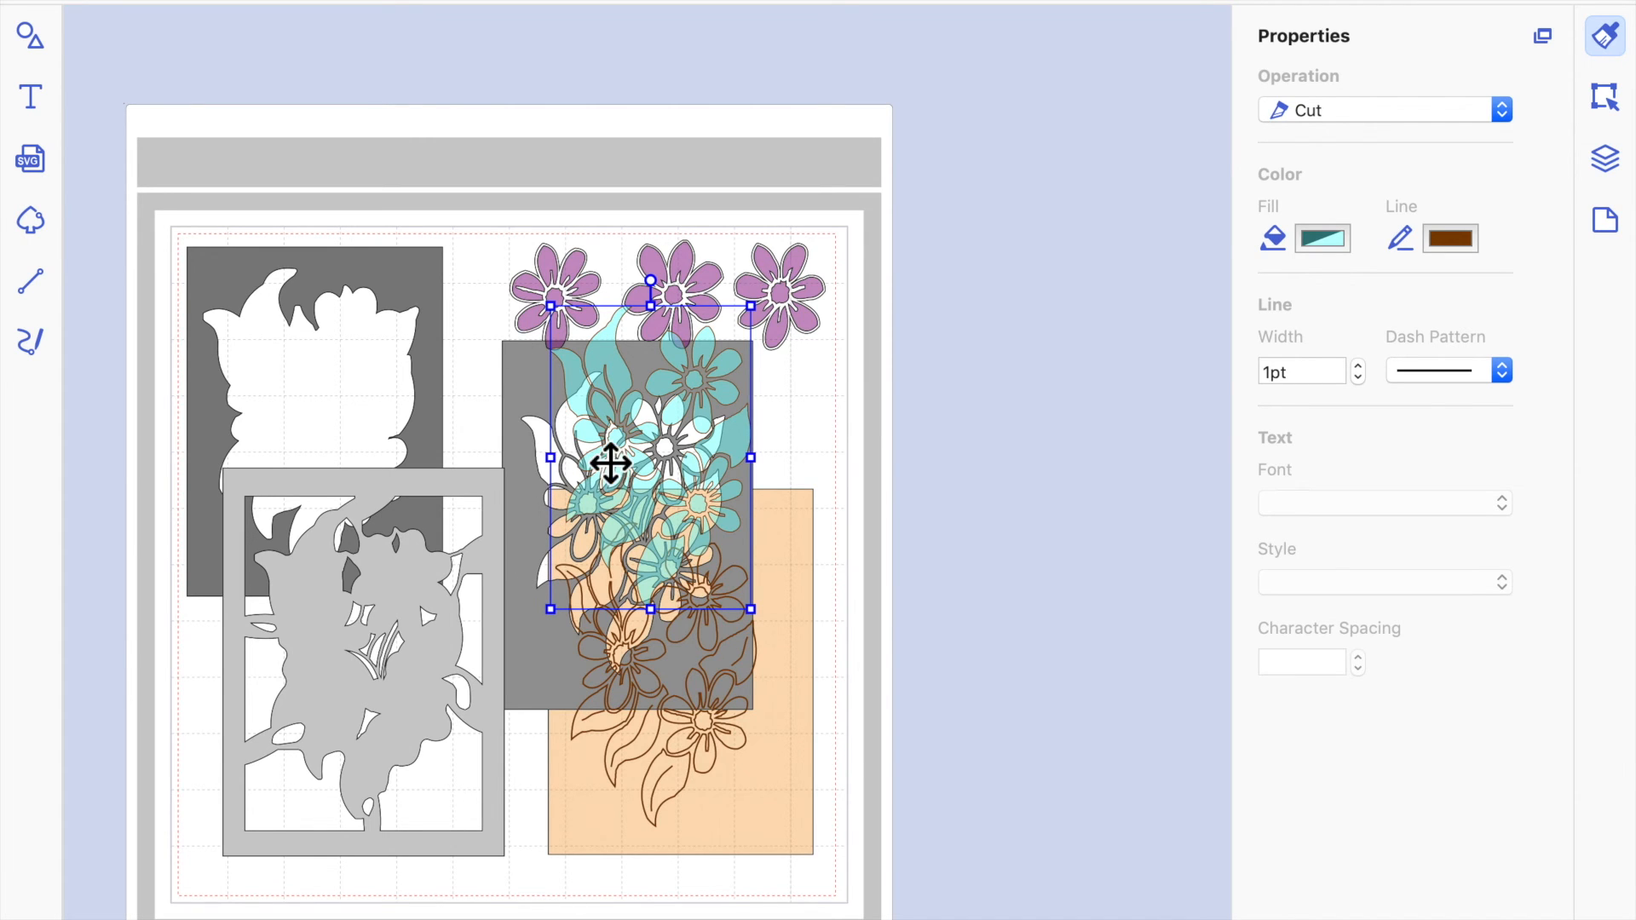
click(528, 407)
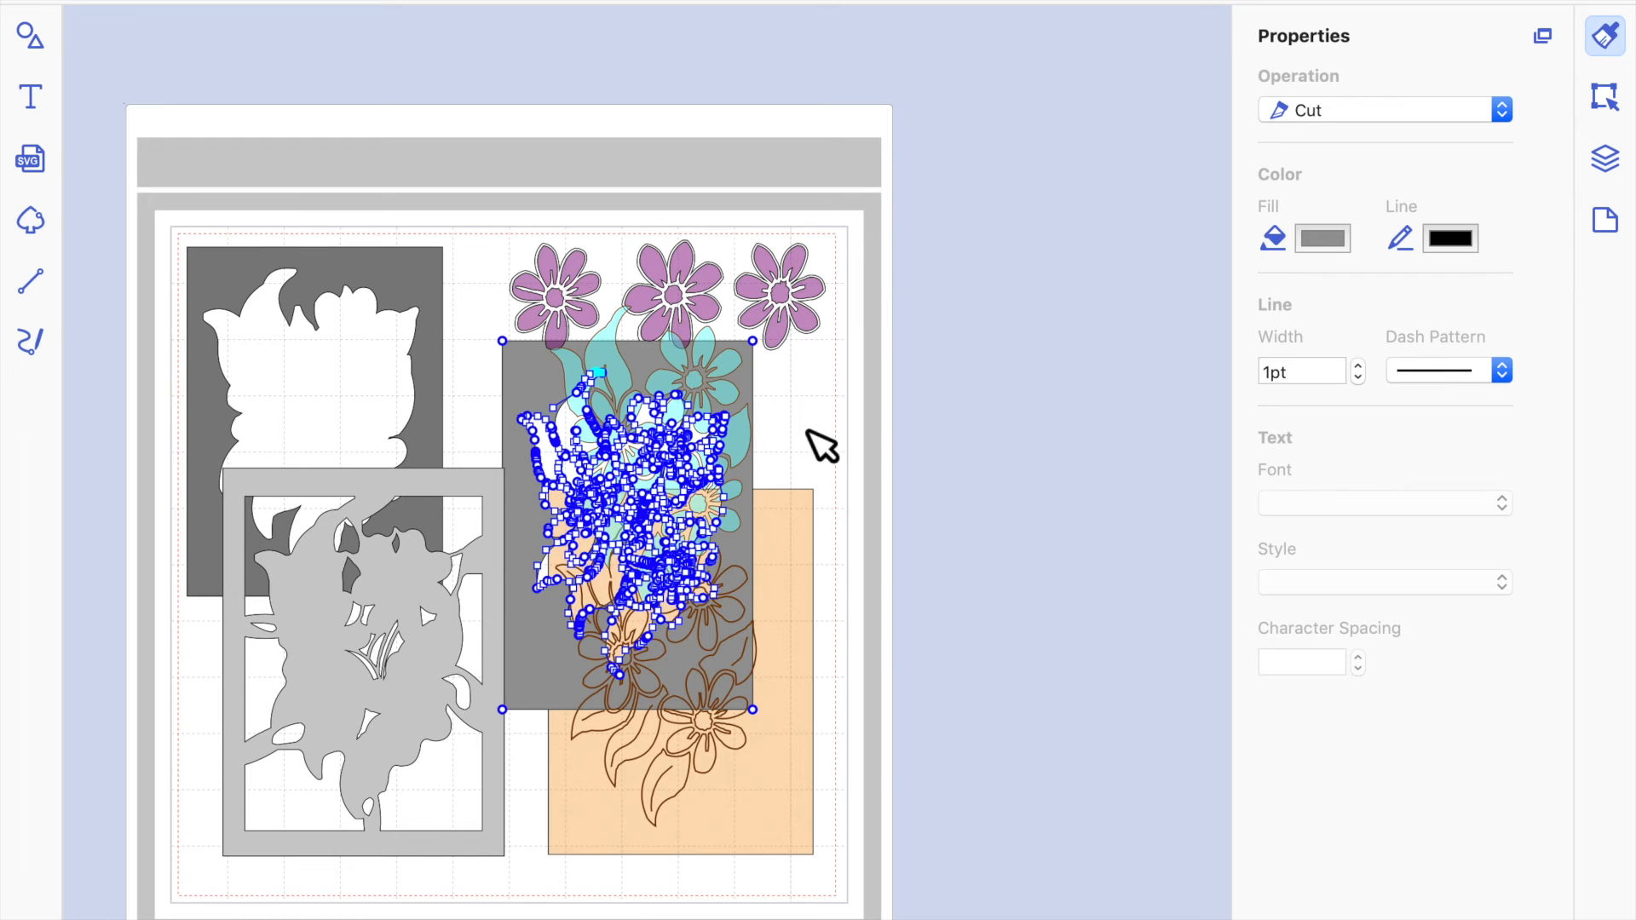
shift+click(620, 324)
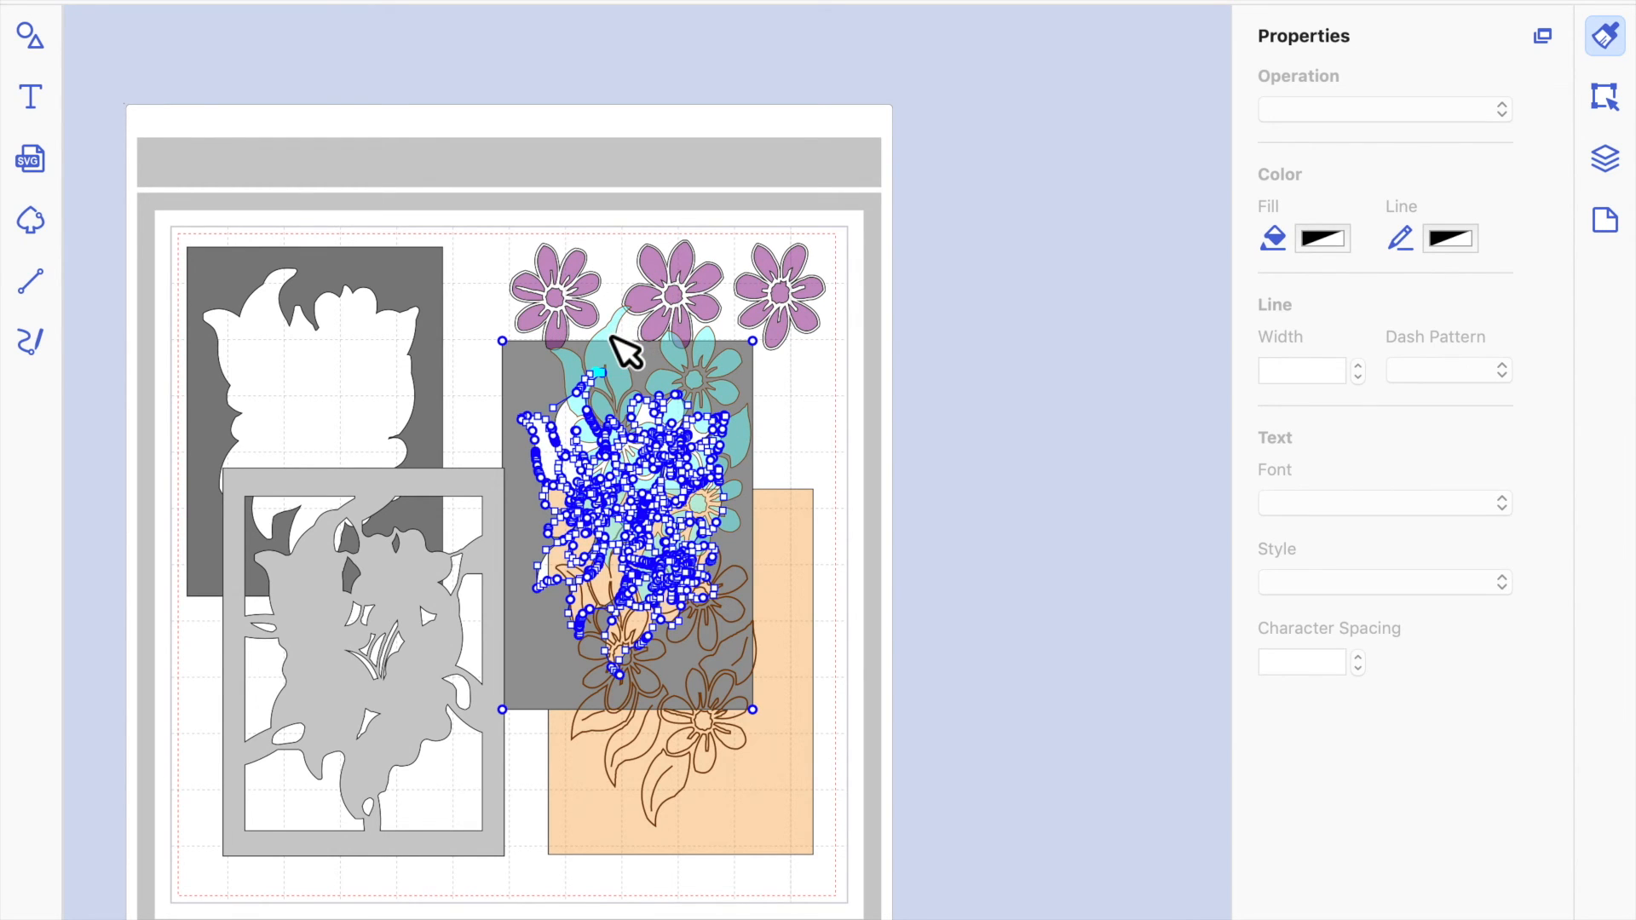
click(717, 388)
click(800, 494)
click(648, 346)
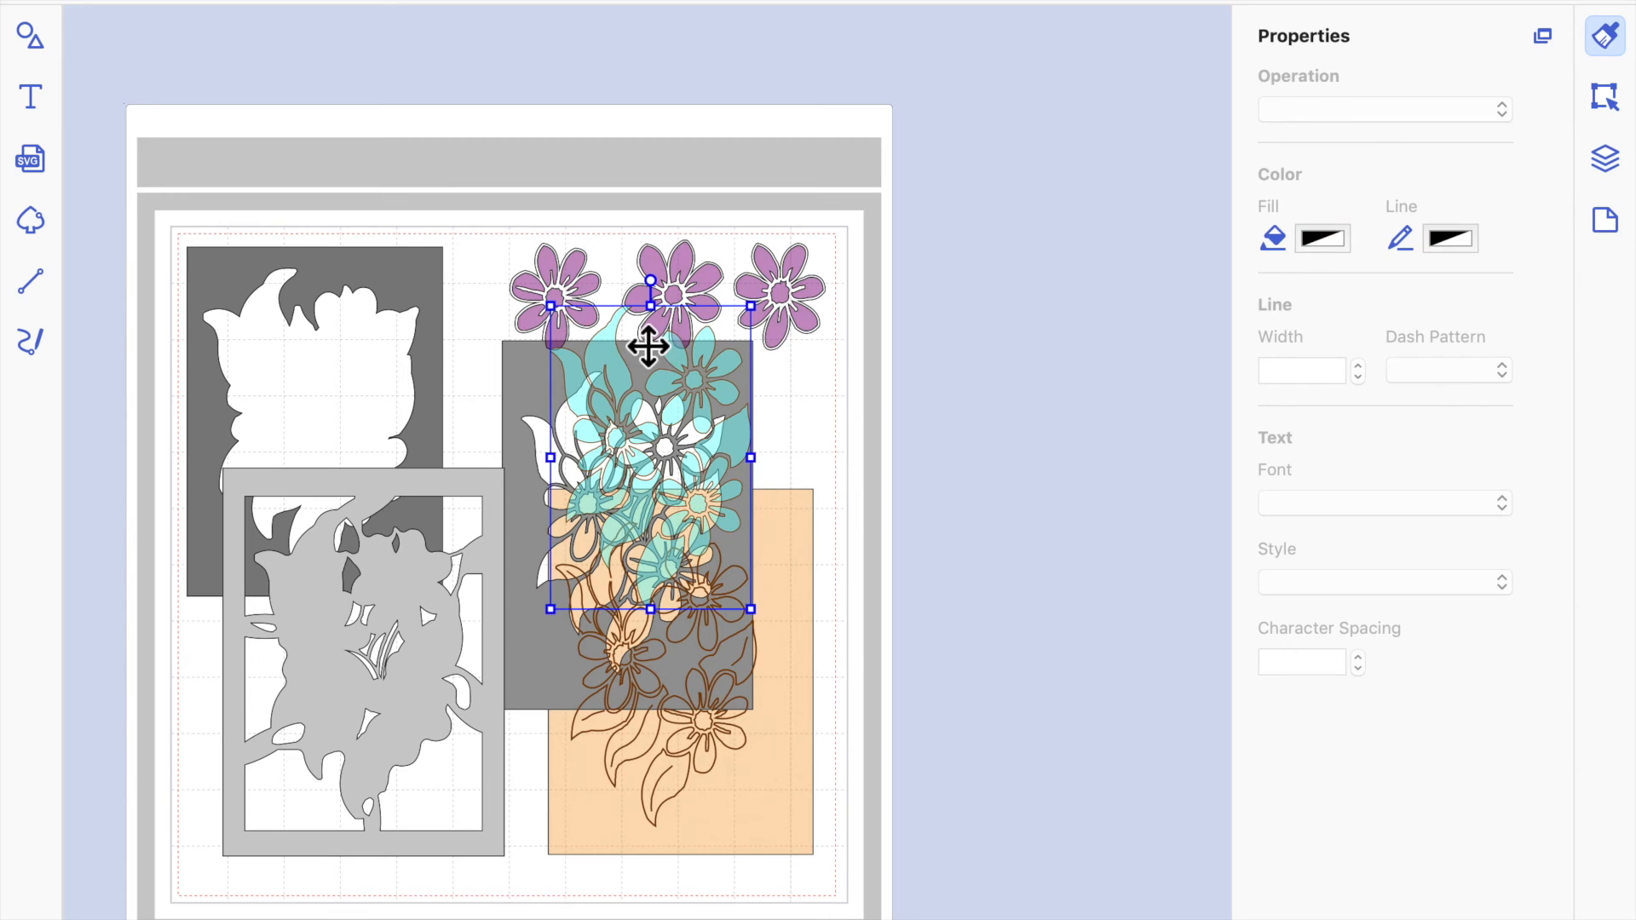
Move the brown flower outline off the mat and back over the lower part of the tan backing.
click(718, 771)
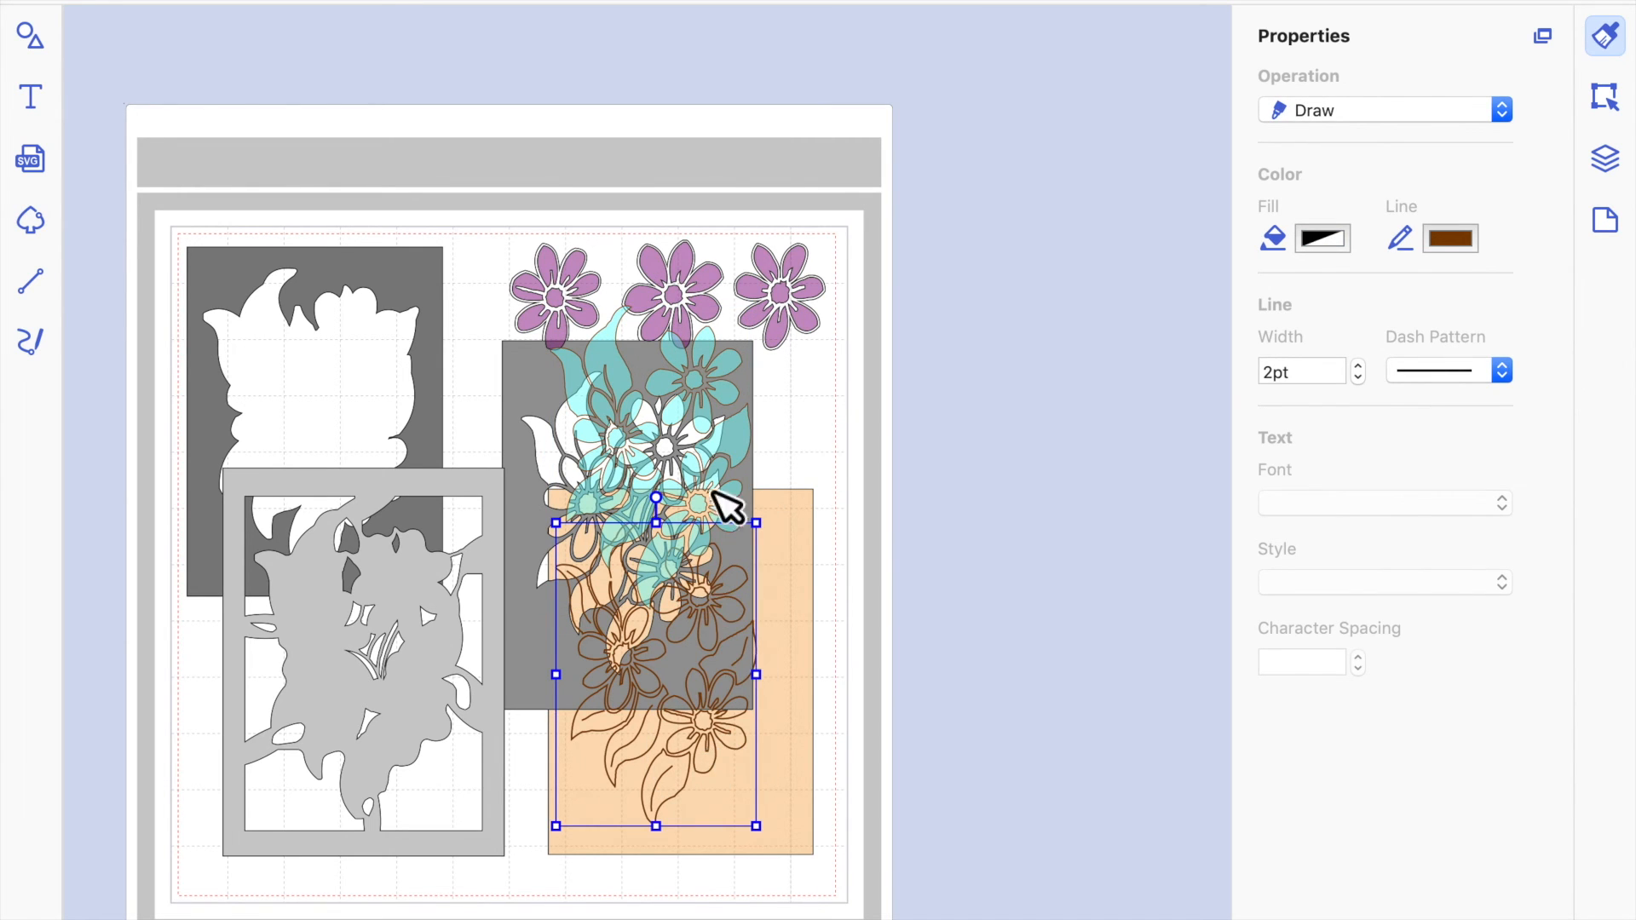
click(941, 734)
drag(941, 734, 1077, 675)
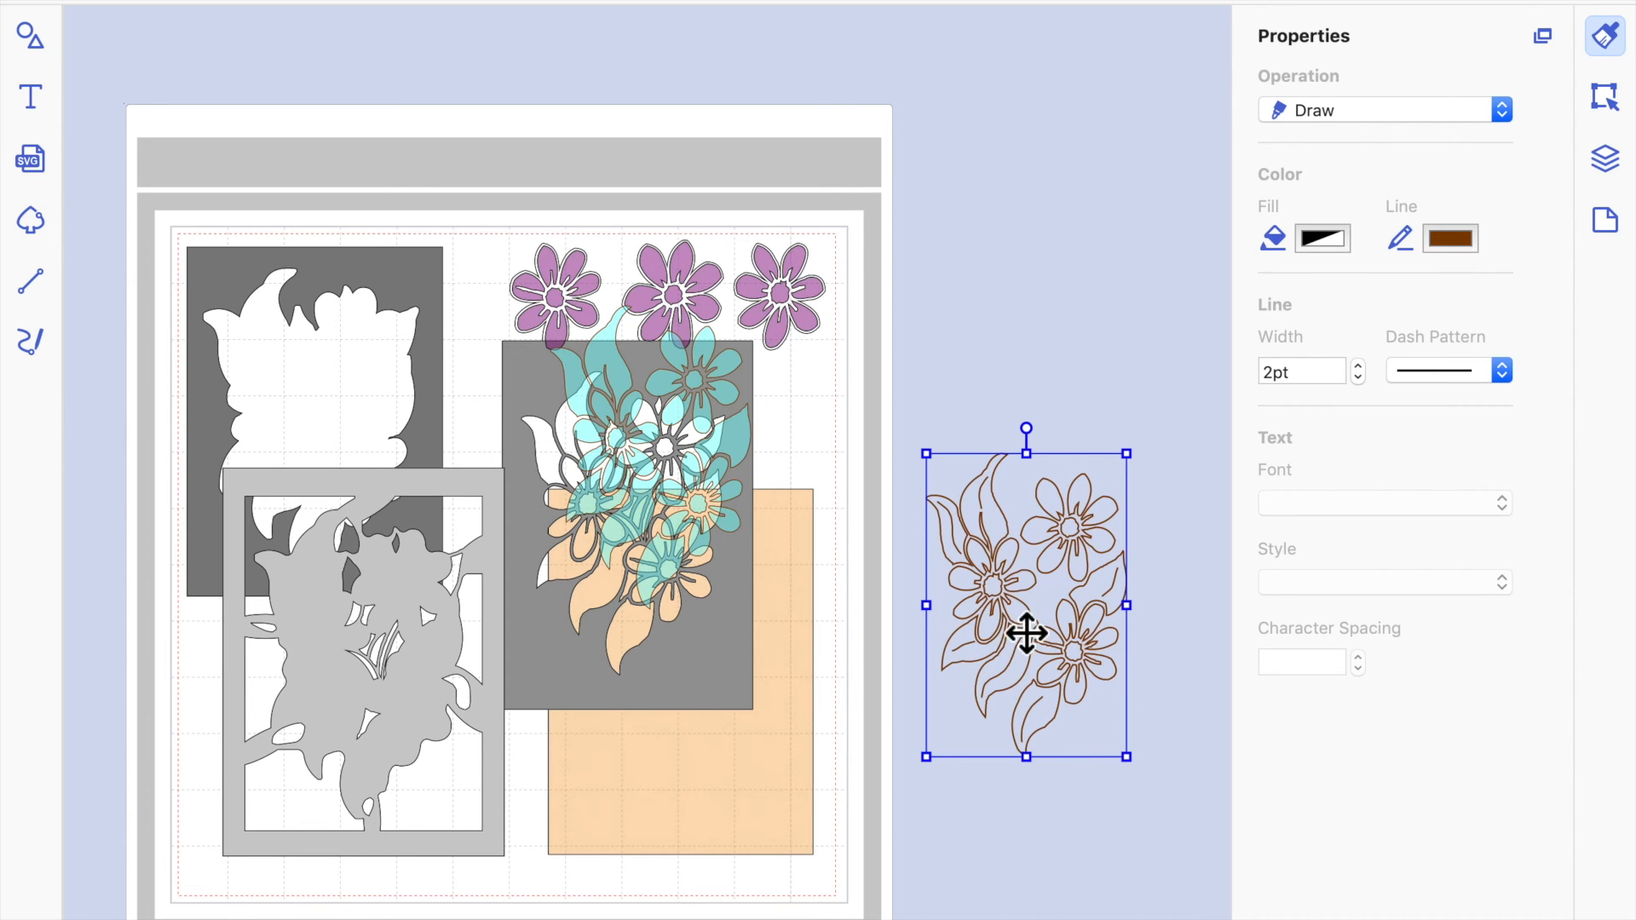
drag(1096, 532, 700, 615)
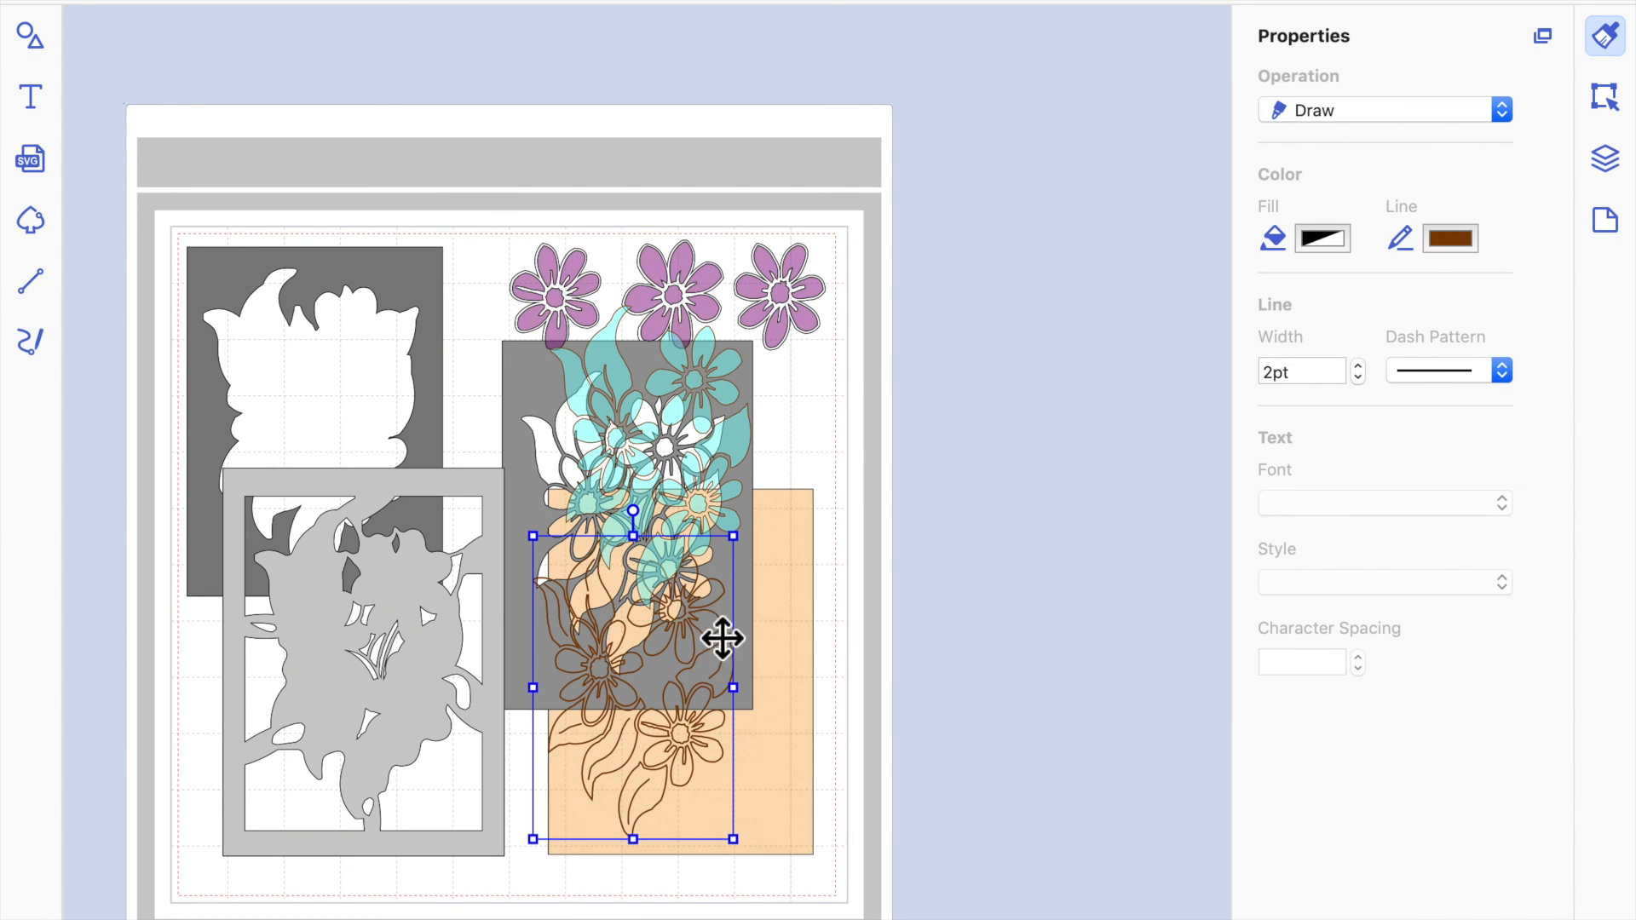
Move the grey flower-cutout frame and the cyan flower design off the mat, and position the brown outline within the tan backing.
click(810, 511)
drag(810, 512, 1032, 373)
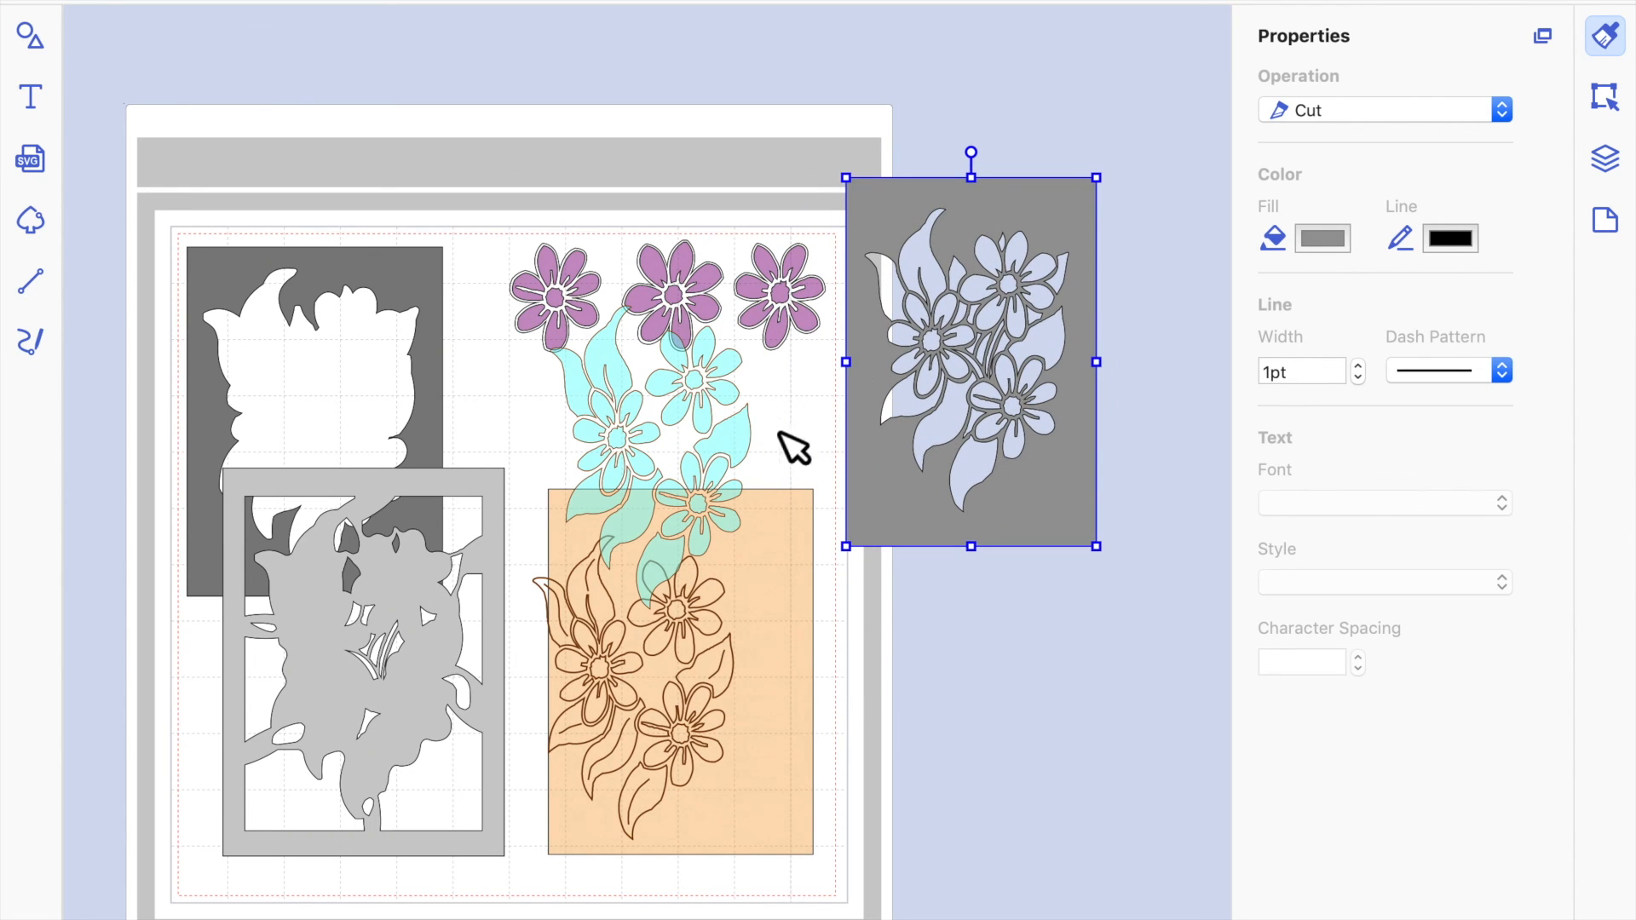
drag(734, 442, 1113, 756)
mouse_move(698, 591)
mouse_down()
mouse_move(756, 577)
mouse_move(723, 563)
mouse_up()
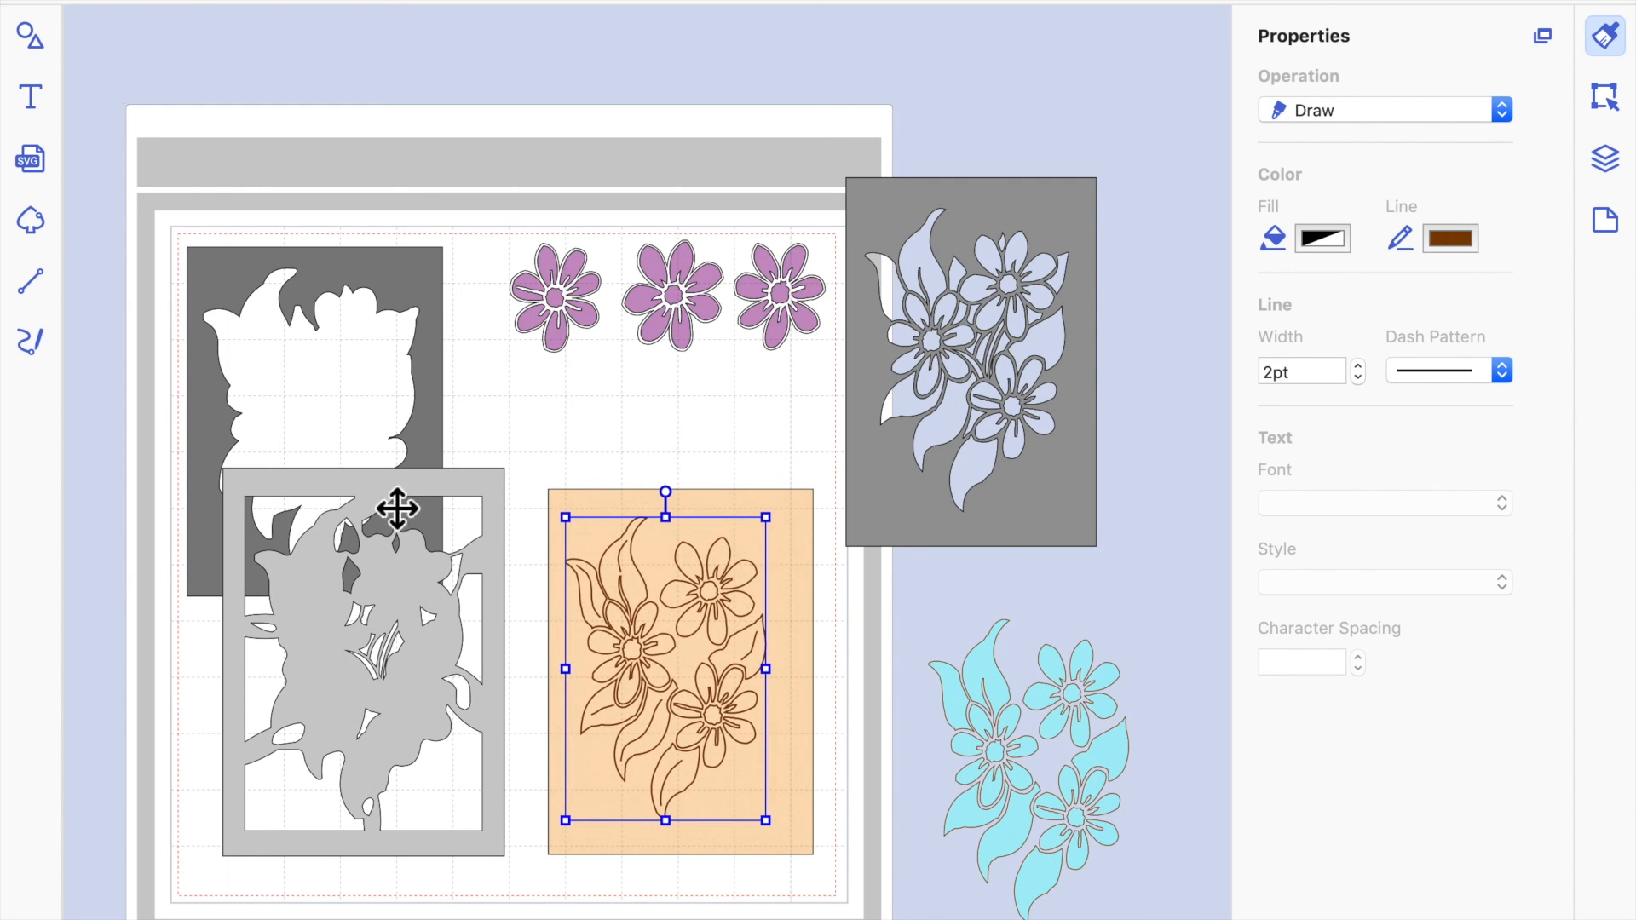
Shift the dark grey silhouette-cutout frame slightly to the right behind the light grey lattice frame and deselect it.
click(427, 426)
drag(428, 426, 455, 432)
click(608, 436)
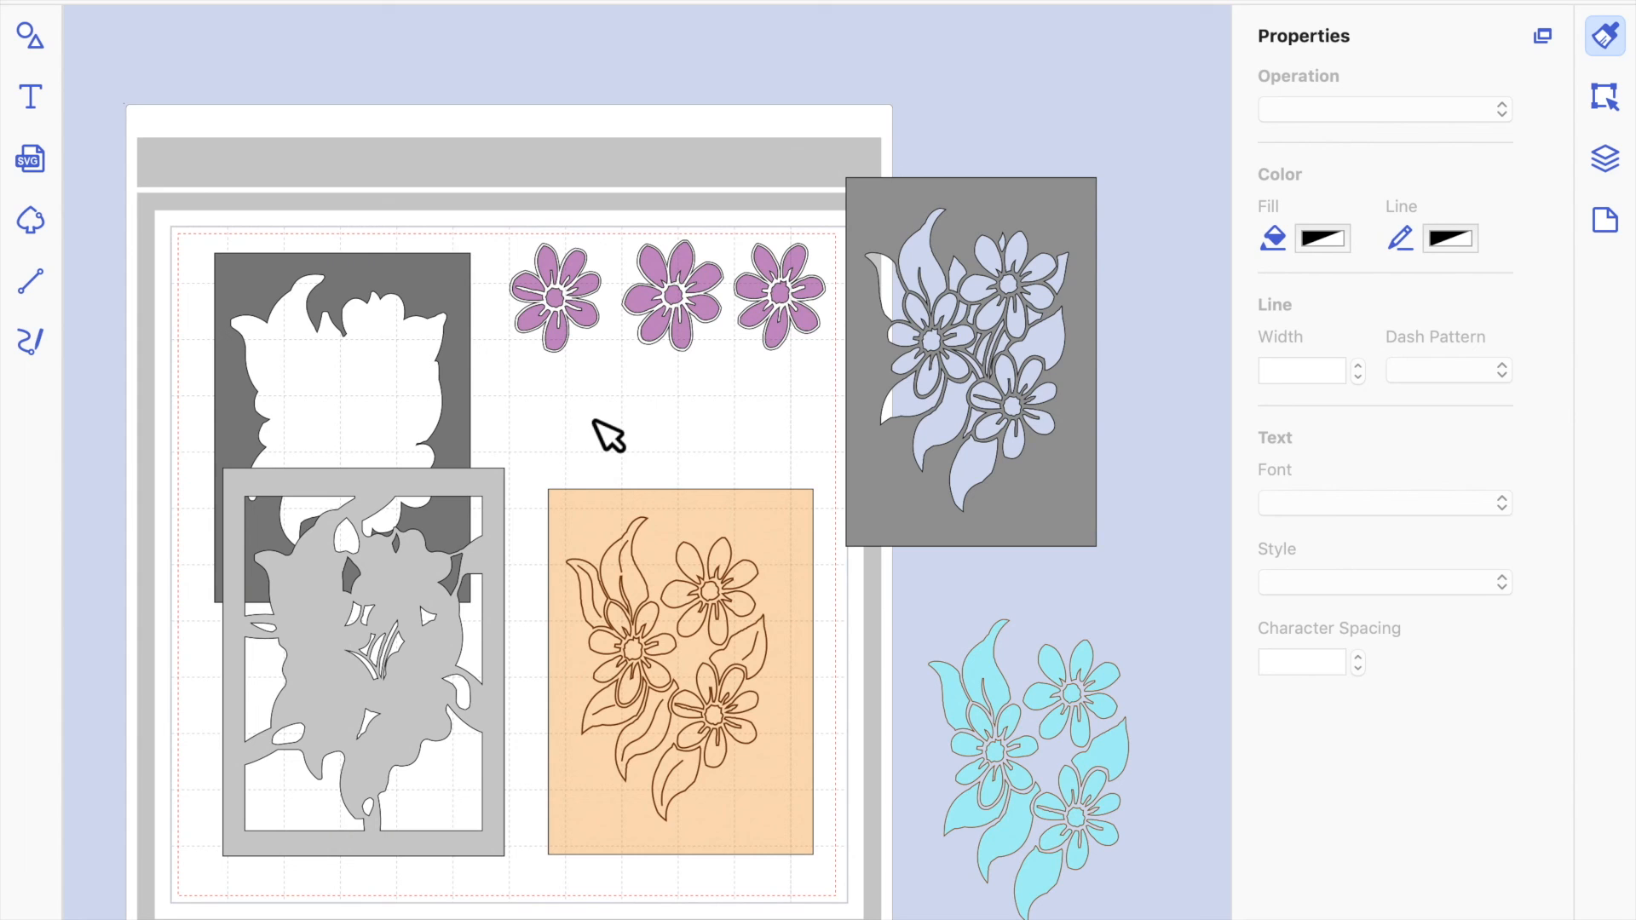
Move the grey flower-cutout frame downward beside the mat, partly over the cyan design, and show its path's edit points.
click(858, 493)
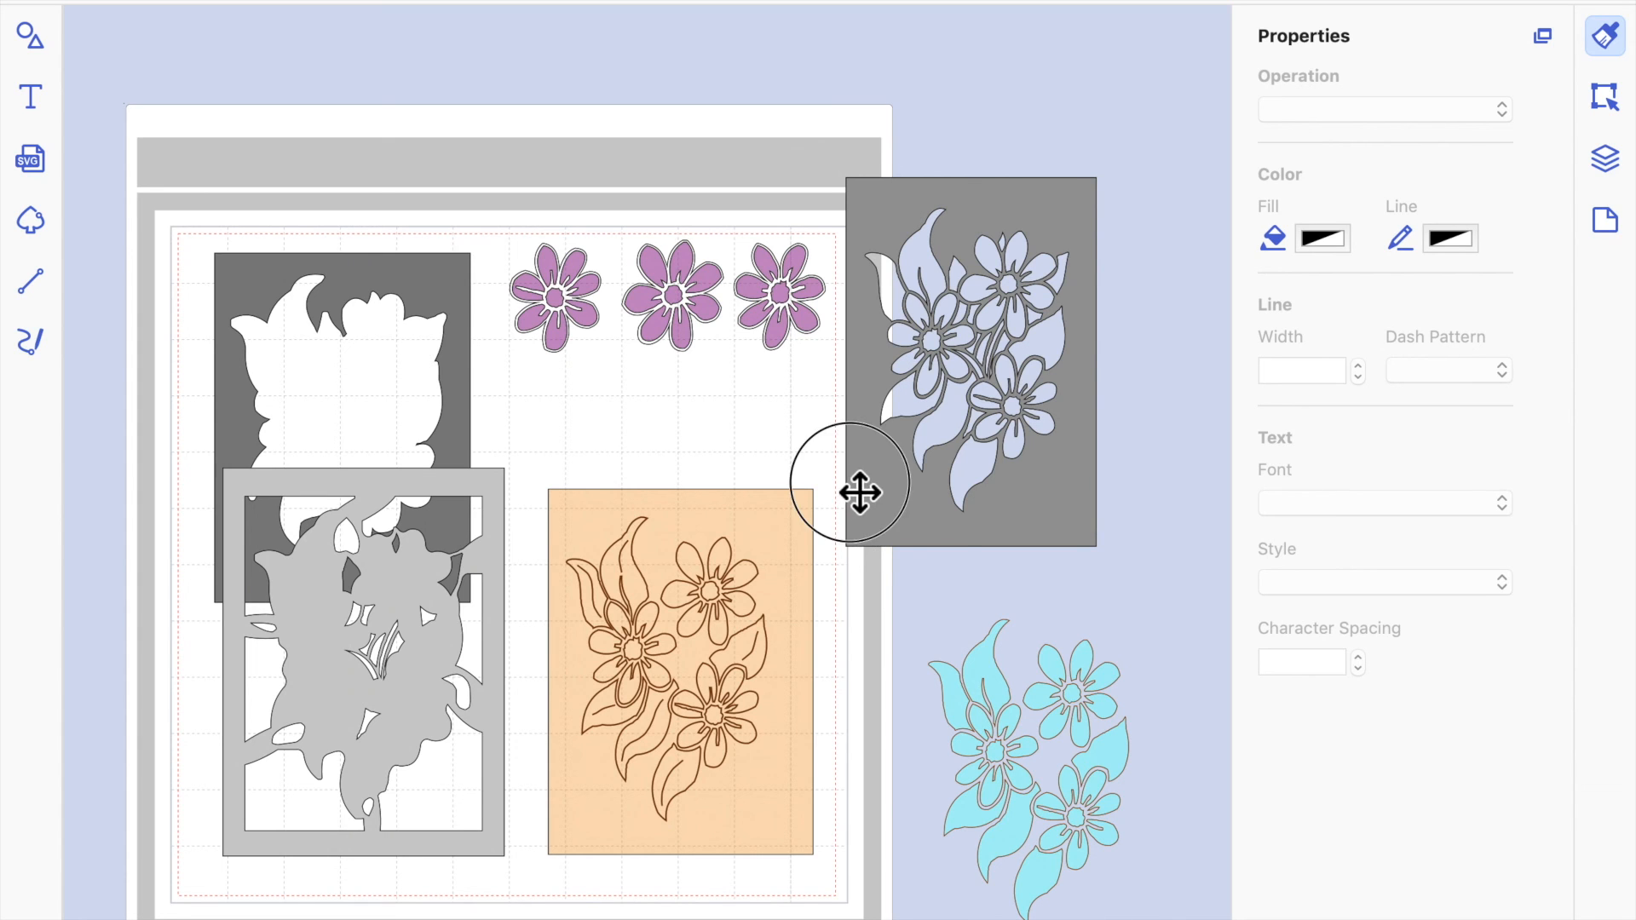
drag(863, 491, 903, 679)
double_click(920, 386)
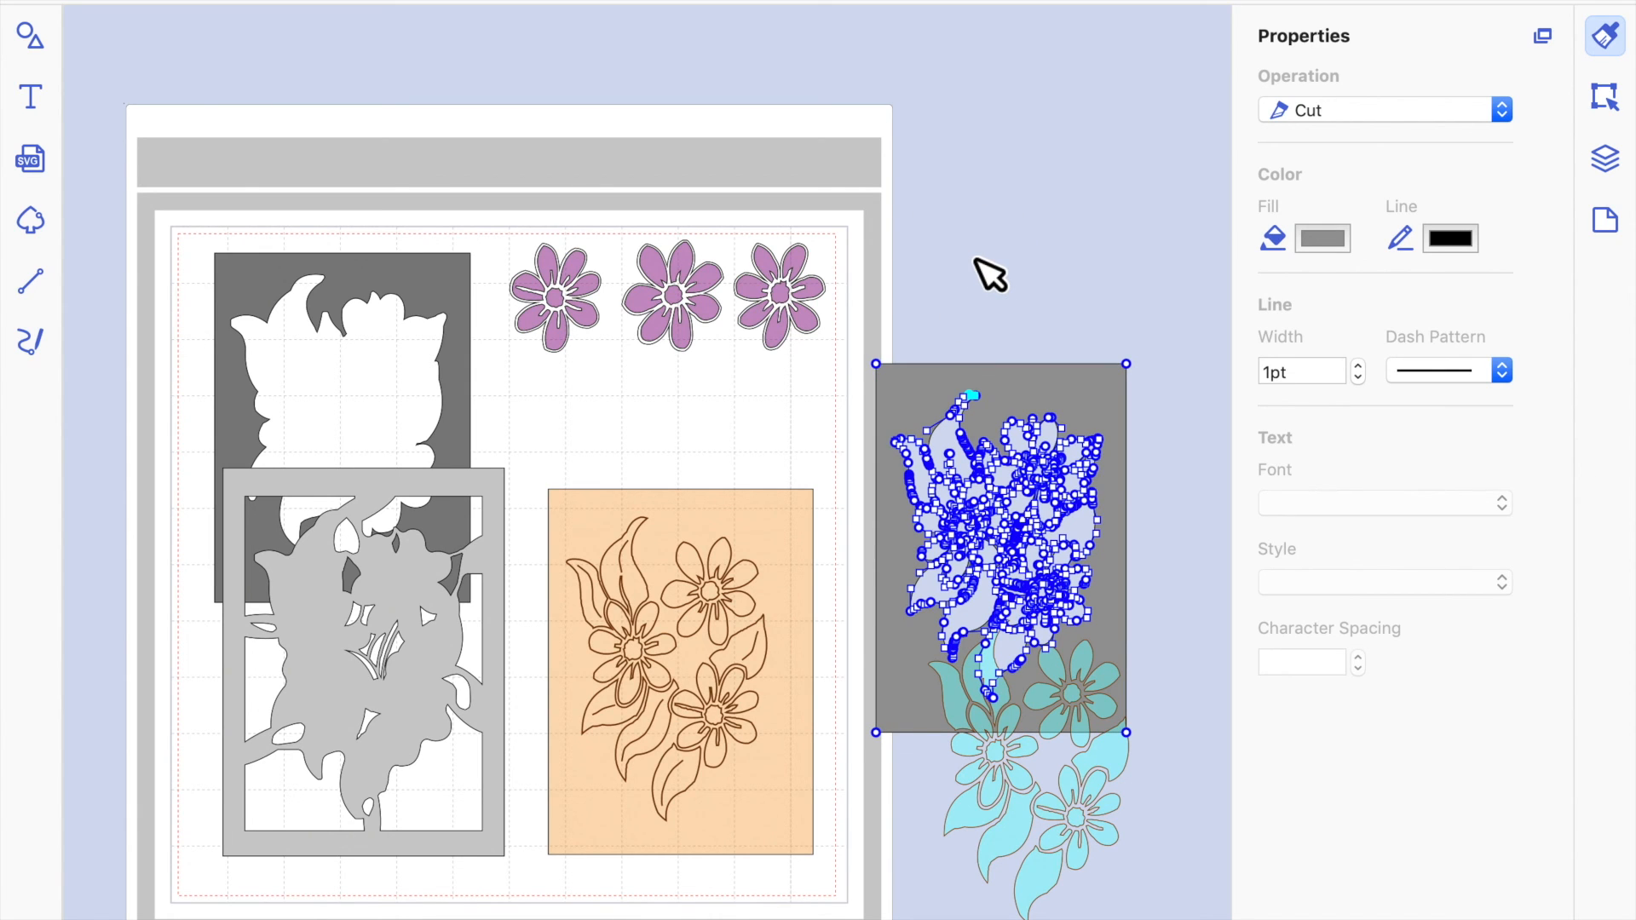
click(975, 259)
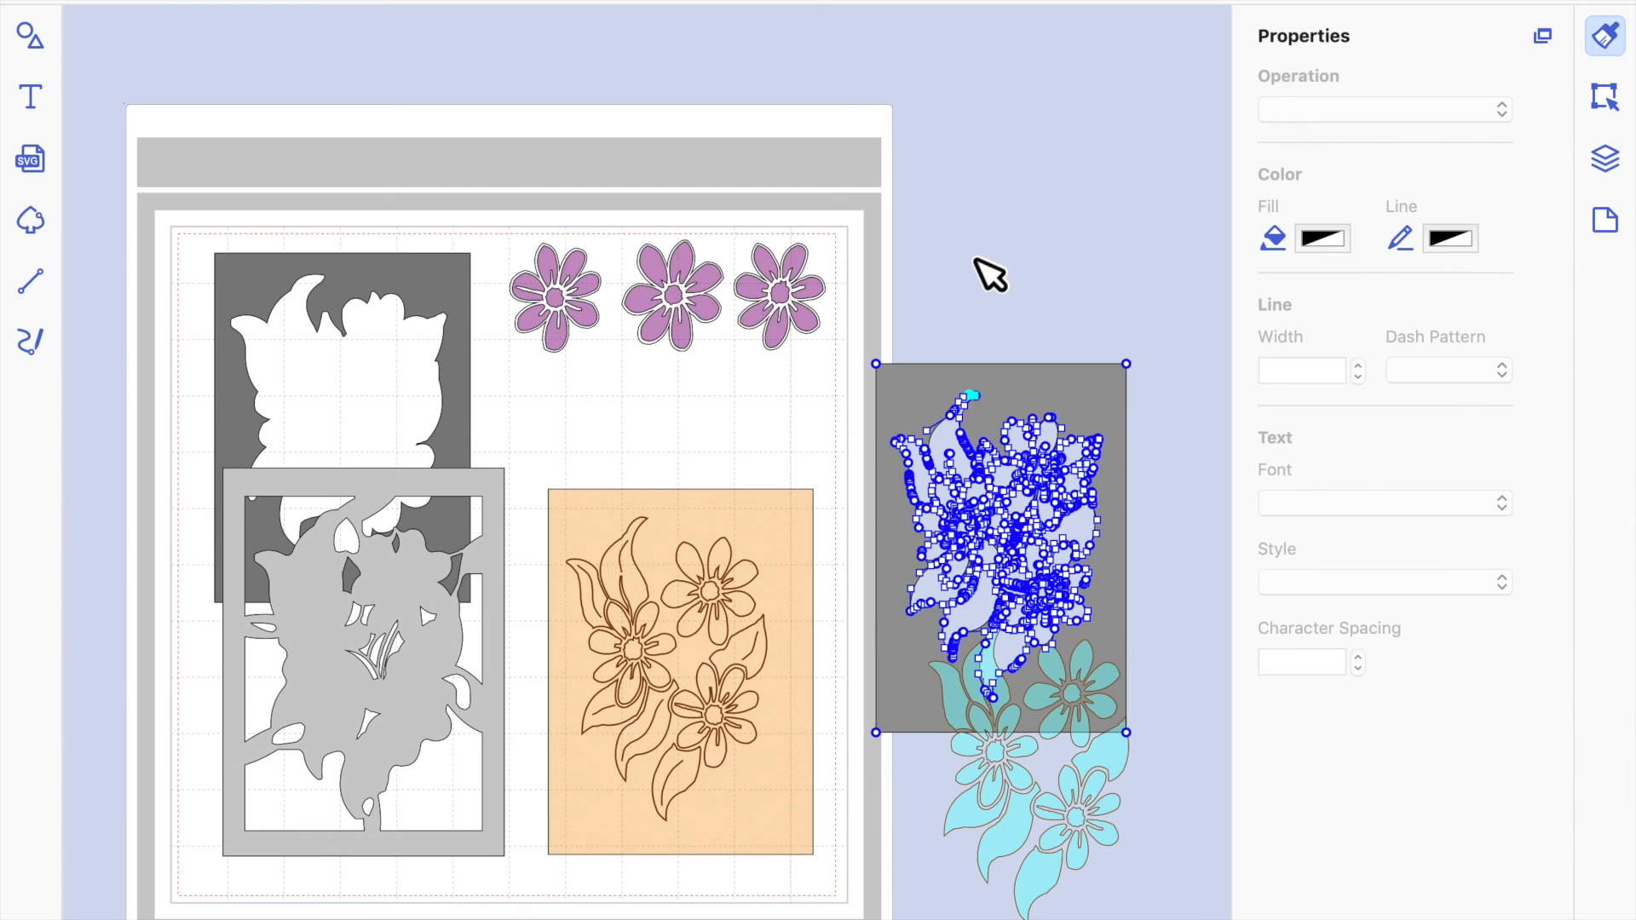